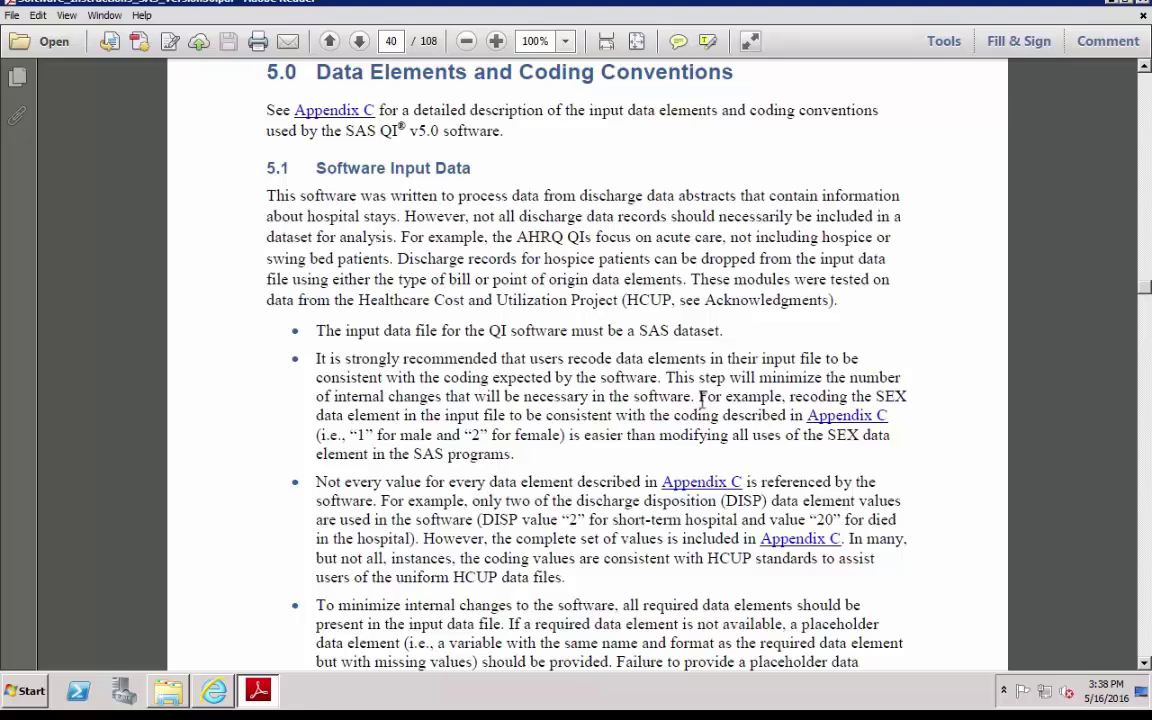
Highlight passages on page 40, then follow the Appendix C link to the page 94 data dictionary.
drag(702, 400, 729, 440)
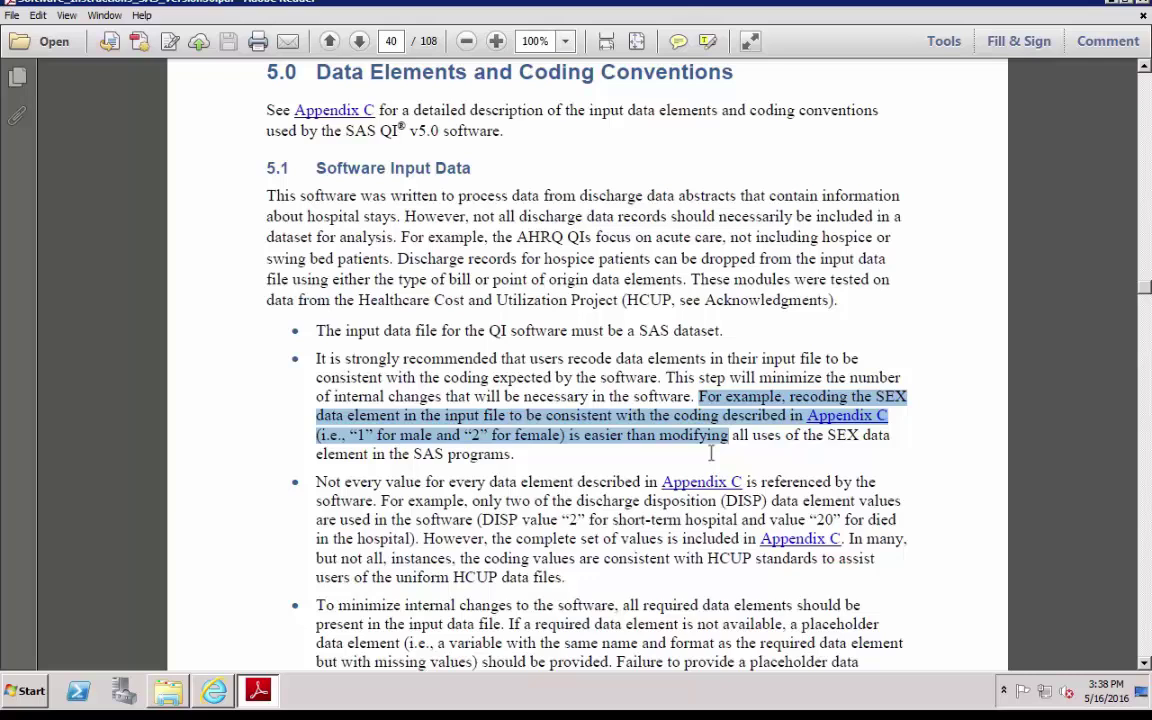
click(711, 453)
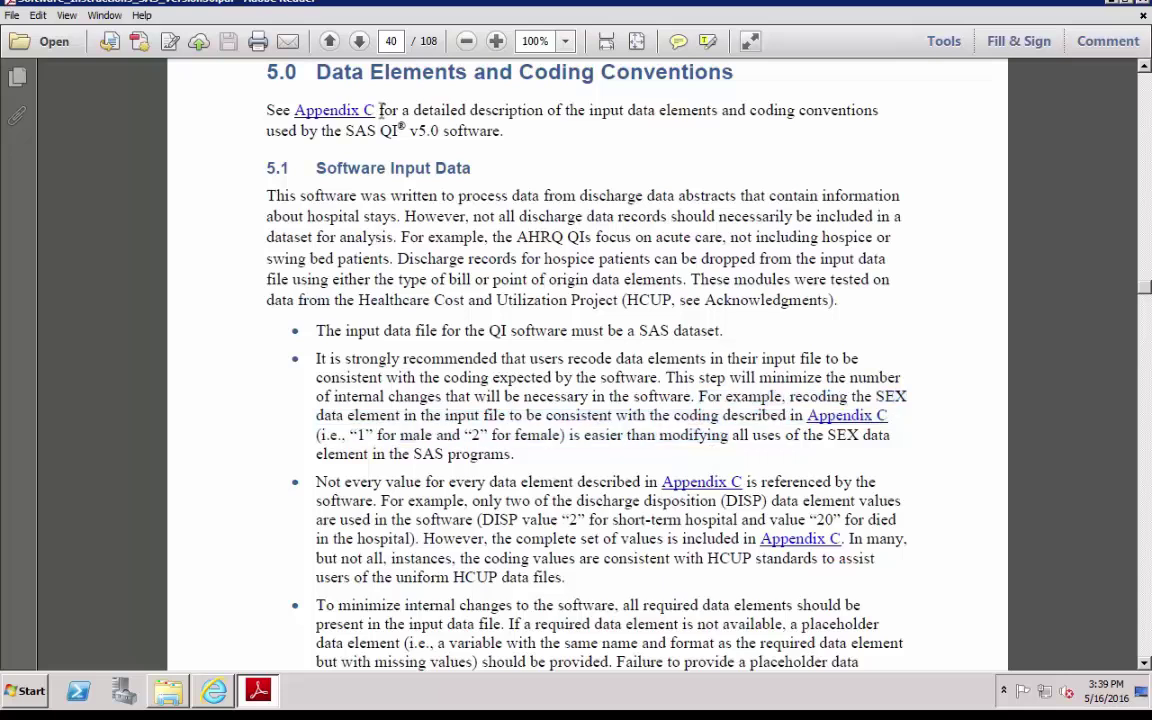
drag(468, 166, 292, 165)
click(251, 140)
drag(399, 111, 310, 114)
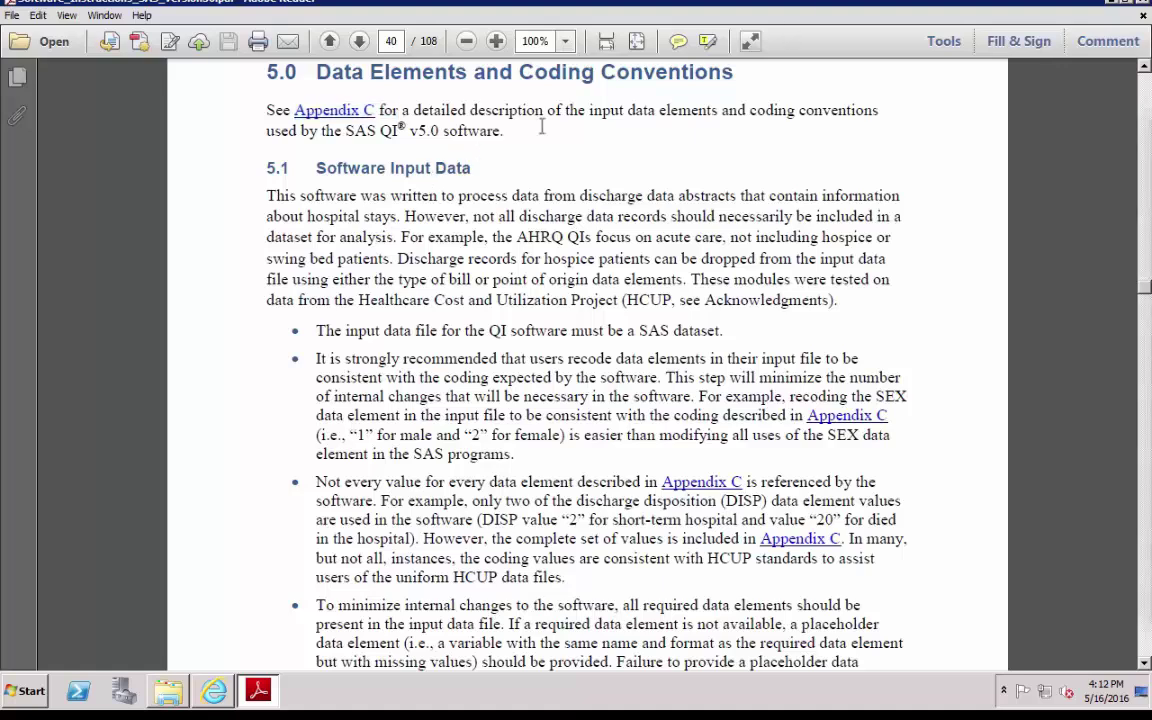
click(318, 110)
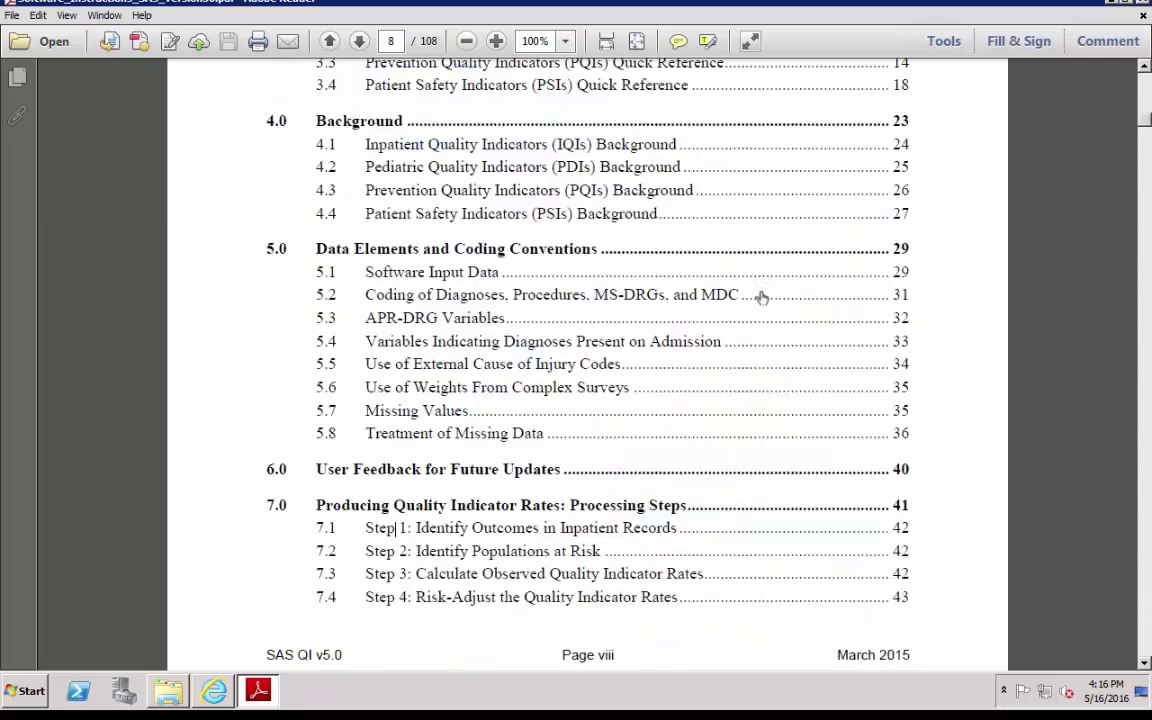
Jump to section 5.2 on coding diagnoses from the table of contents.
click(760, 296)
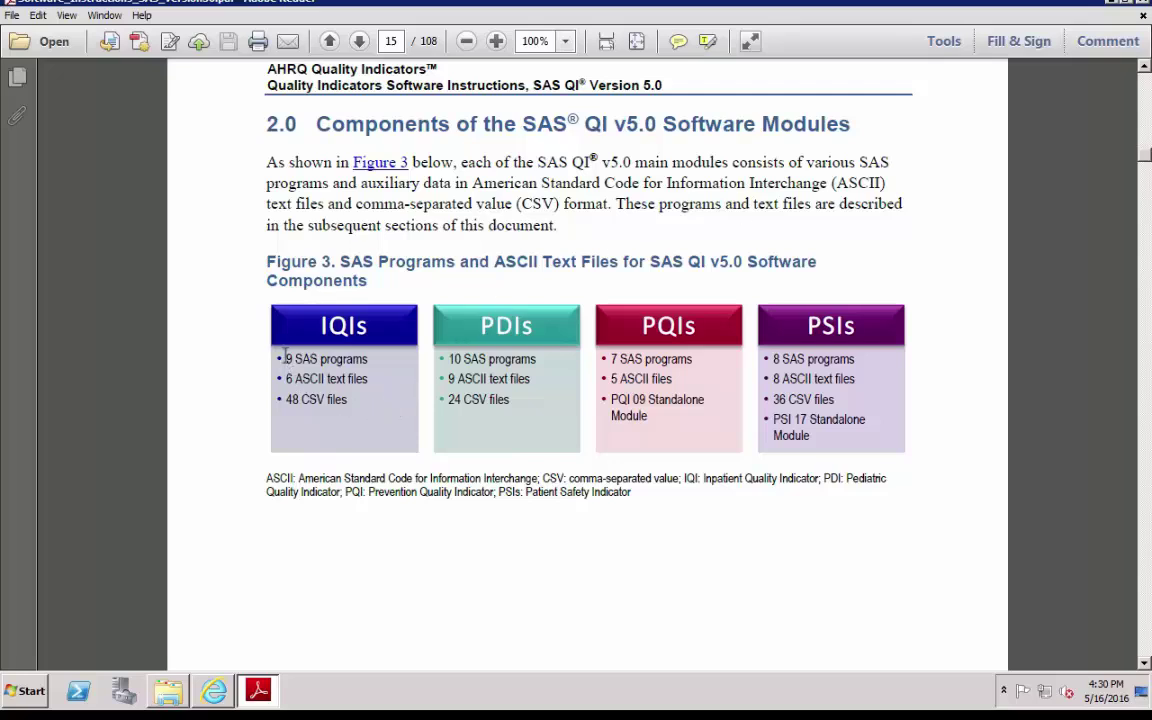
Highlight Figure 3's IQIs lines: 9 SAS programs, 6 ASCII text files, 48 CSV files.
drag(355, 401, 331, 341)
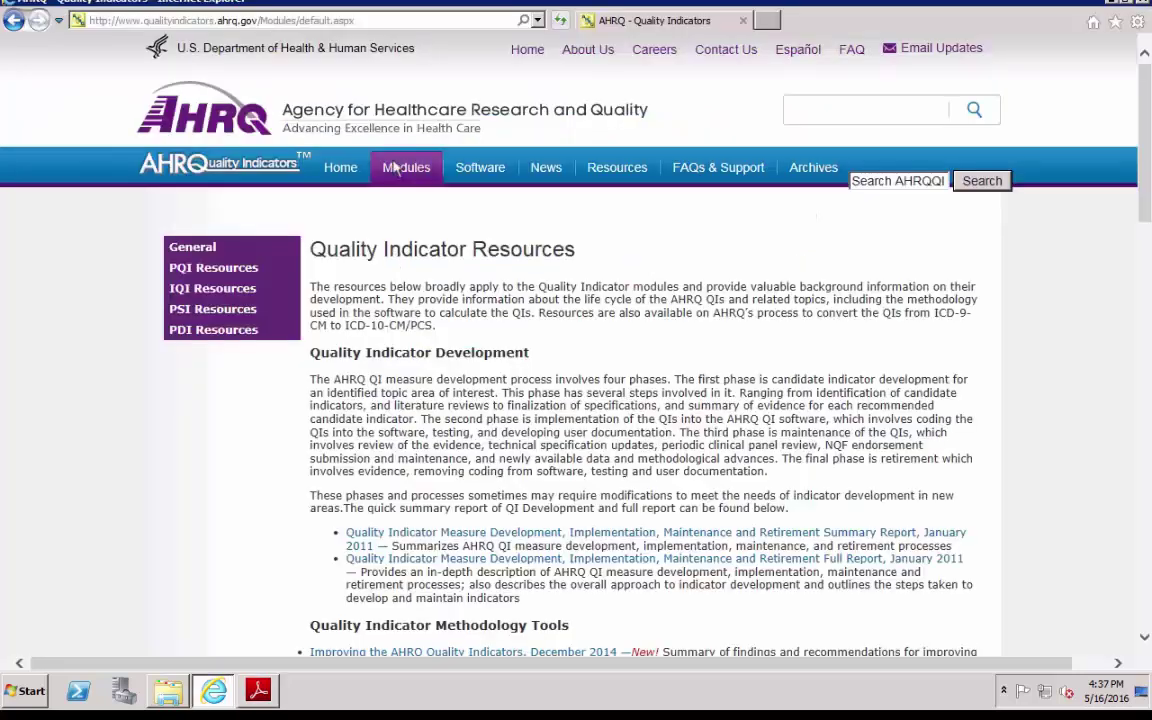
Go to IQI Resources under Modules and follow the DRAFT Individual Measure Technical Specifications link.
mouse_move(408, 165)
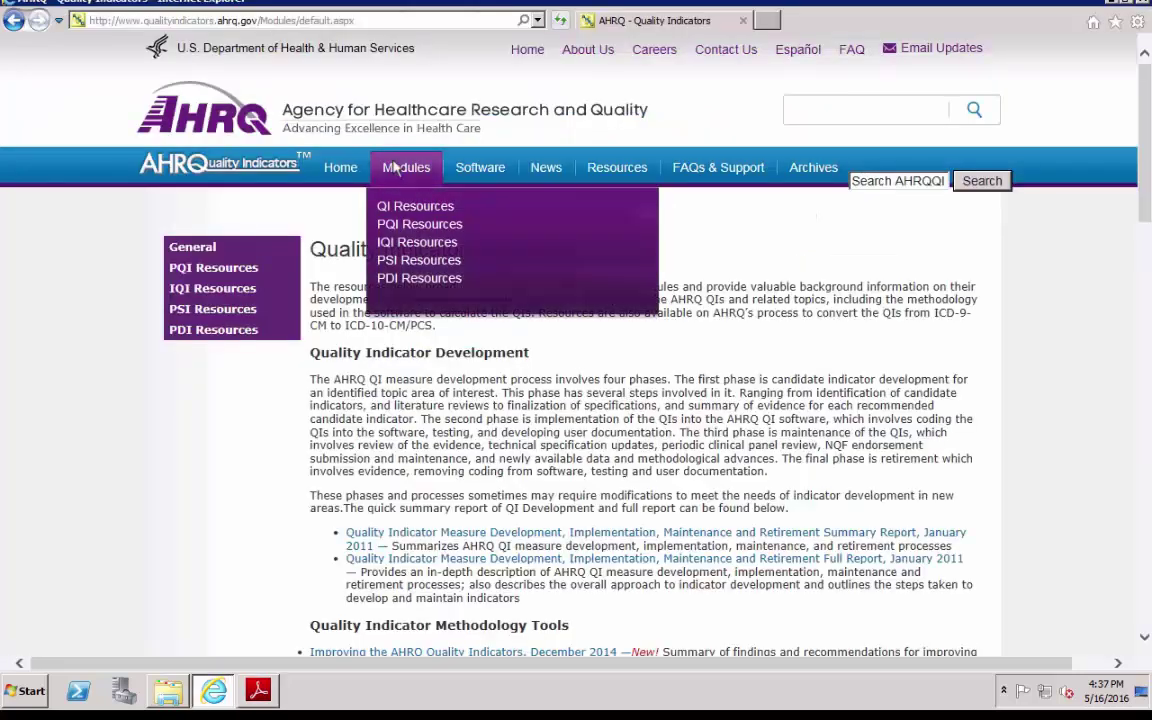
click(395, 243)
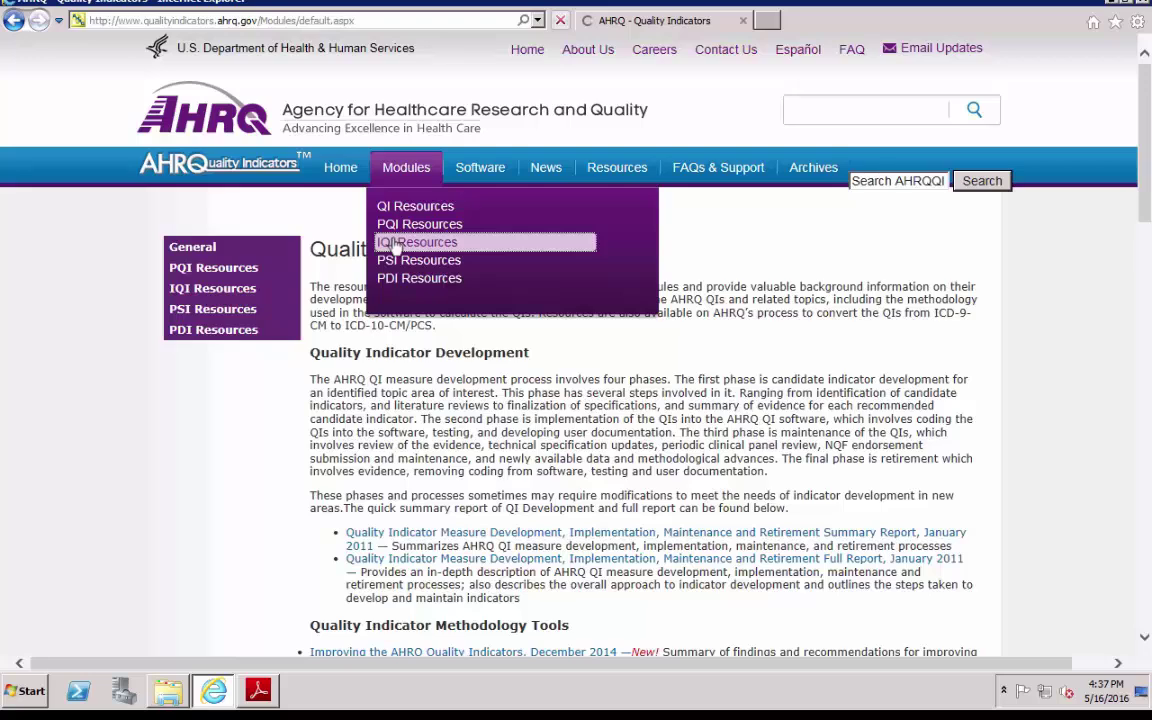
scroll(395, 355, down, 3)
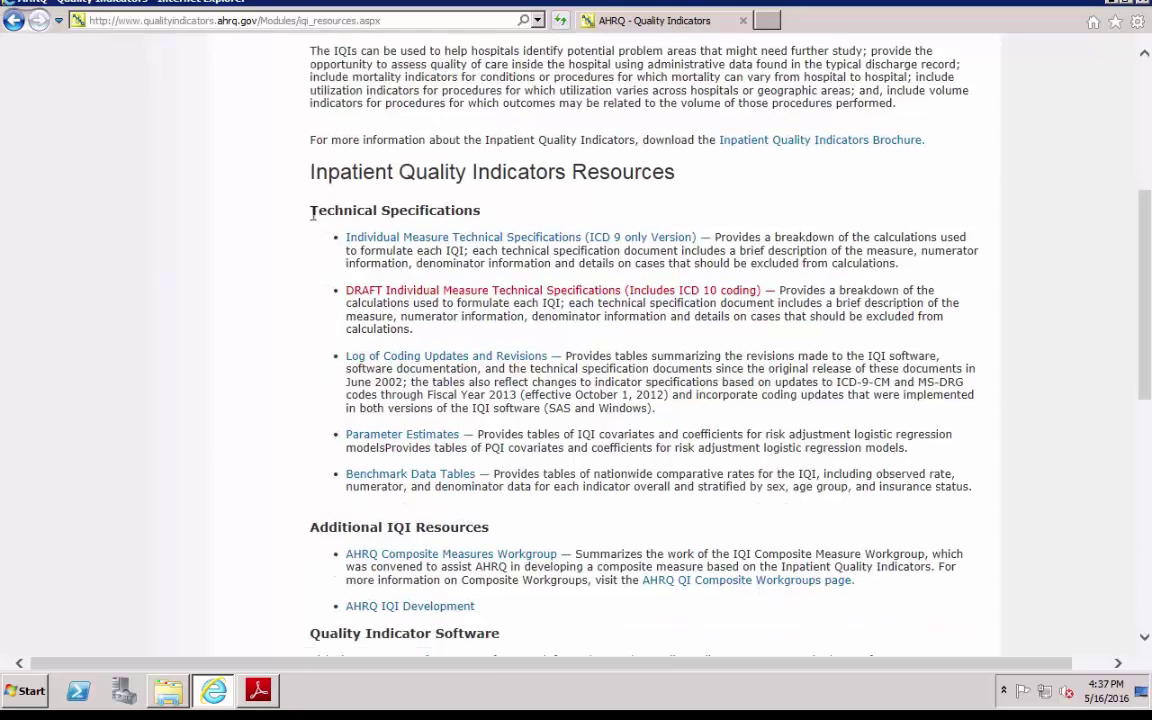
click(381, 297)
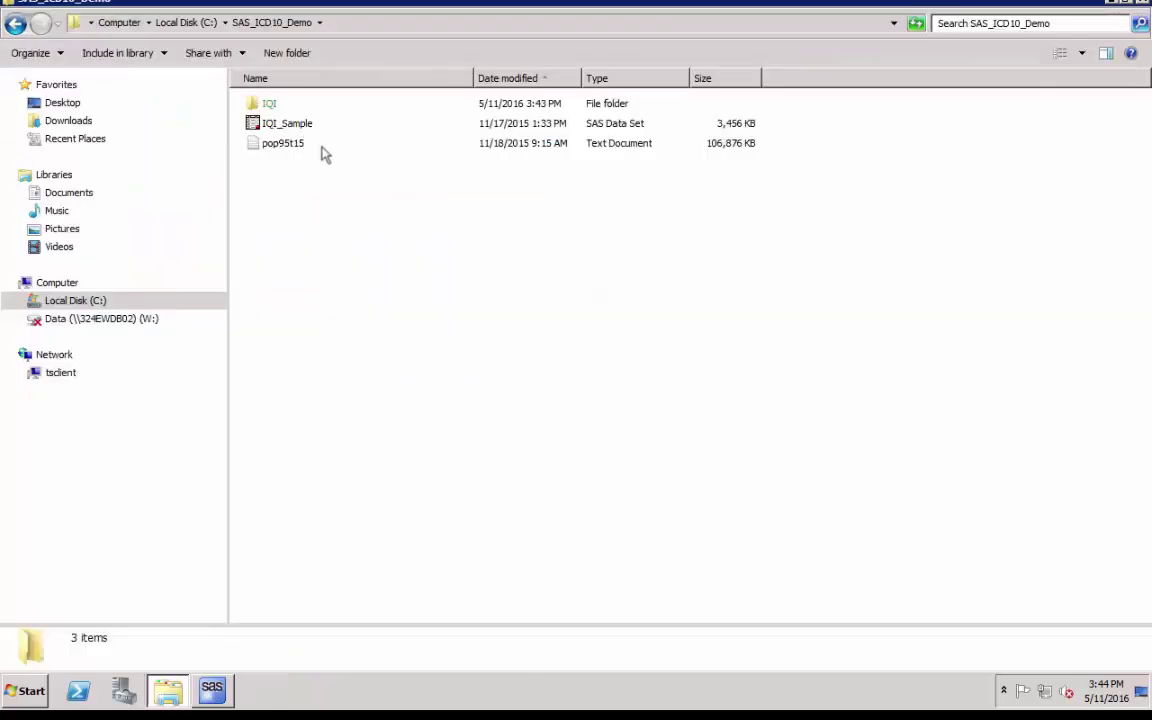
click(322, 146)
shift+click(318, 132)
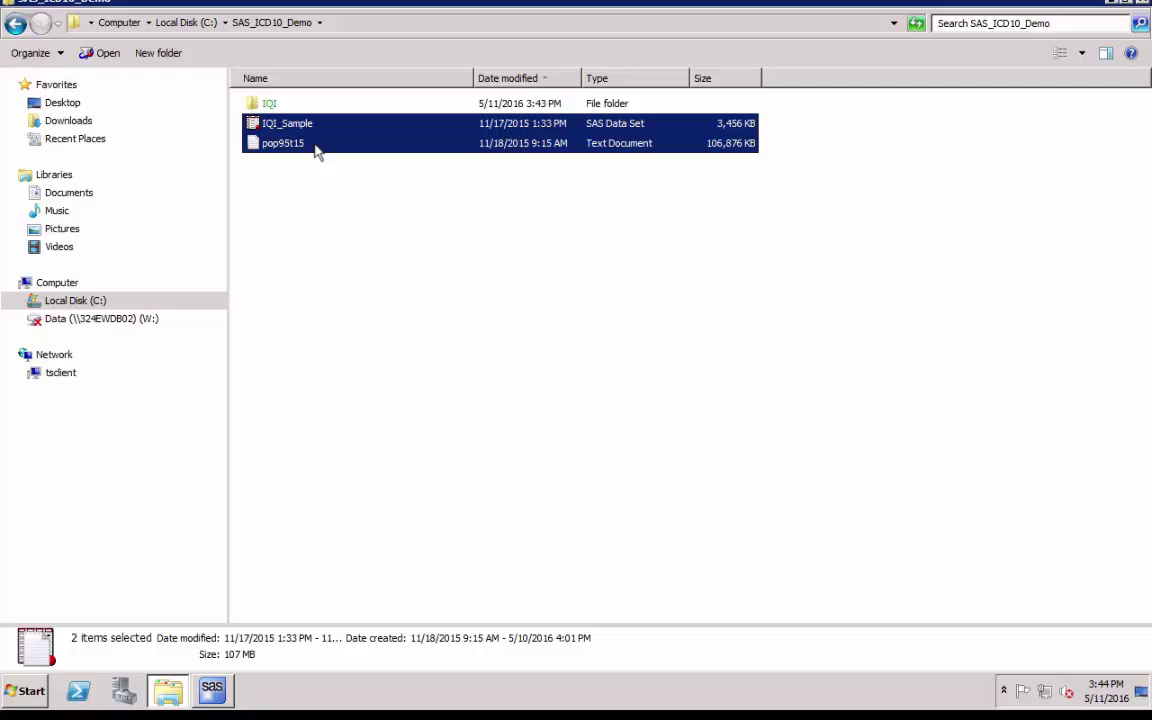
double_click(269, 103)
click(278, 23)
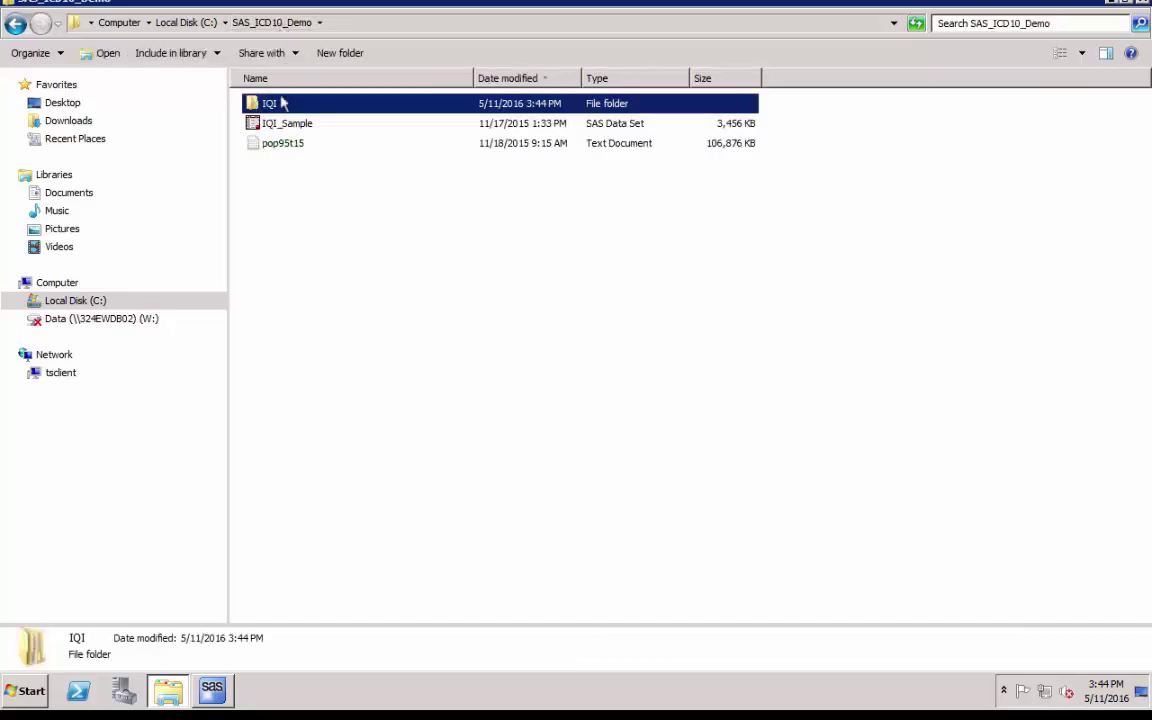
click(278, 128)
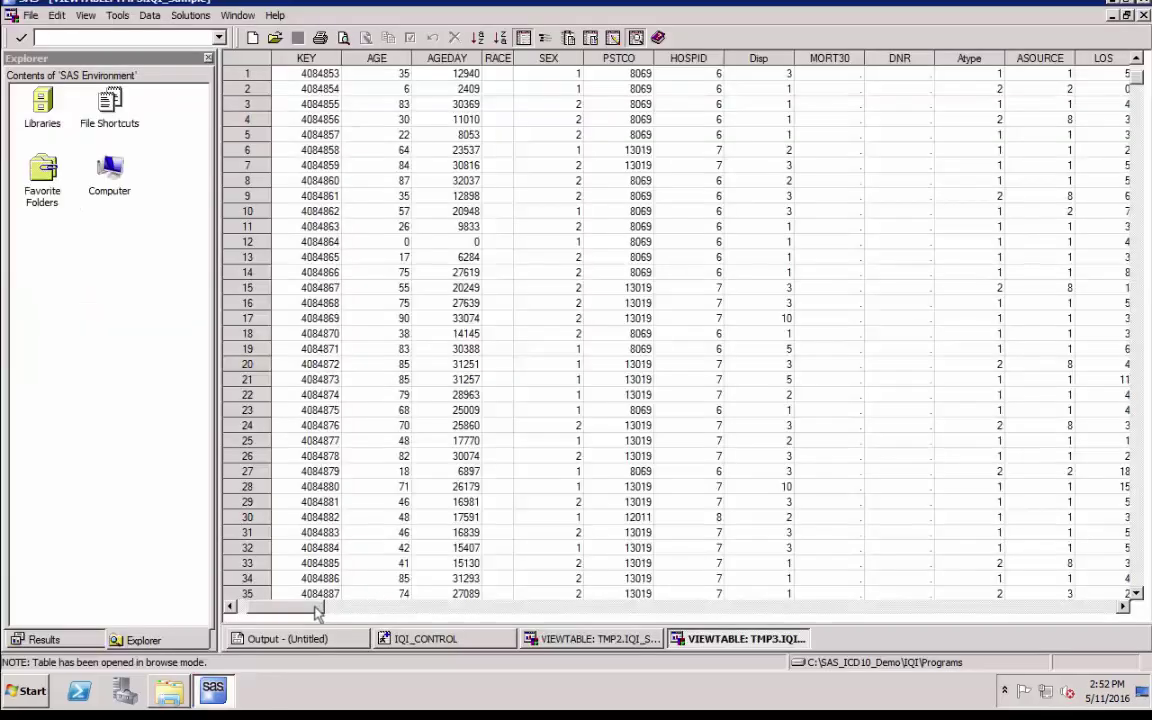
drag(318, 613, 375, 615)
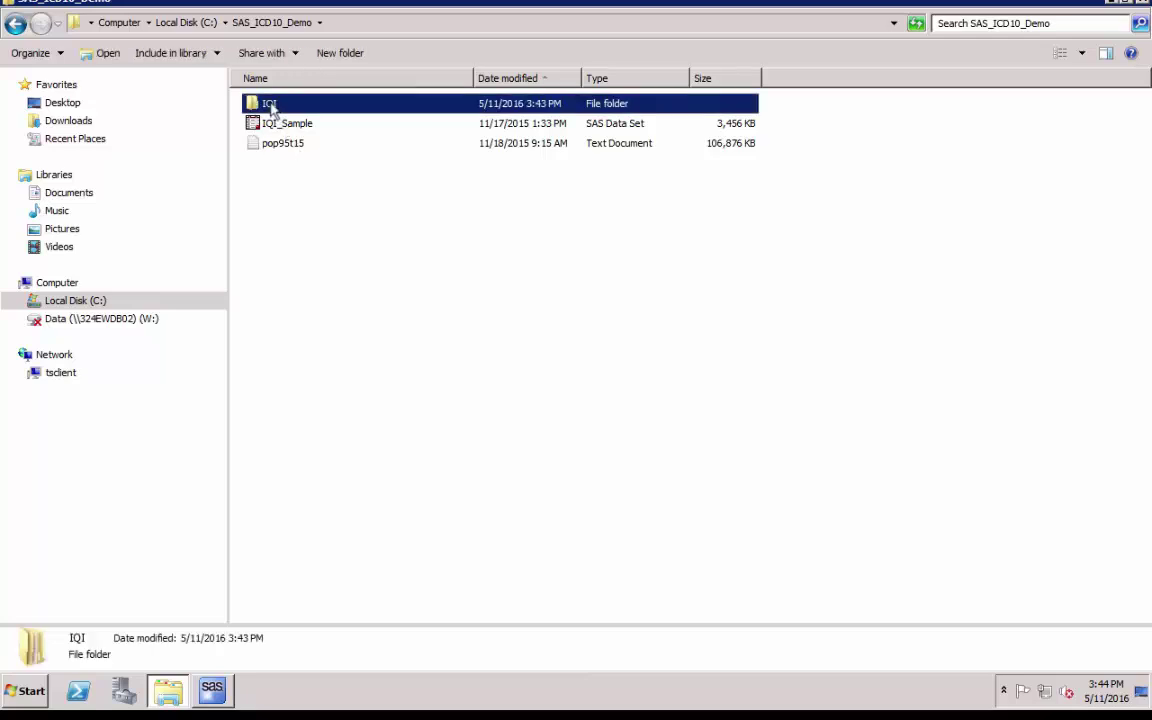
Inside the IQI folder, create a new subfolder named SASData.
double_click(260, 104)
right_click(317, 214)
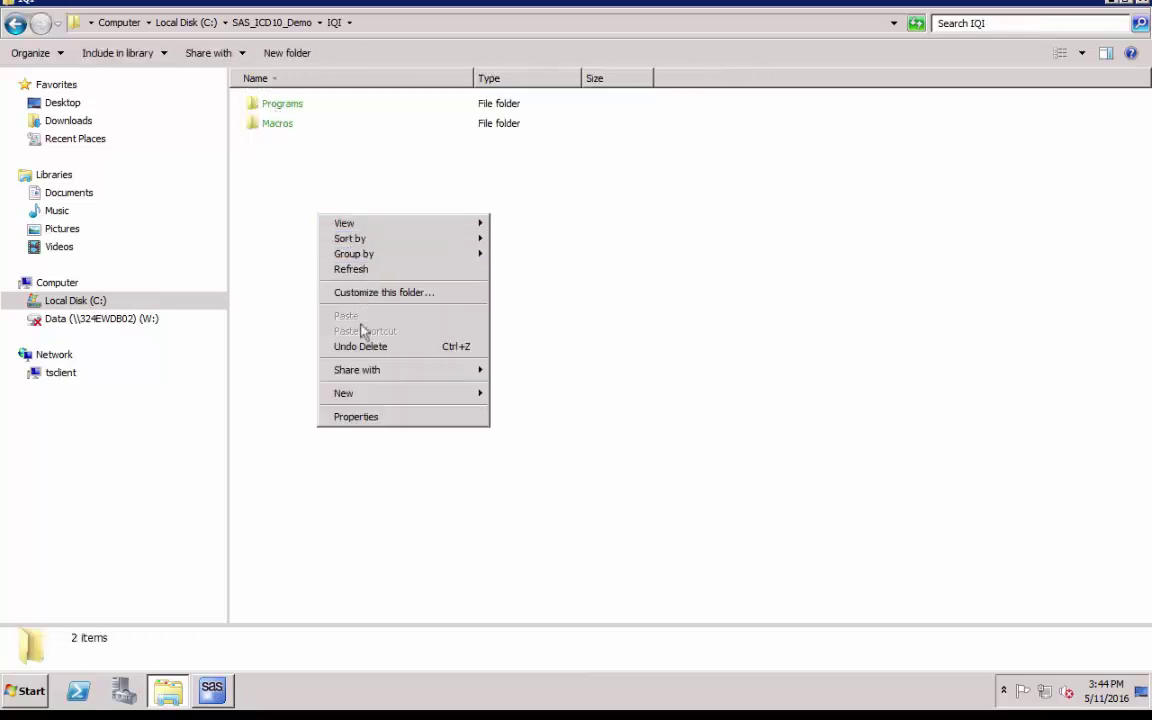
mouse_move(363, 393)
click(510, 394)
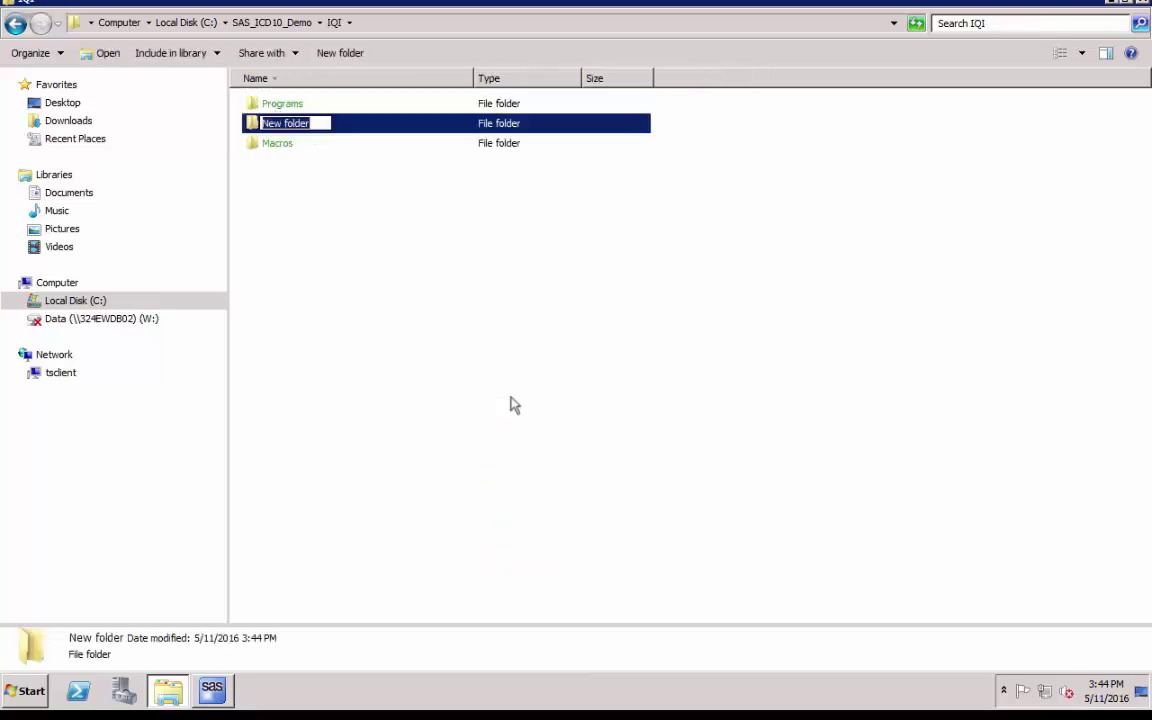
text(SASData)
key(Return)
Create a second IQI subfolder named Formats.
right_click(513, 388)
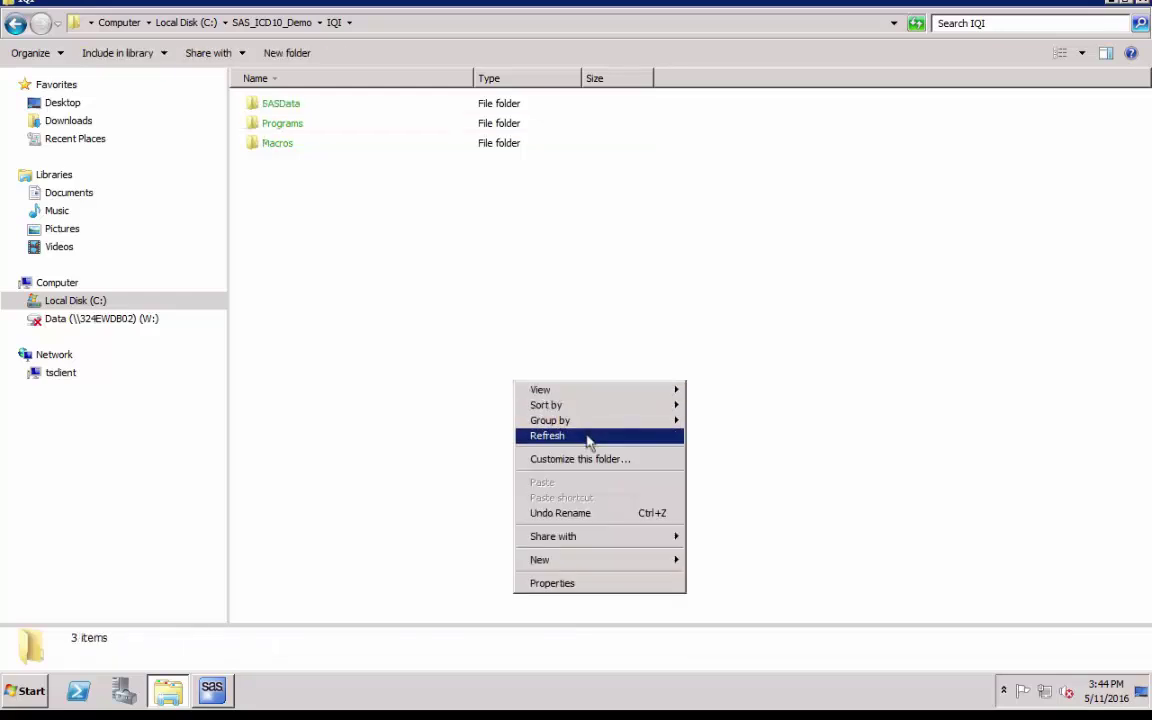
mouse_move(673, 558)
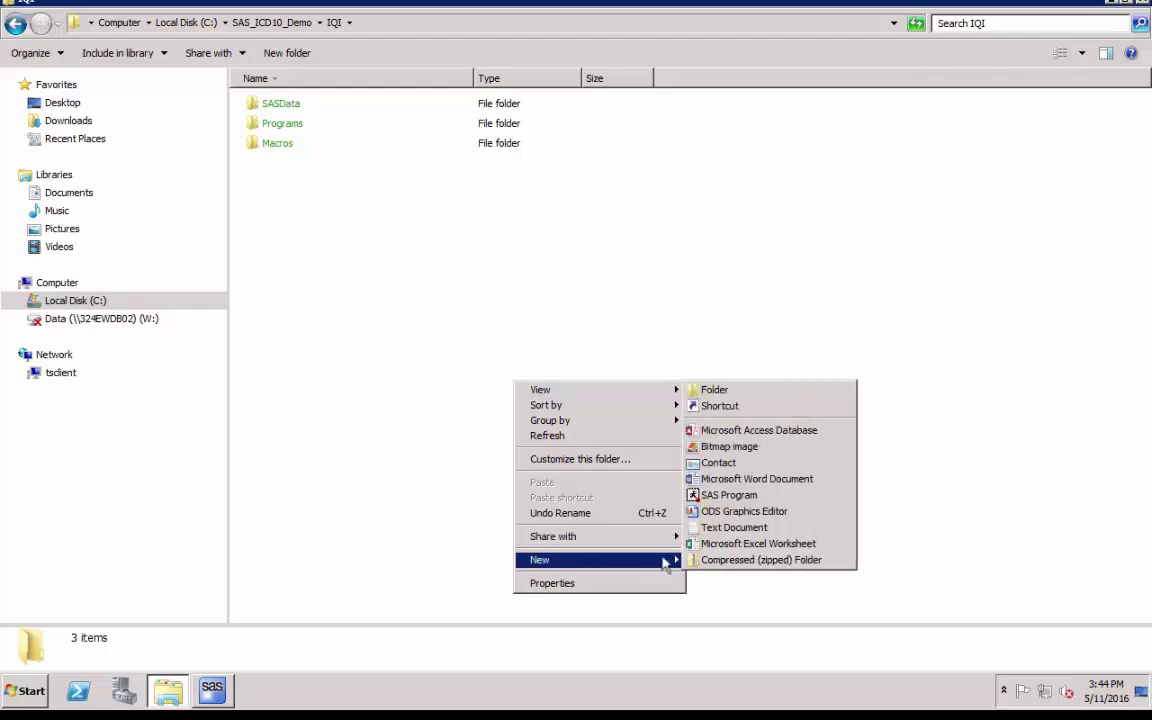
click(712, 391)
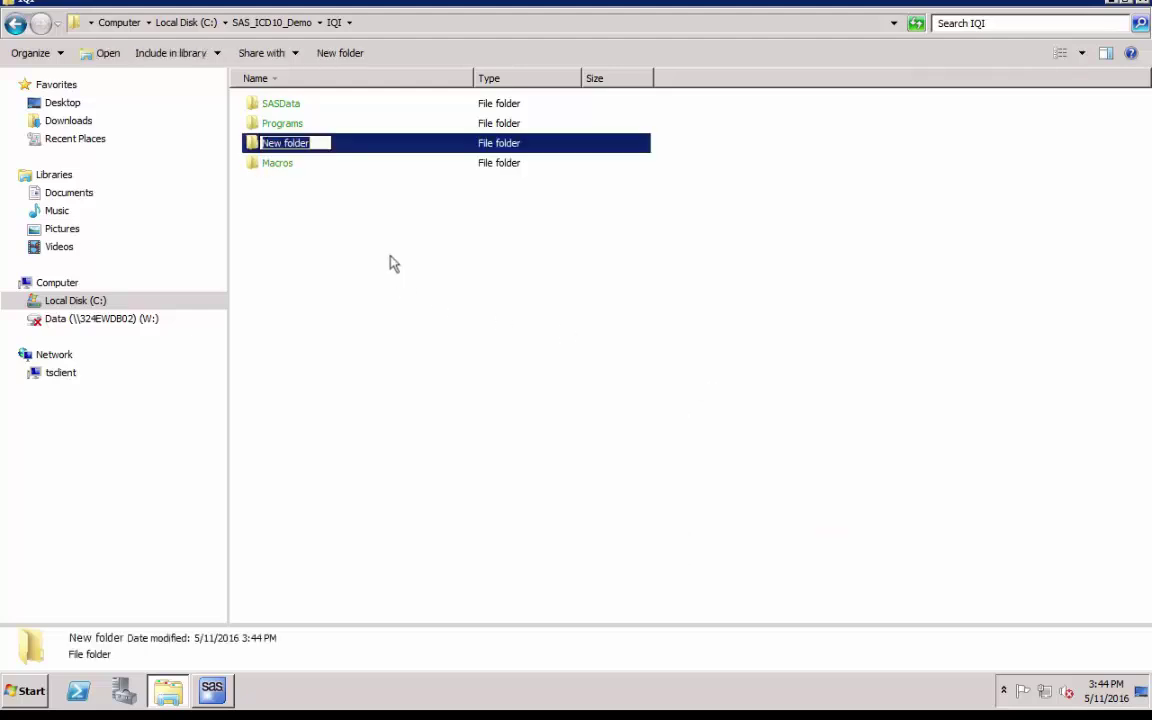
text(Formats)
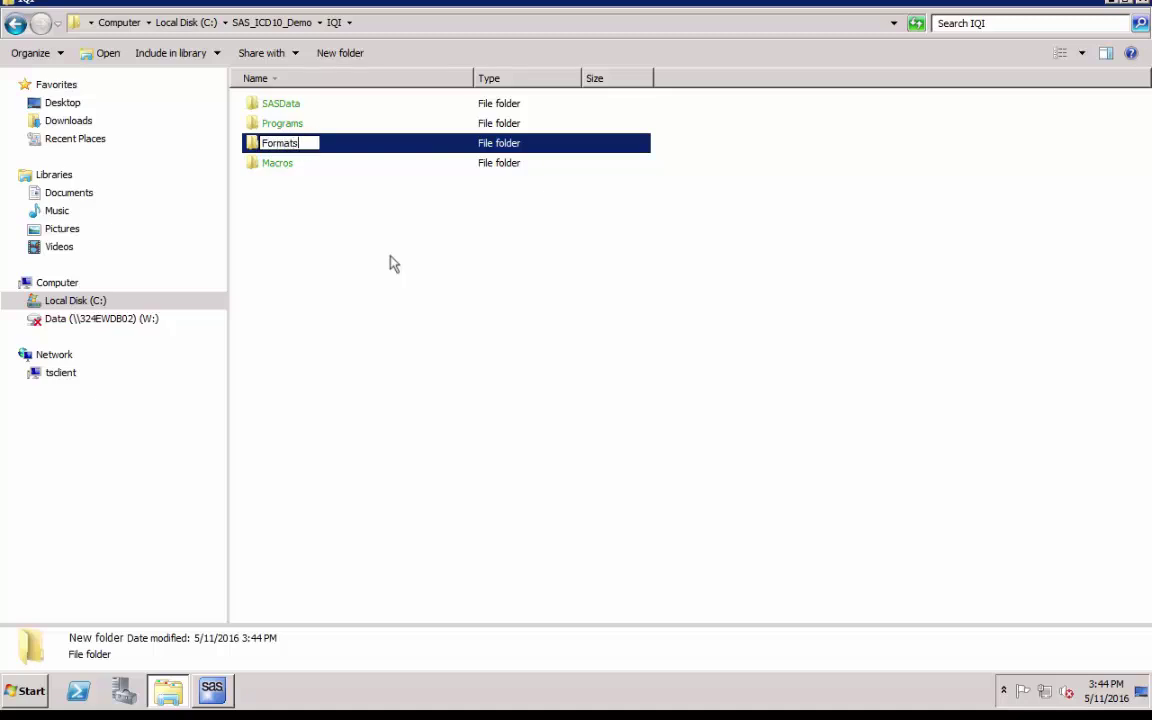
key(Return)
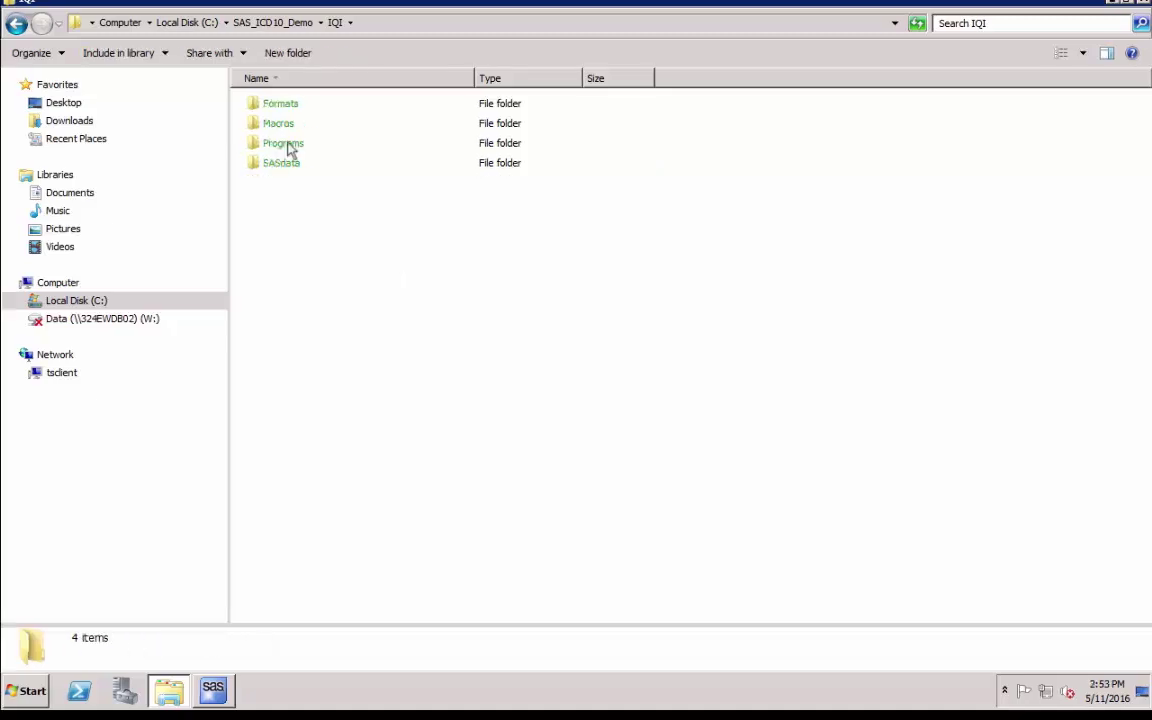
Load IQI_CONTROL from the Programs folder into the SAS program editor.
double_click(289, 145)
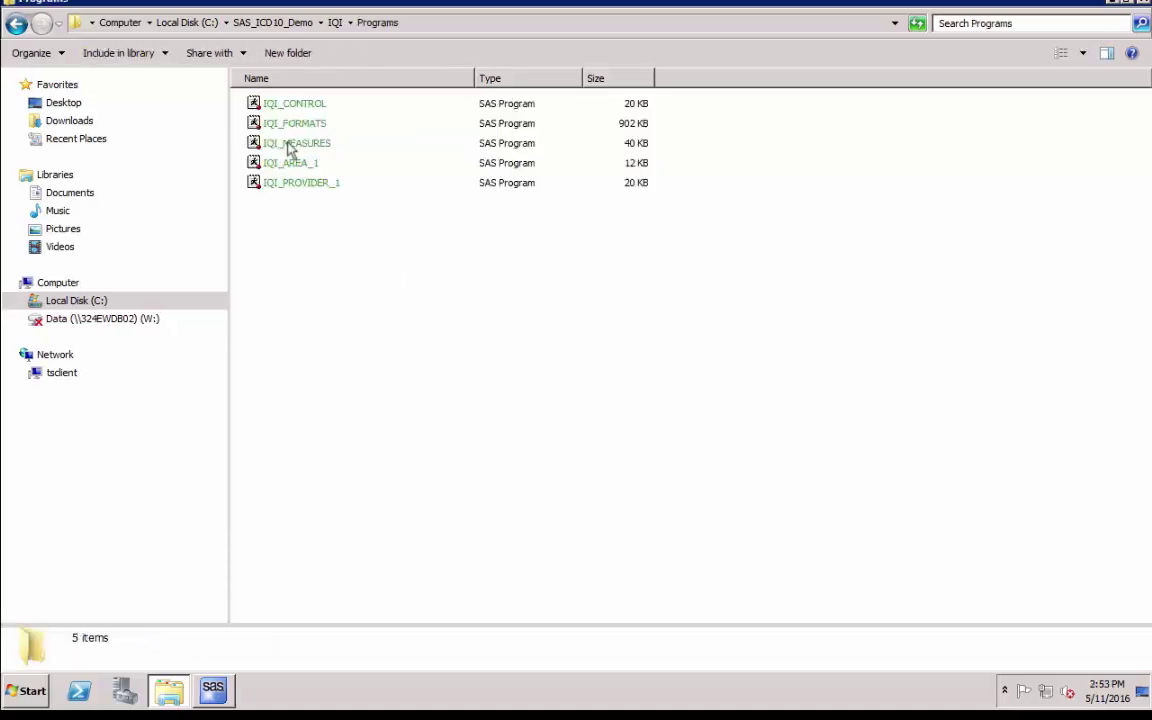
click(296, 110)
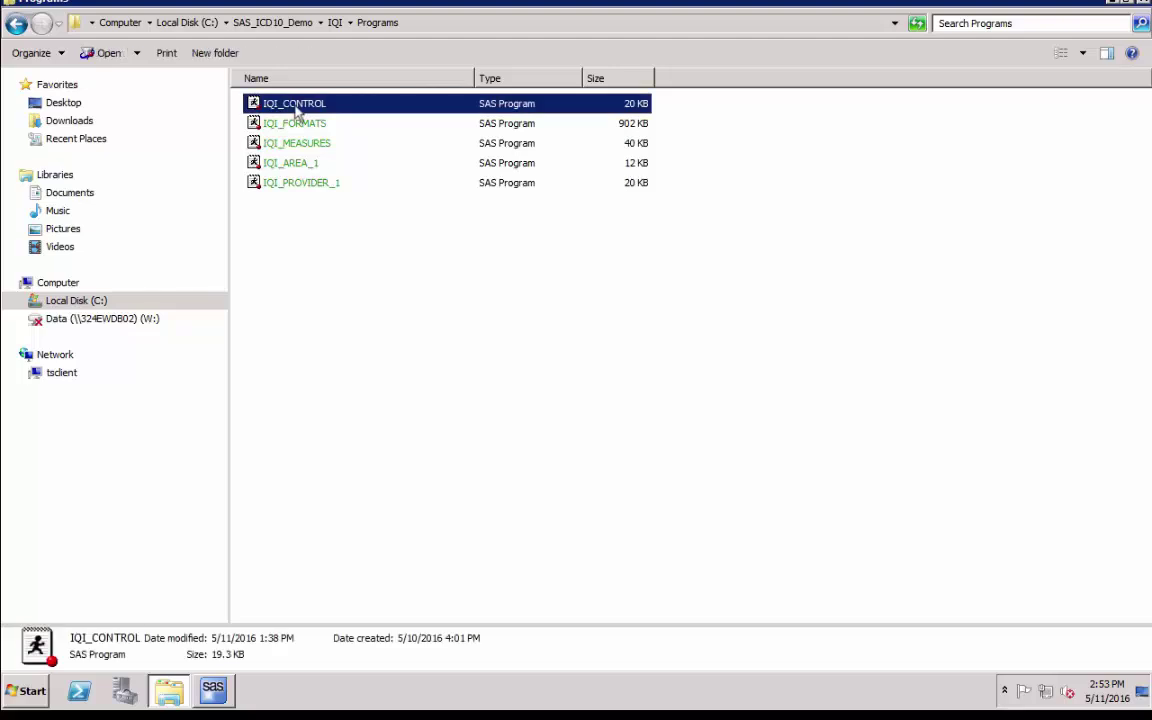
double_click(296, 112)
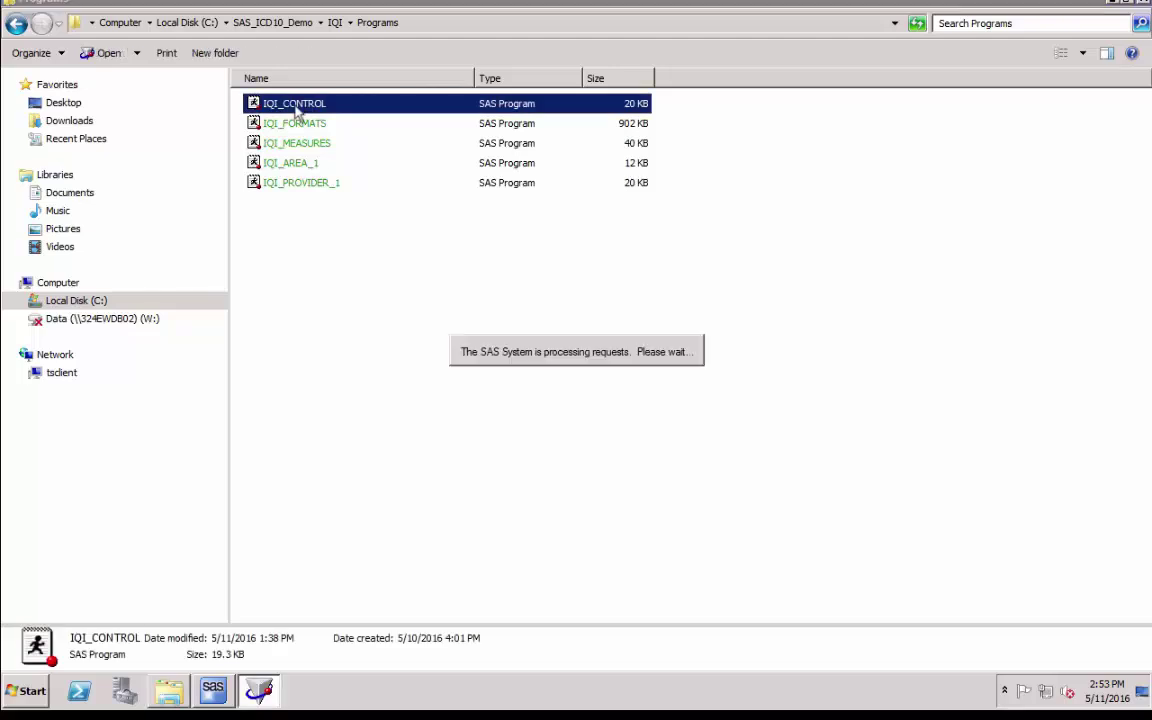
click(222, 694)
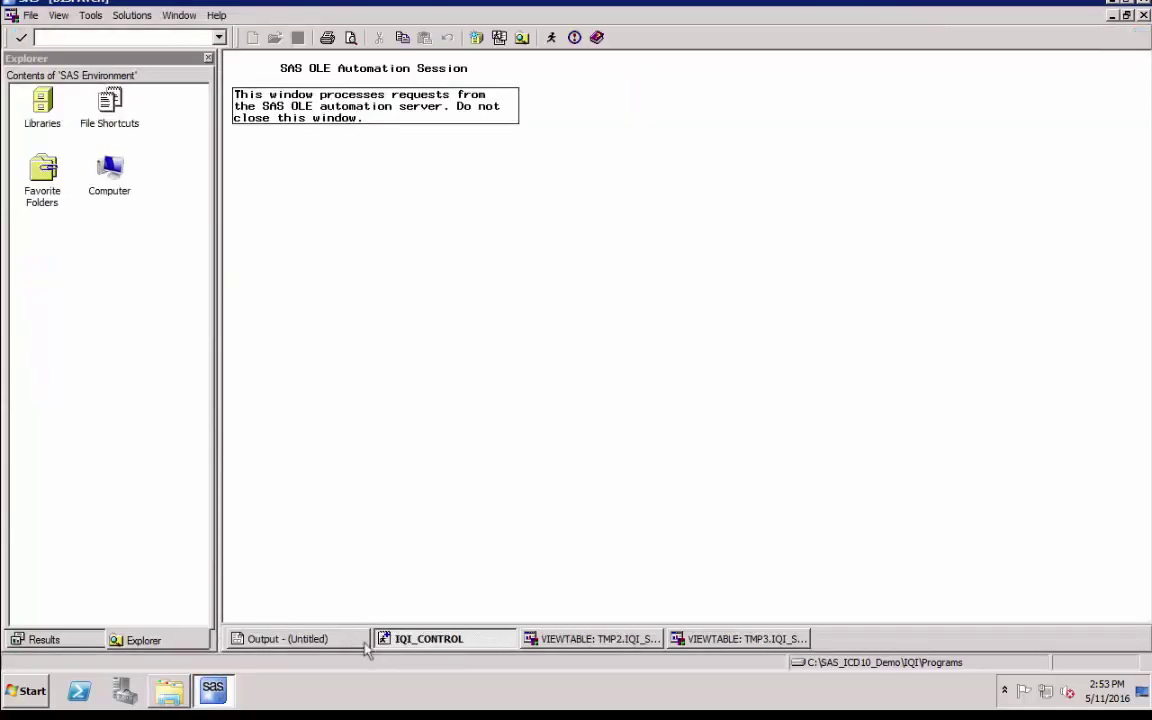
click(345, 645)
click(425, 639)
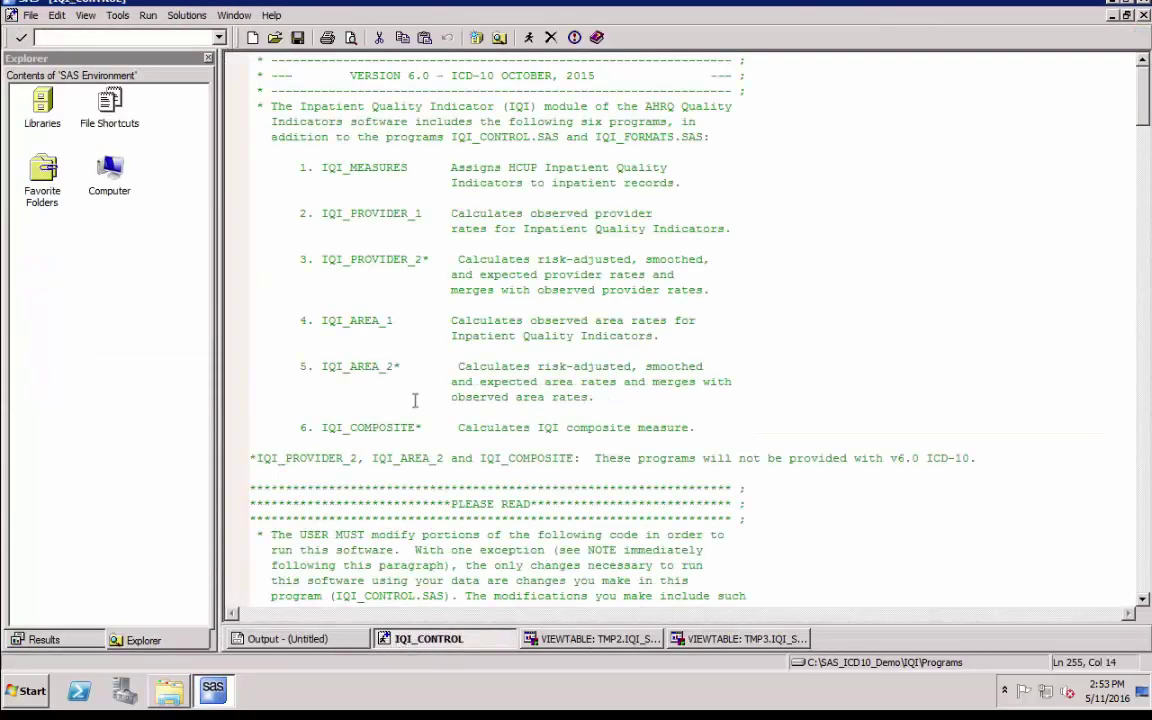
Read through the IQI program list and run-order steps 4 through 7 in the header notes.
drag(293, 167, 252, 364)
drag(520, 394, 545, 458)
click(962, 395)
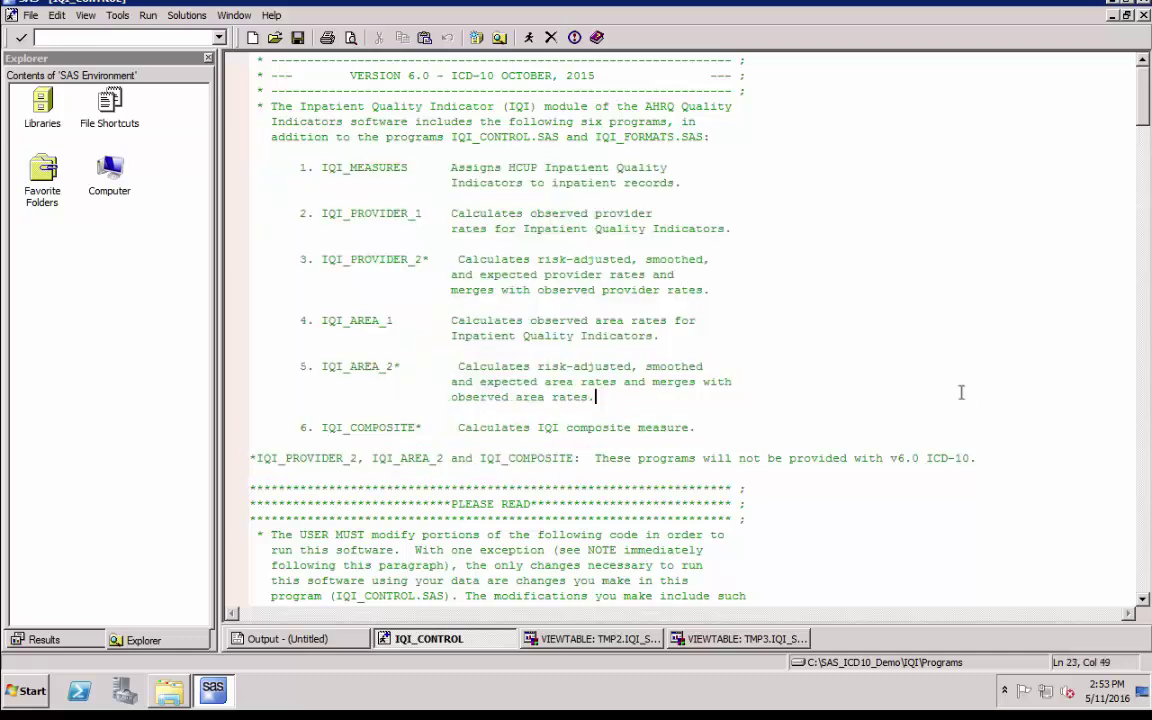
click(1142, 374)
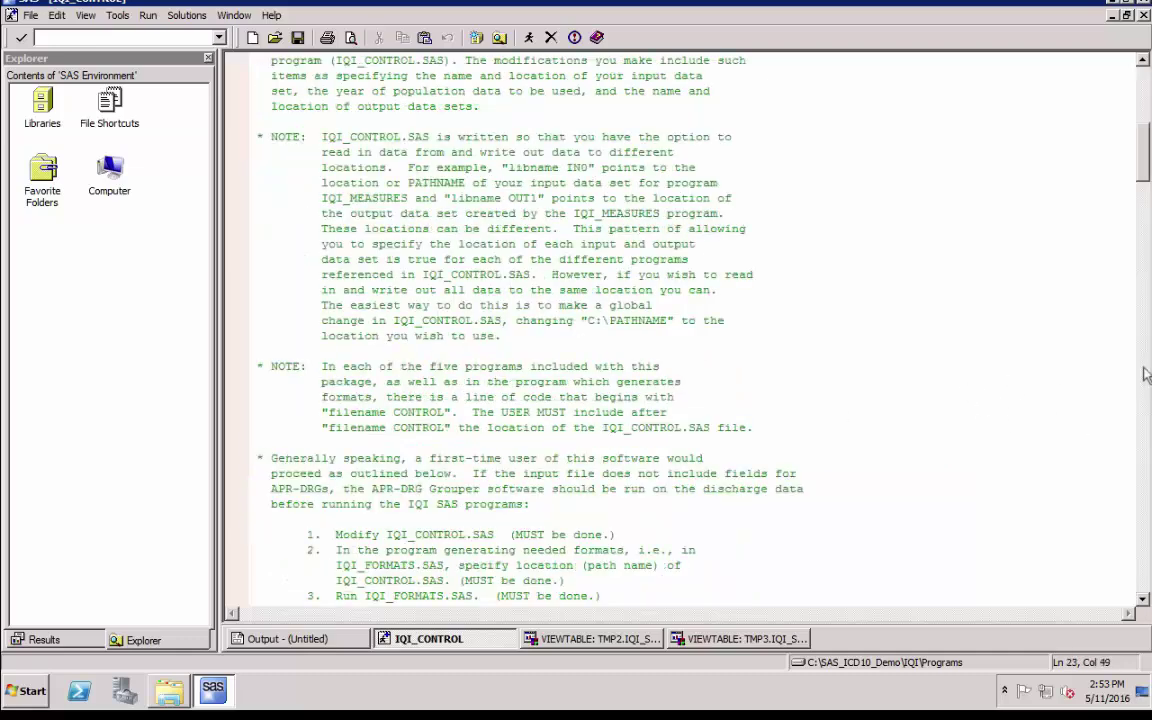
click(1146, 374)
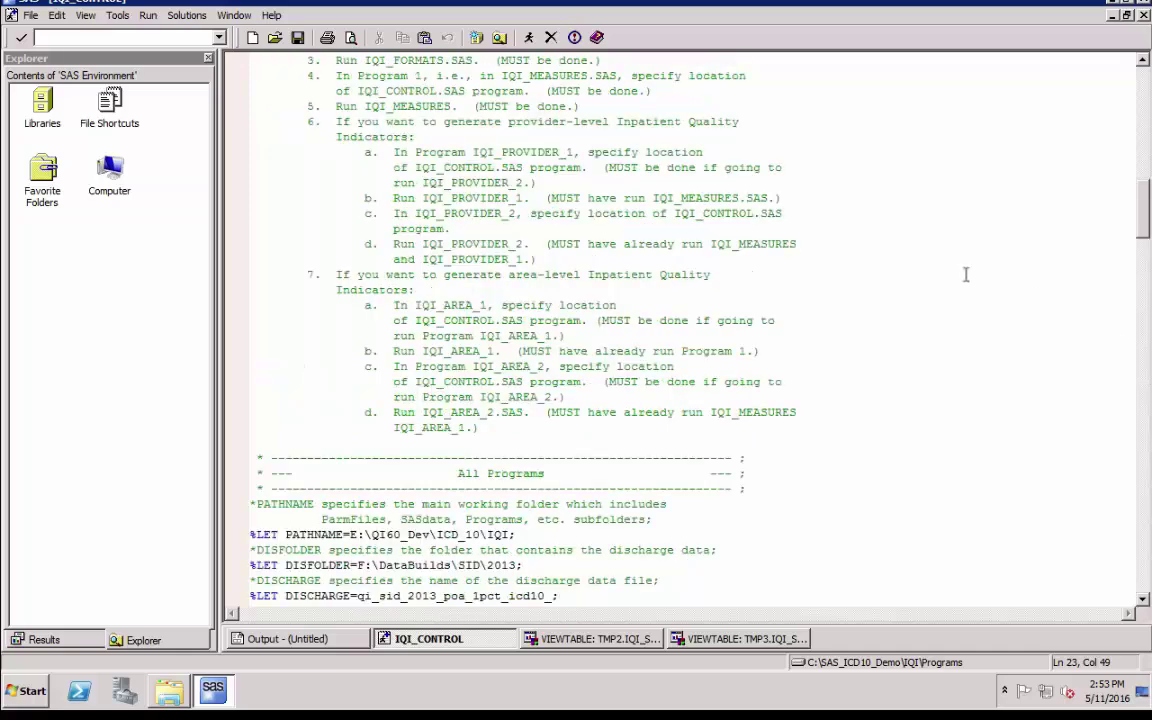
drag(307, 75, 505, 453)
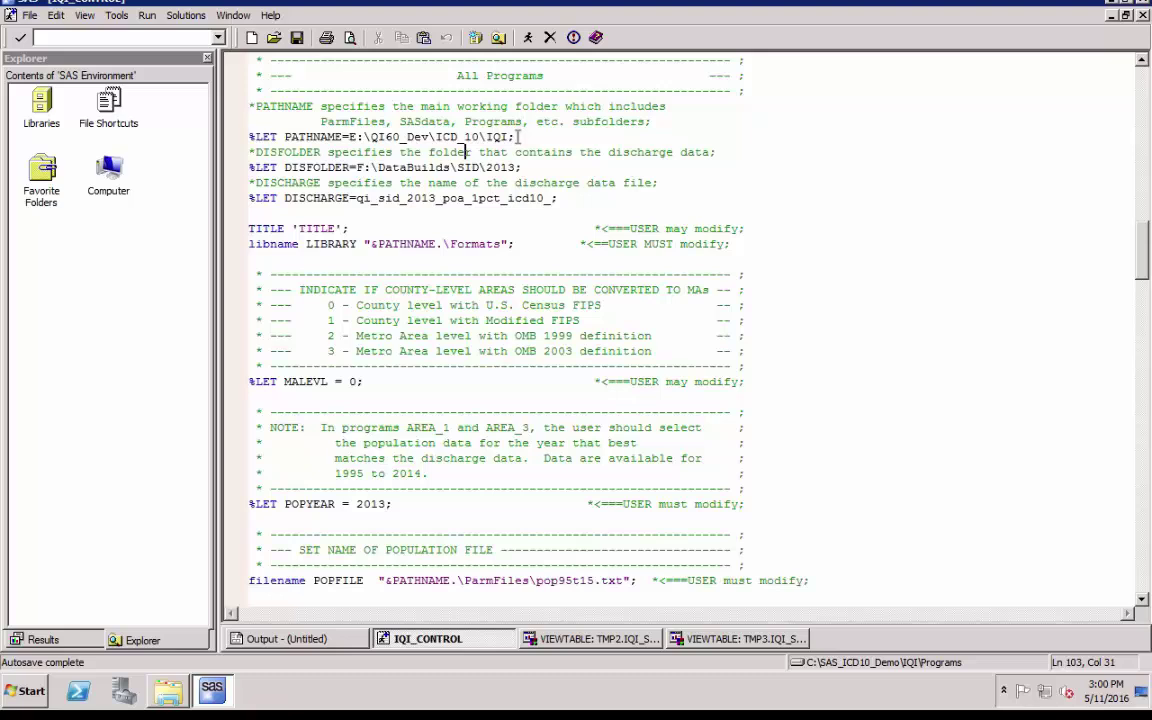
Replace PATHNAME with the IQI folder path C:\SAS_ICD10_Demo\IQI copied from Explorer.
drag(512, 136, 350, 136)
click(168, 690)
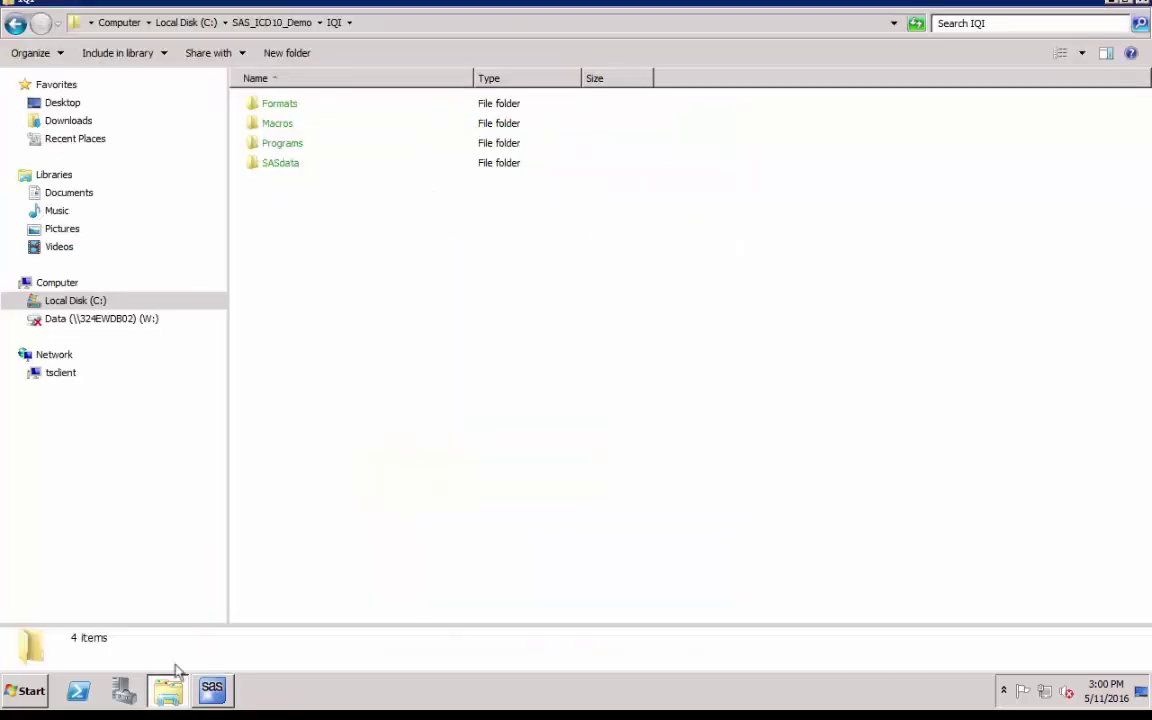
click(379, 24)
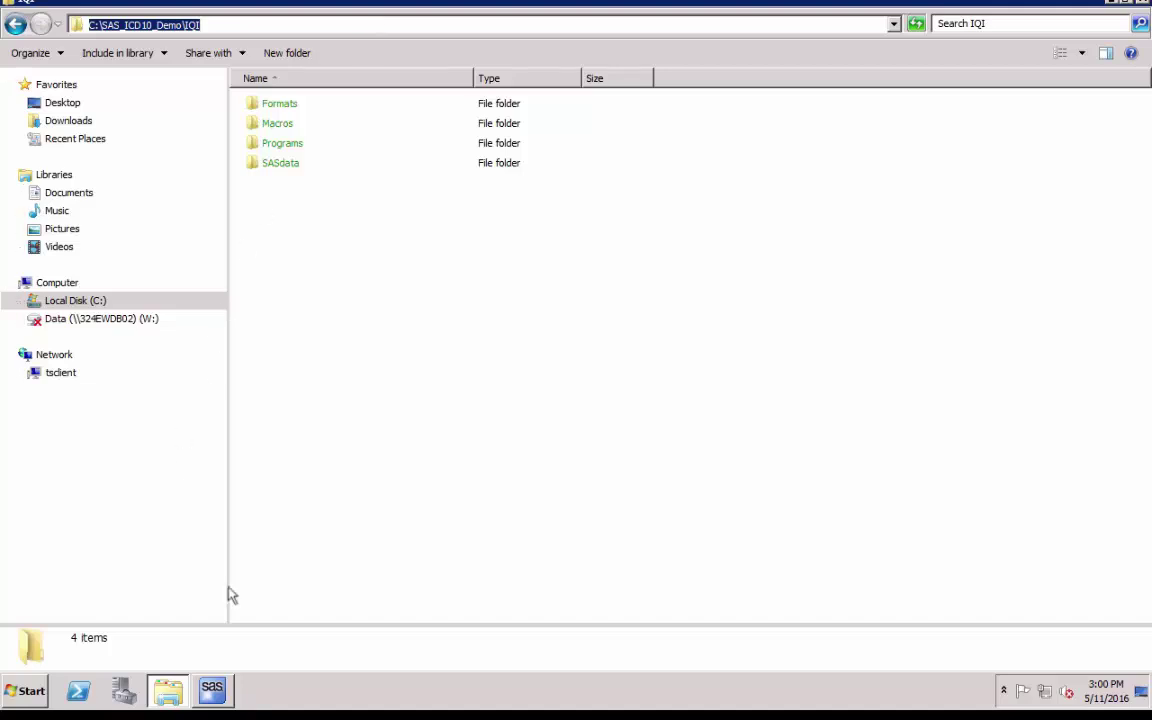
click(212, 690)
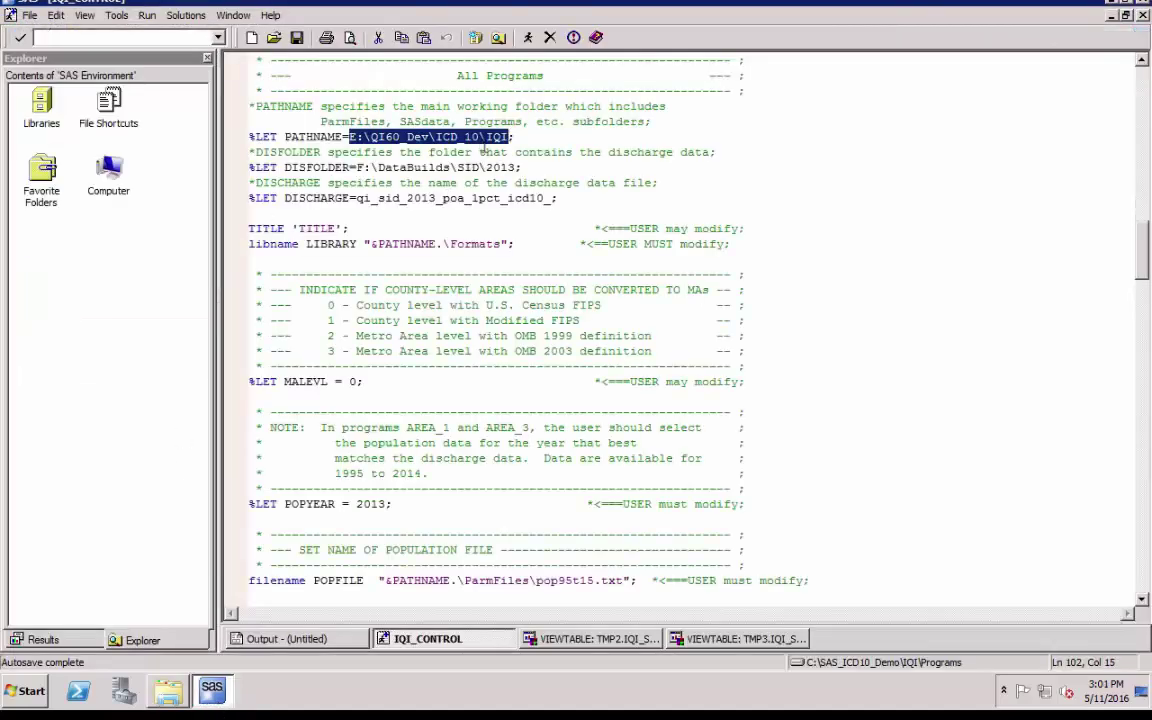
text(C:\SAS_ICD10_Demo\IQI)
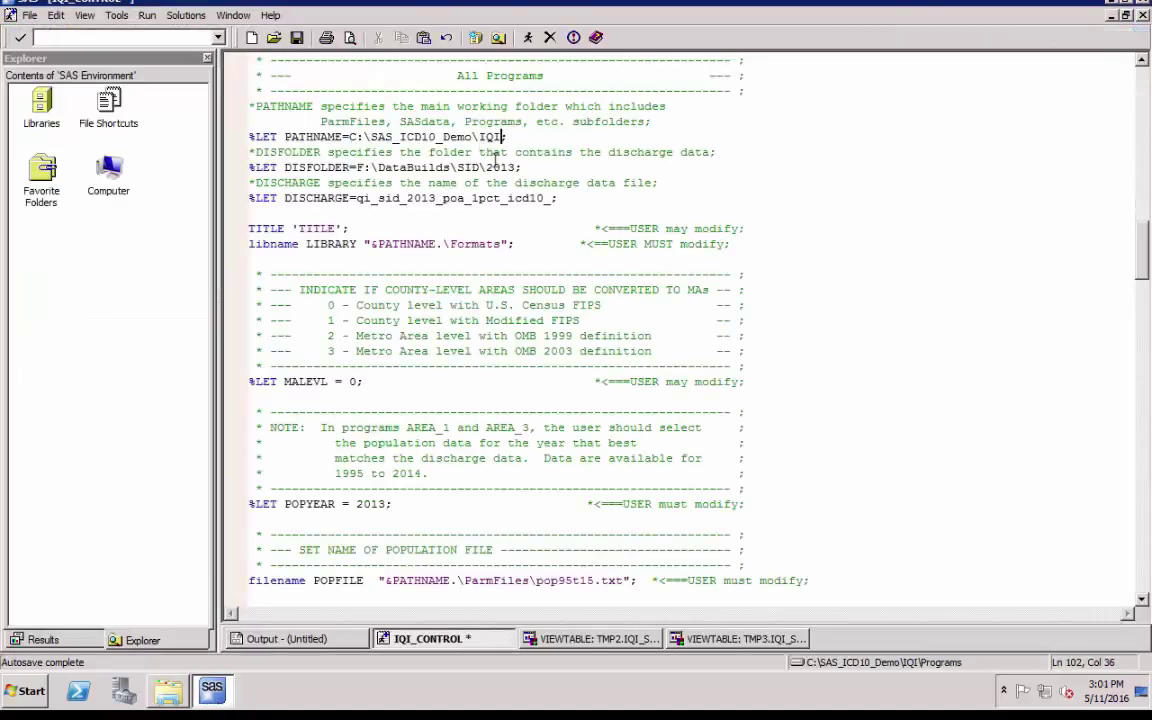
Set DISFOLDER to C:\SAS_ICD10_Demo by pasting the path and trimming the IQI folder.
click(518, 167)
drag(518, 167, 359, 168)
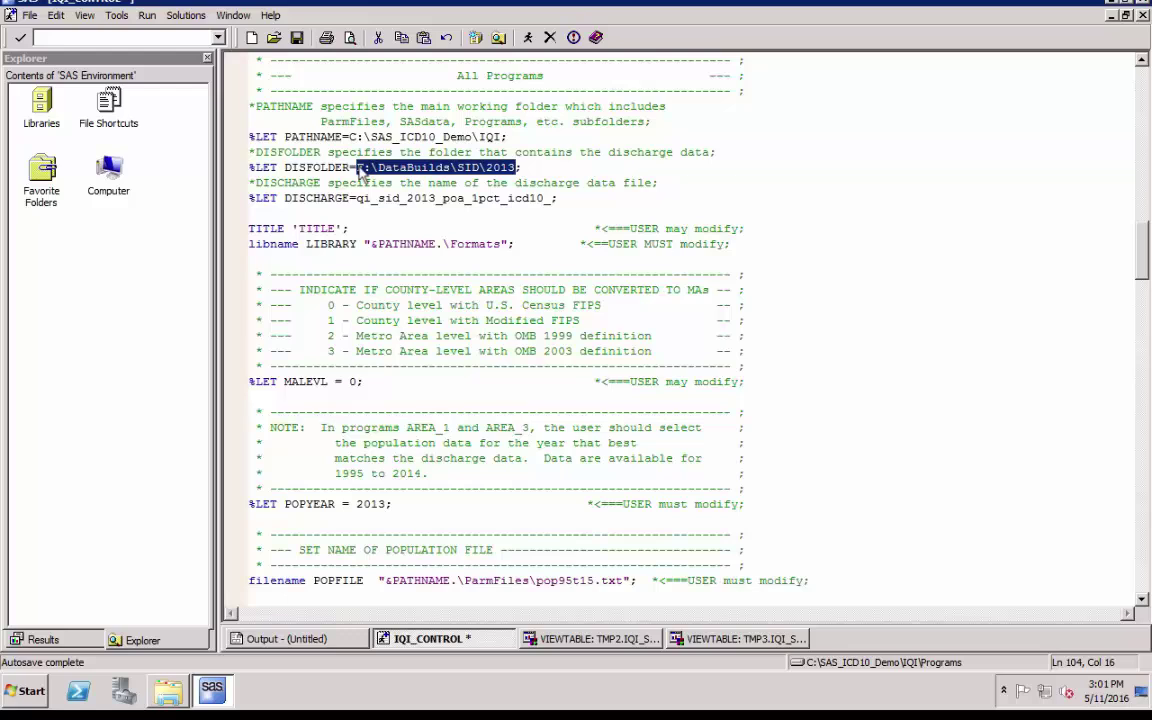
text(C:\SAS_ICD10_Demo\IQI)
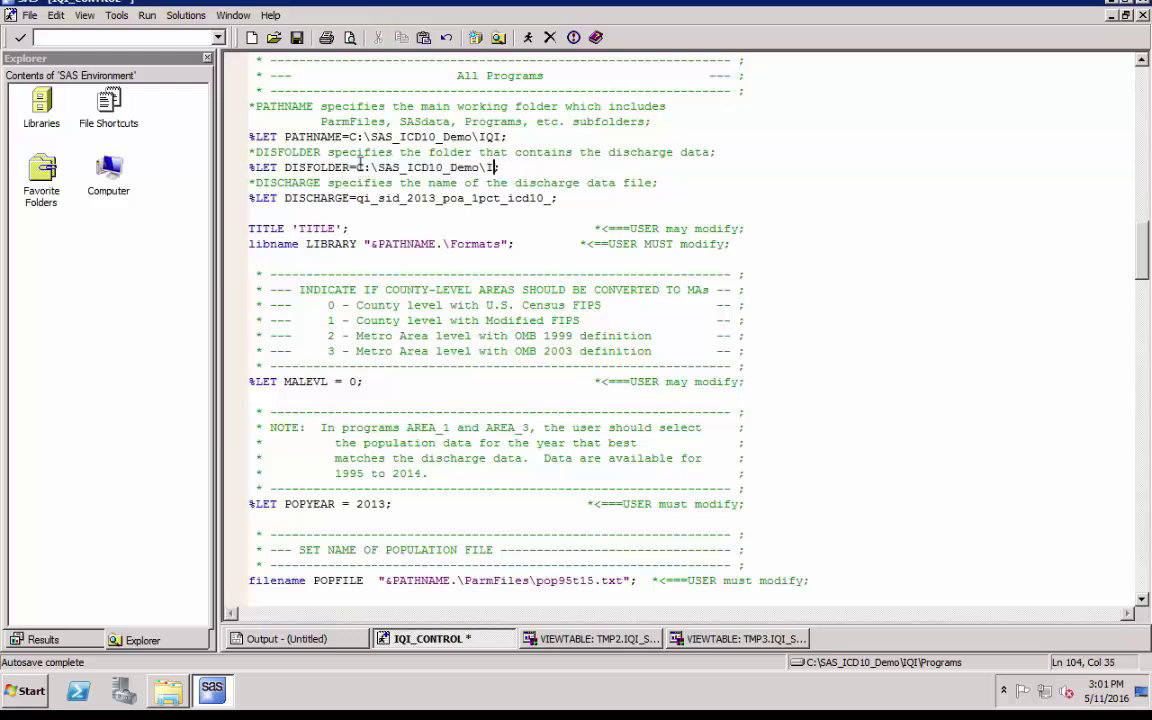
key(BackSpace)
key(BackSpace)
key(BackSpace)
key(BackSpace)
text(;)
Set DISCHARGE to the IQI_Sample data set name copied from Explorer.
drag(555, 198, 357, 198)
click(168, 690)
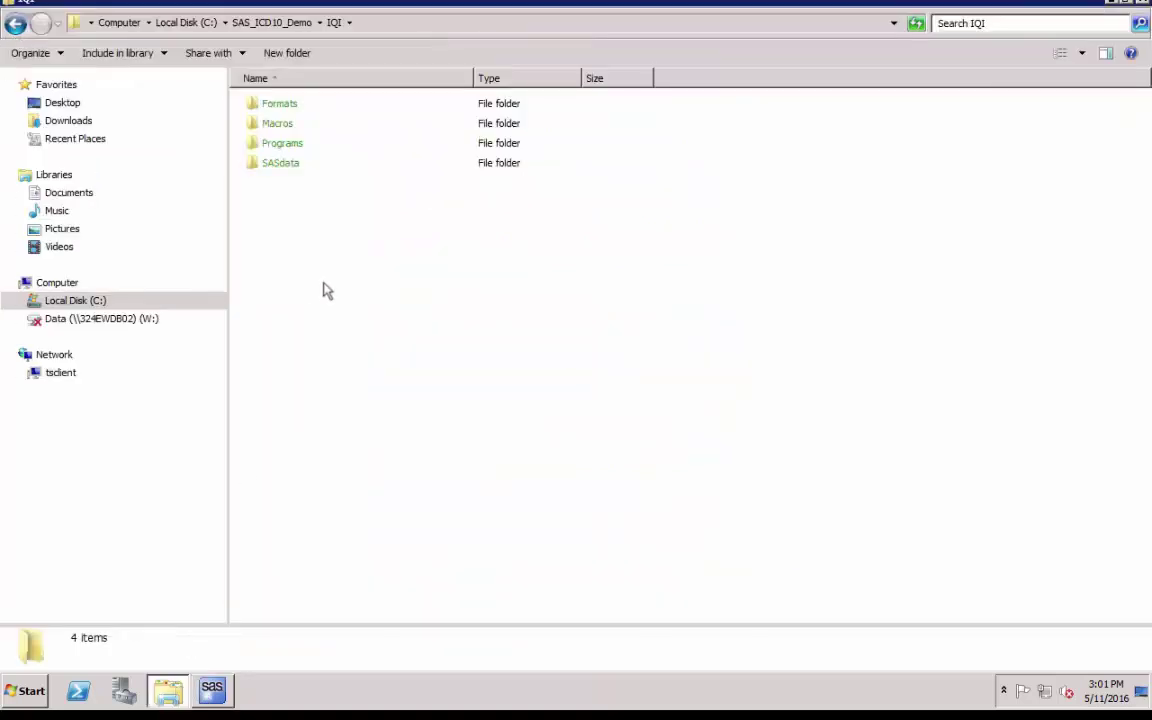
click(292, 24)
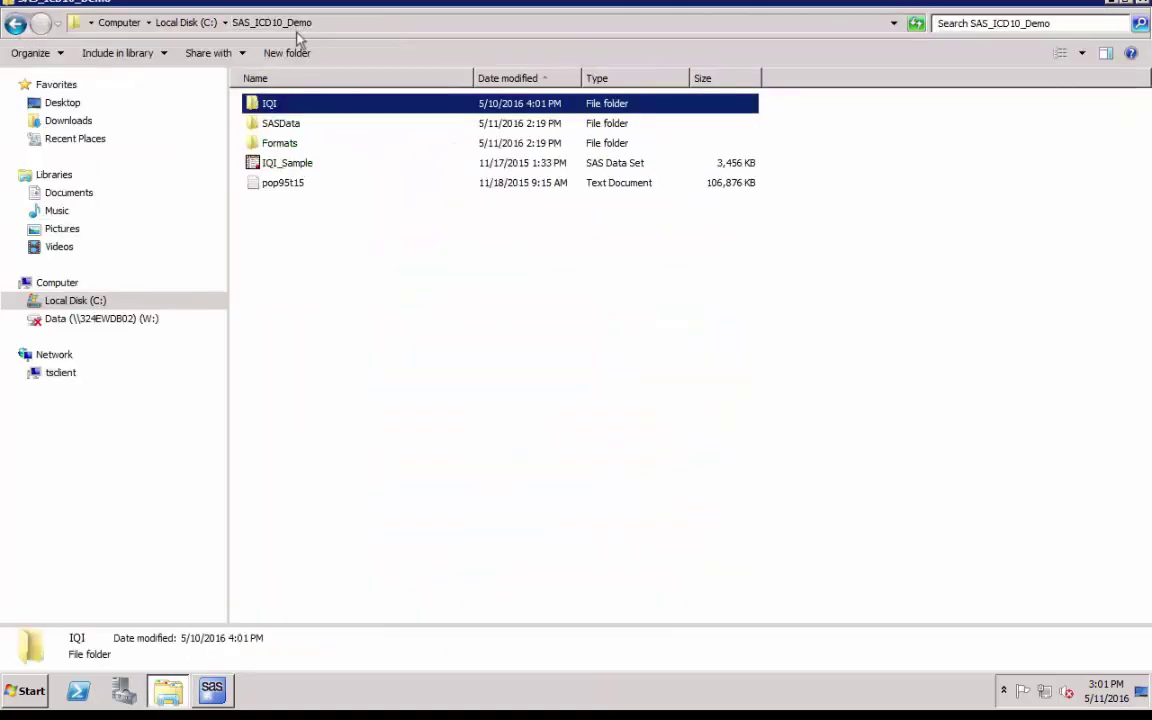
click(287, 164)
click(287, 164)
key(ctrl+c)
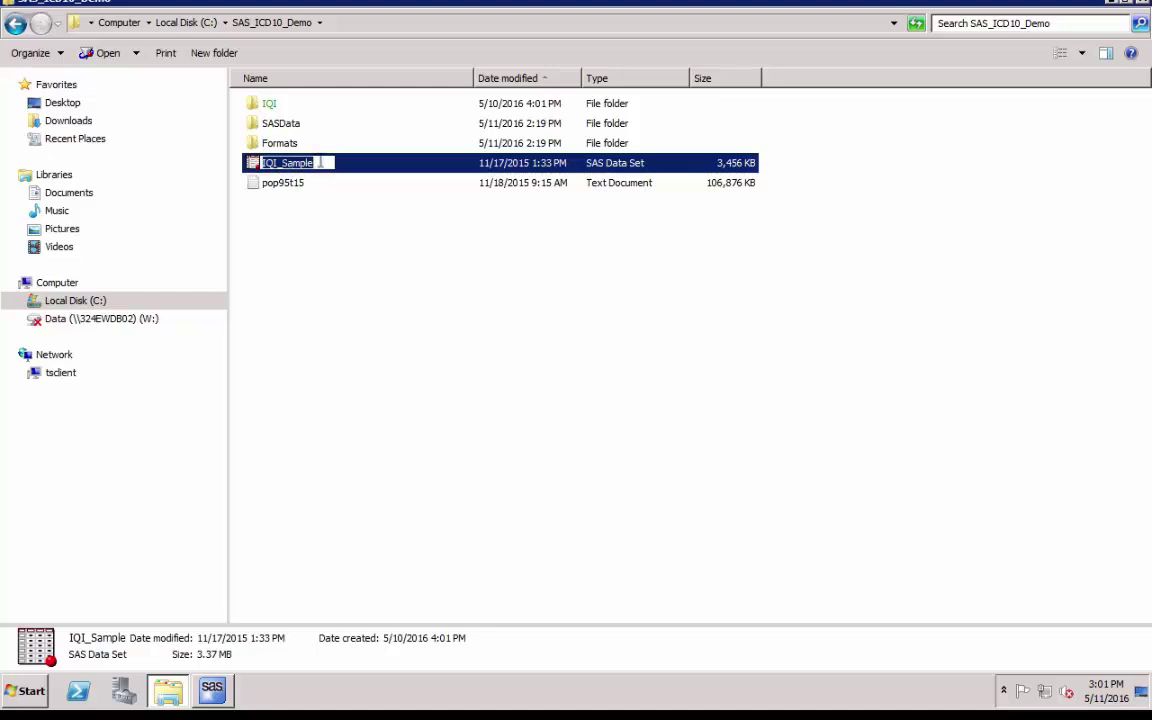
click(212, 690)
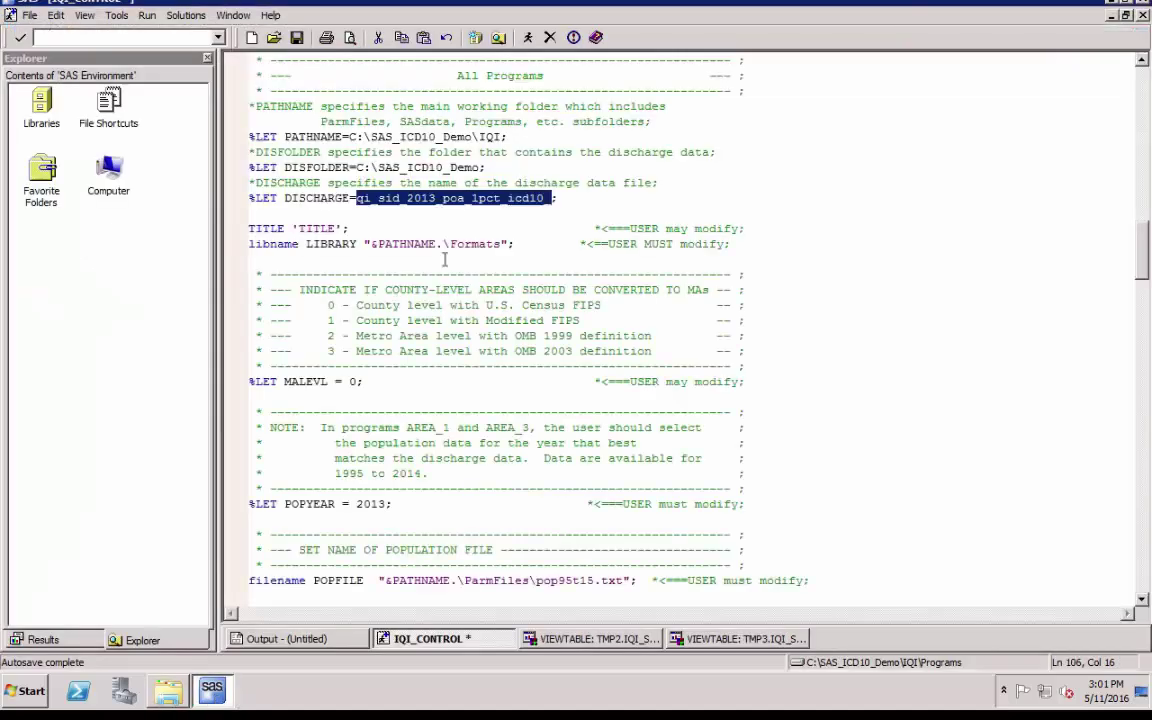
key(ctrl+v)
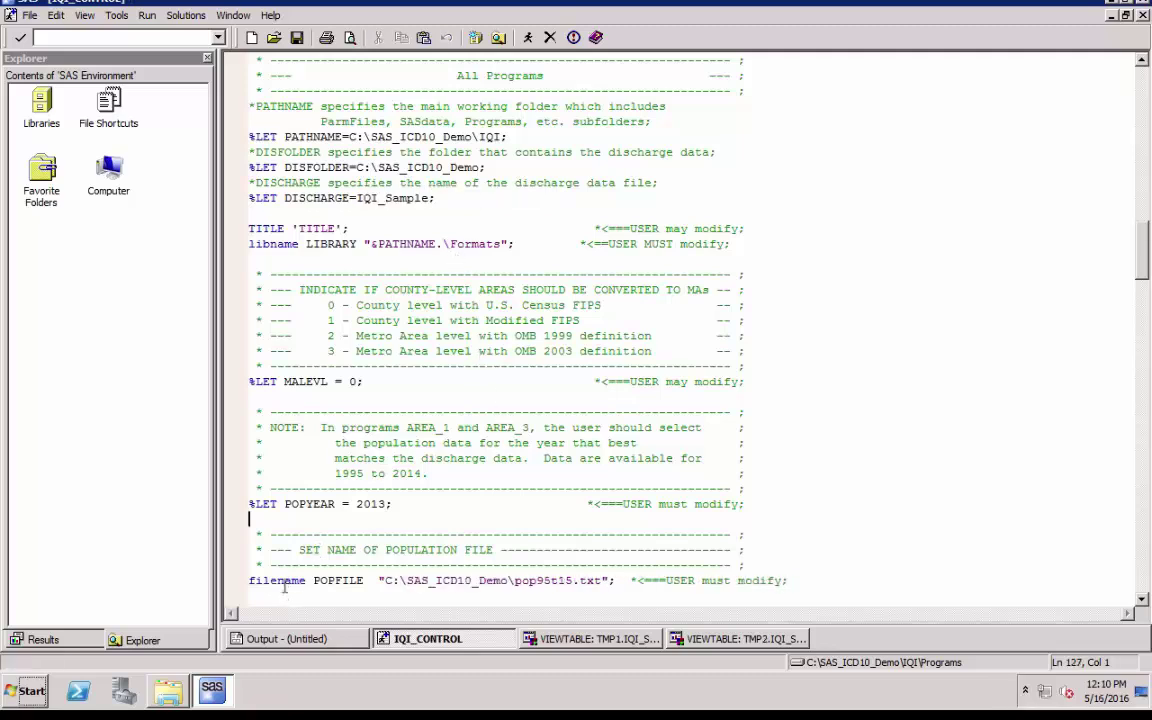
Point POPFILE to C:\SAS_ICD10_Demo\pop95t15.txt and select the population year value.
drag(249, 581, 546, 586)
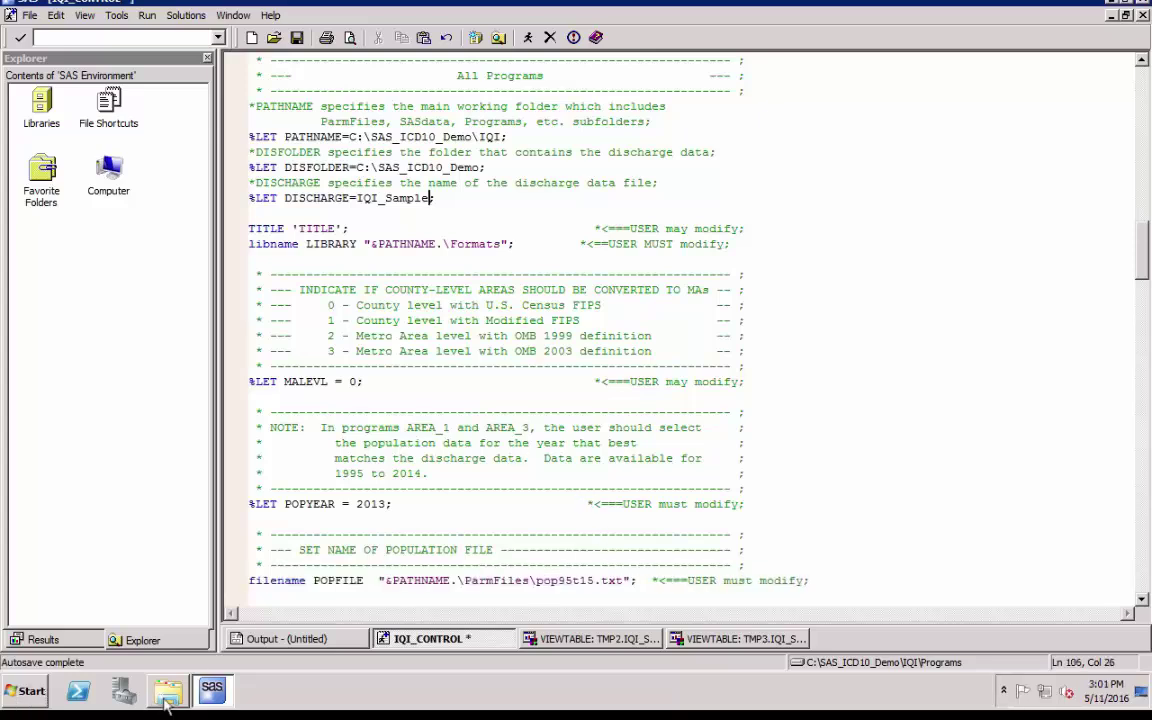
mouse_move(168, 700)
click(160, 648)
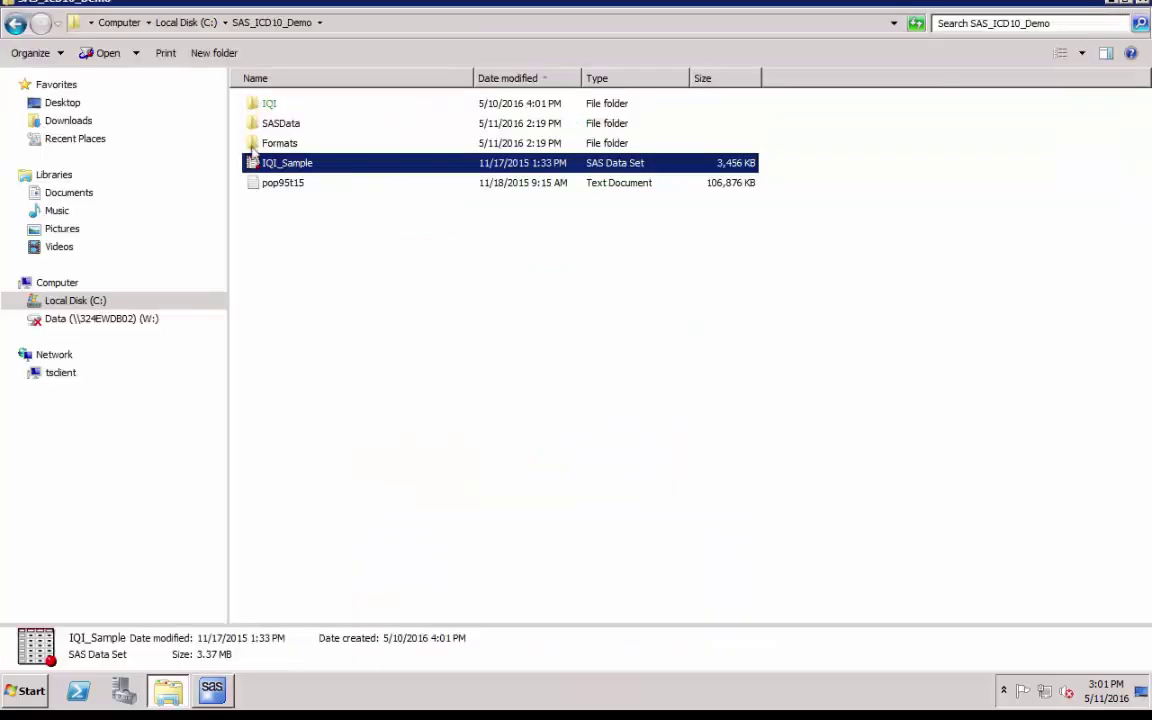
click(370, 23)
key(ctrl+c)
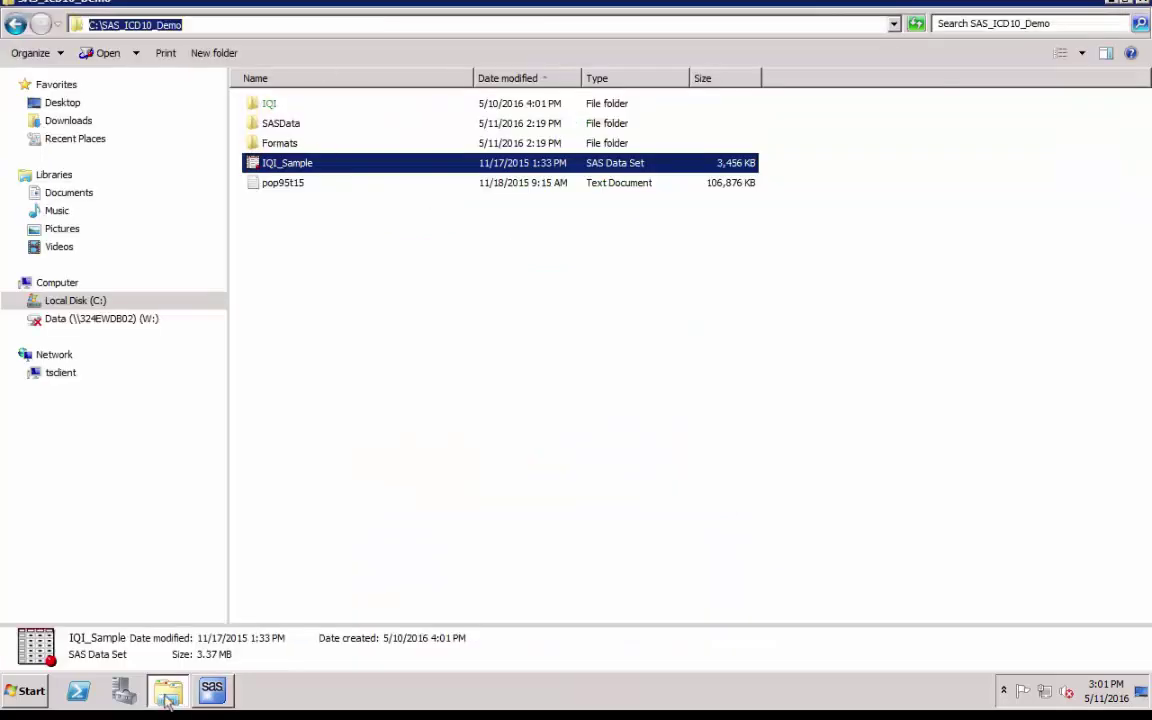
key(alt+Tab)
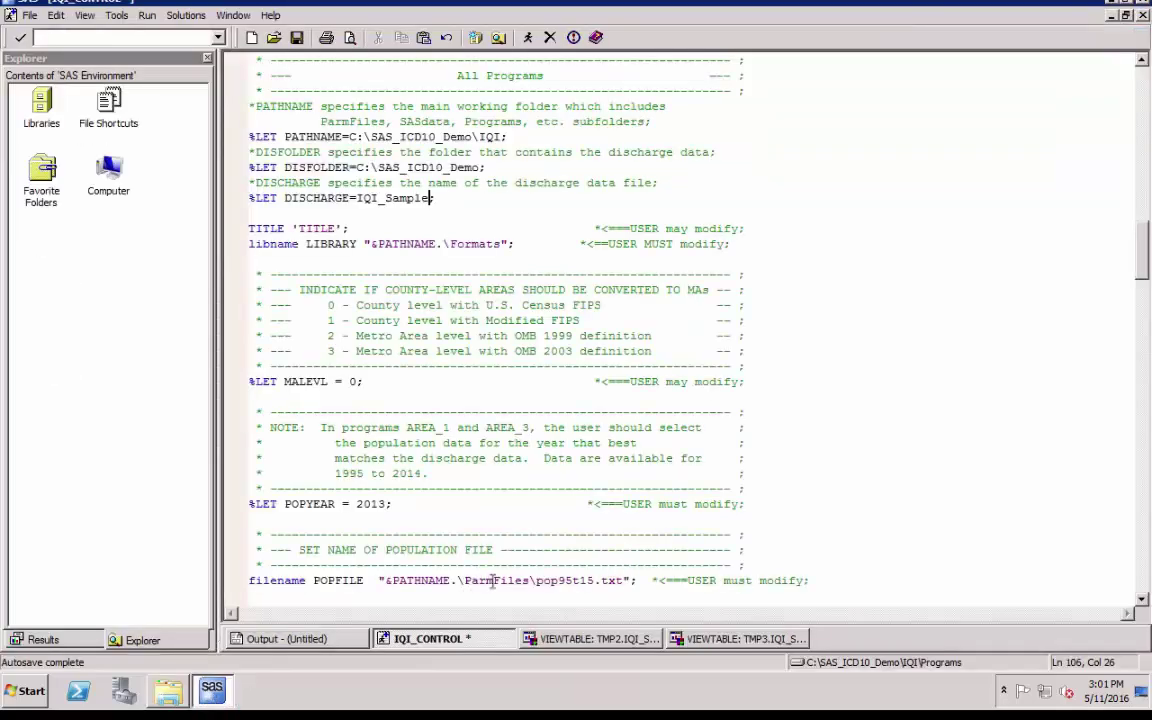
drag(531, 580, 388, 582)
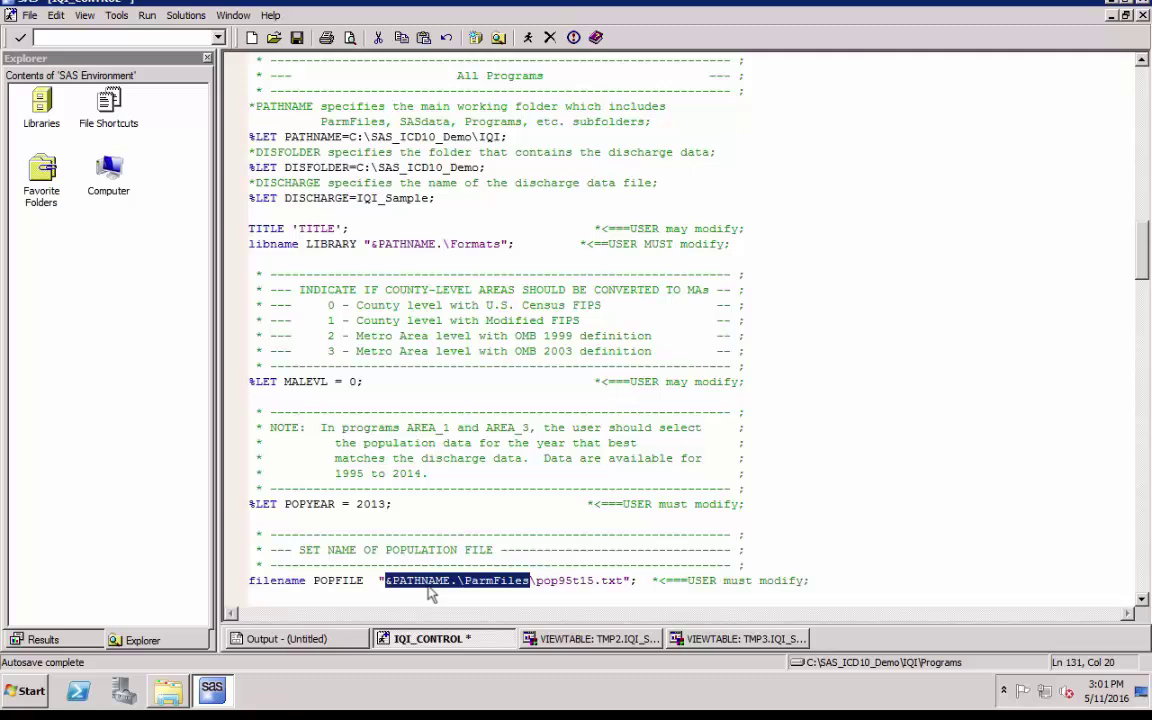
key(ctrl+v)
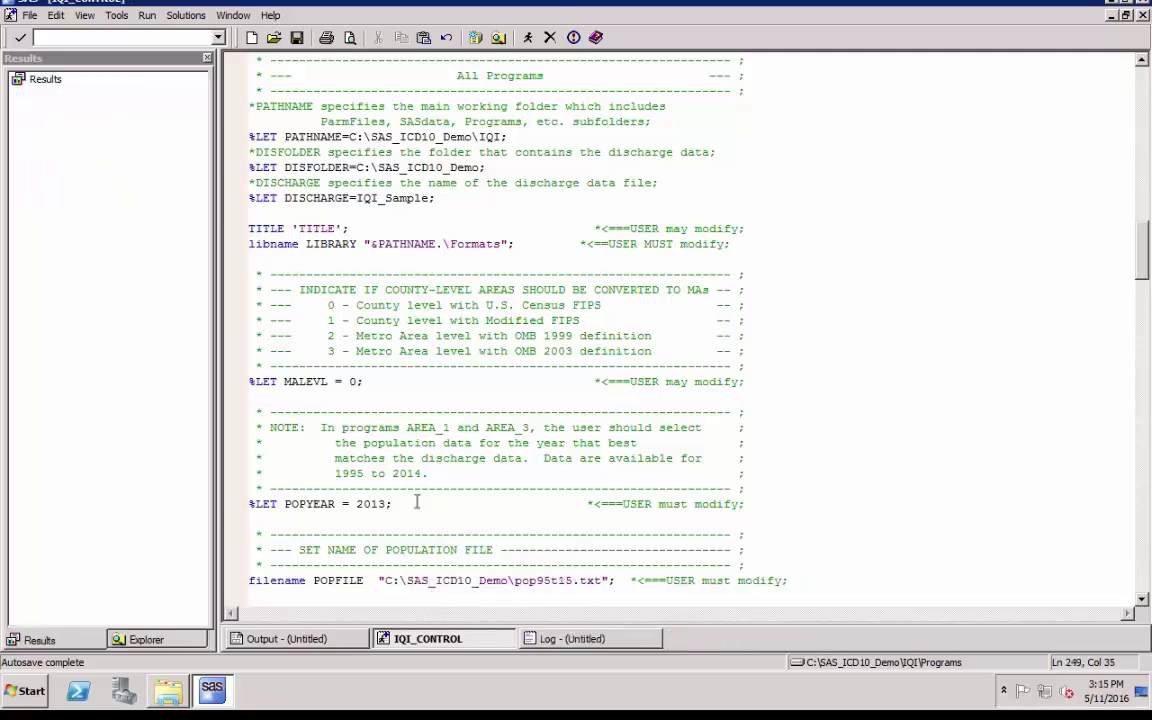
drag(415, 503, 356, 503)
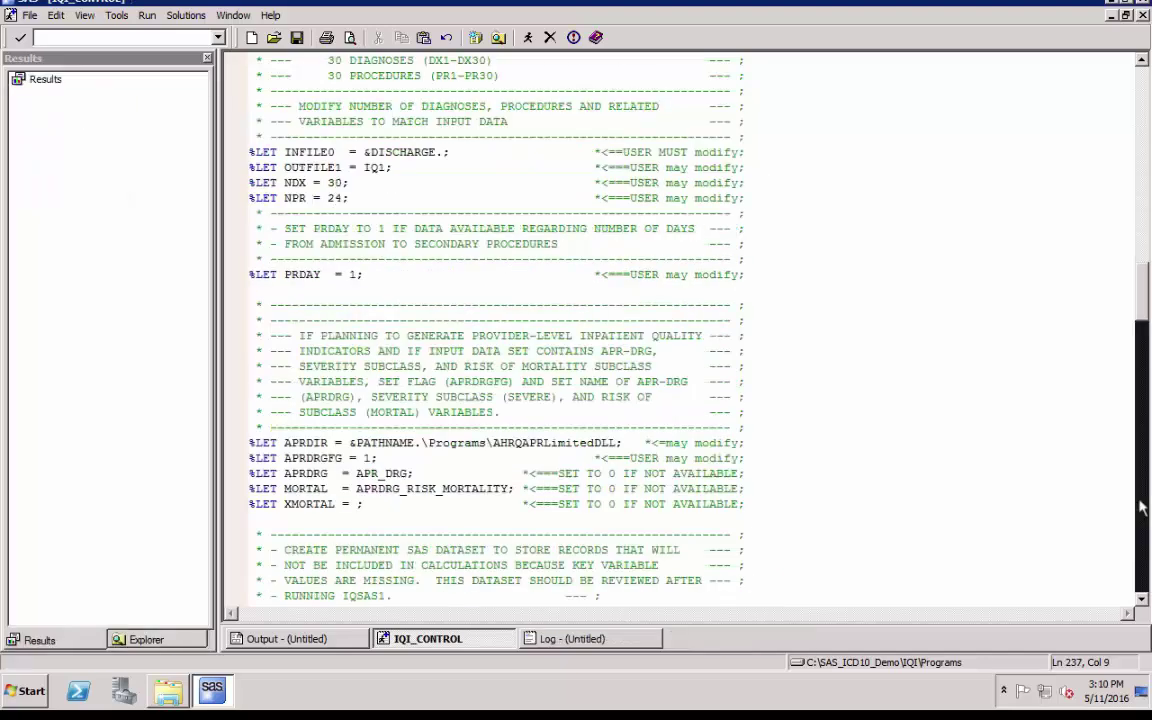
Review the INFILE1 and OUTFILP2 settings in IQI_CONTROL.
scroll(560, 397, down, 15)
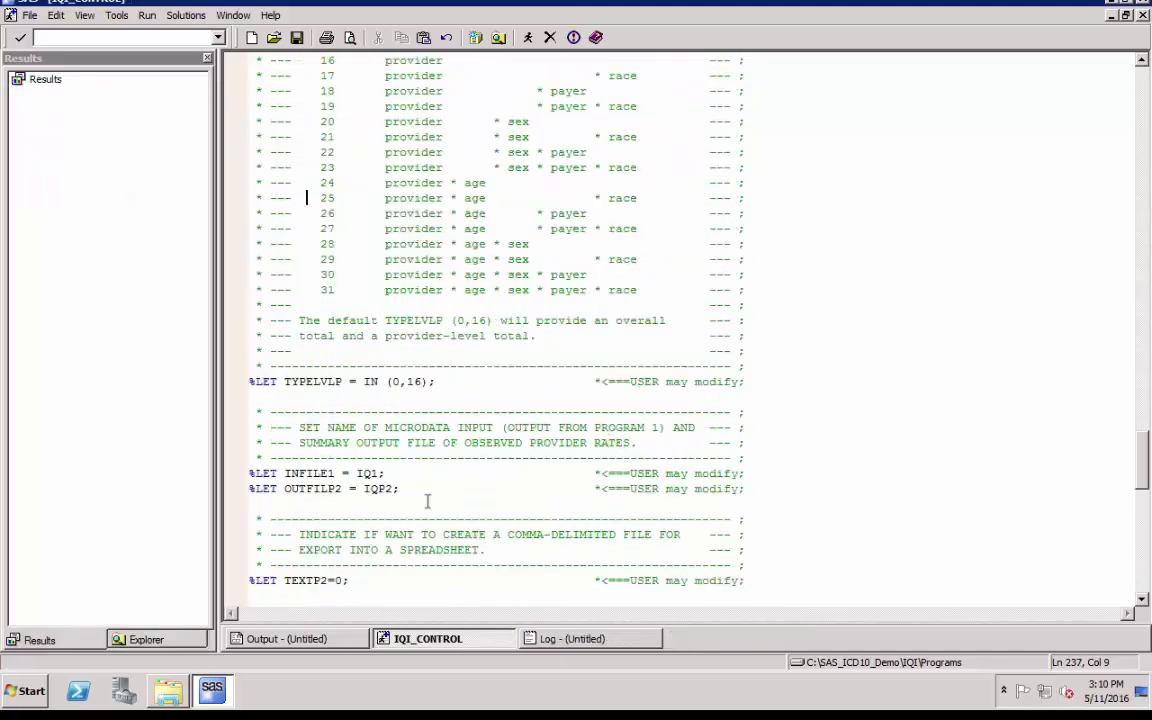
drag(427, 499, 386, 458)
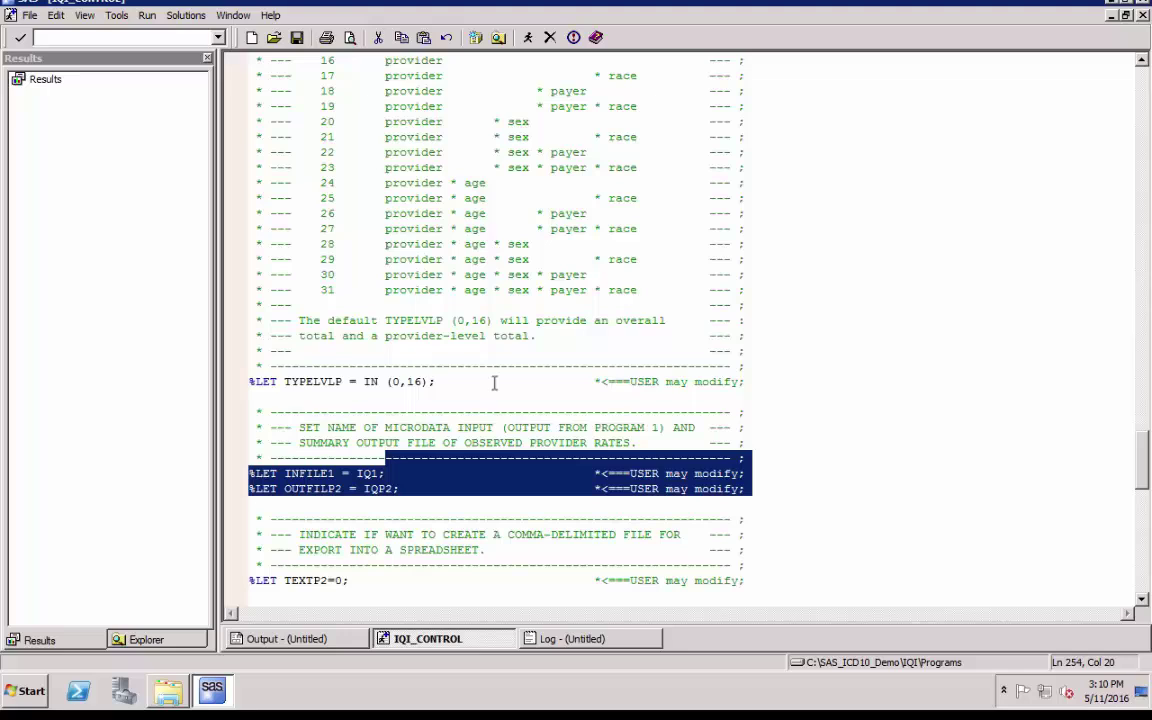
click(493, 381)
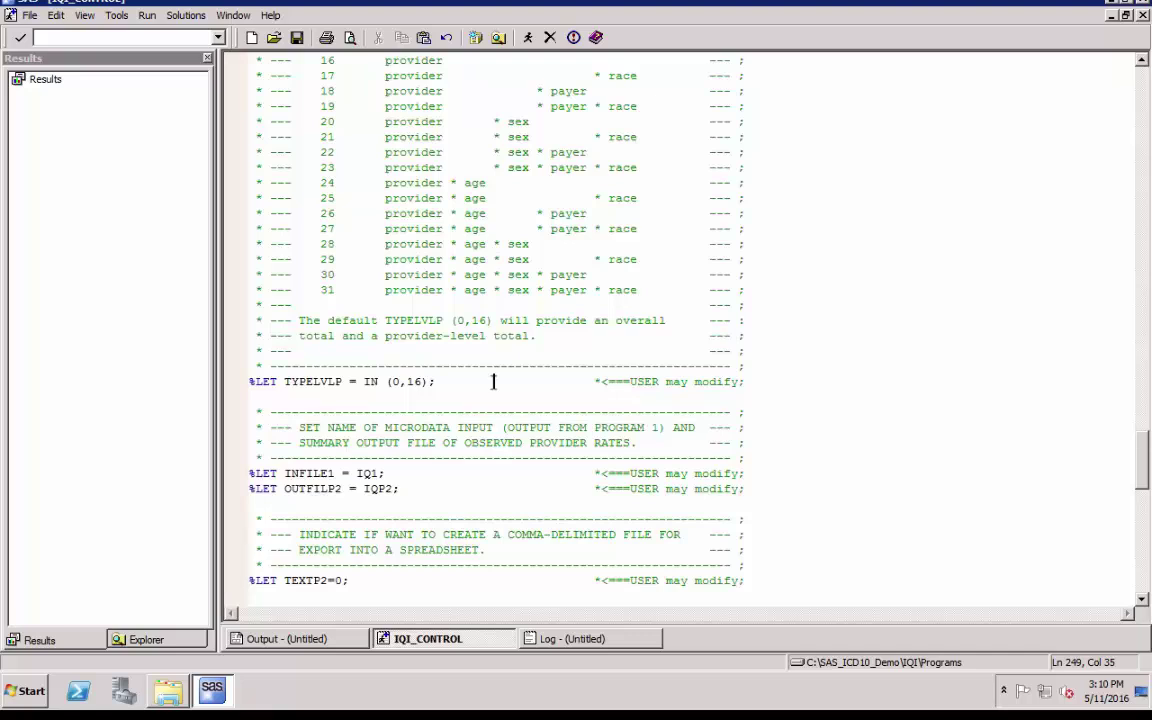
Save and submit IQI_CONTROL, then review the run's log.
click(296, 37)
click(528, 38)
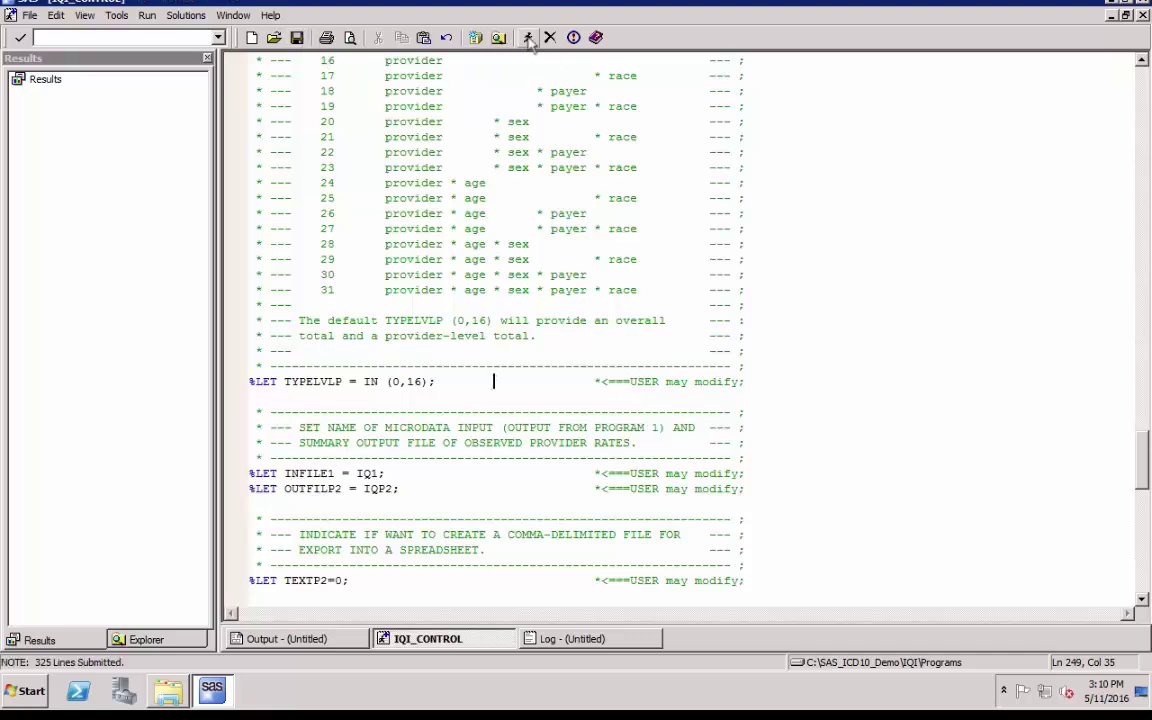
click(585, 639)
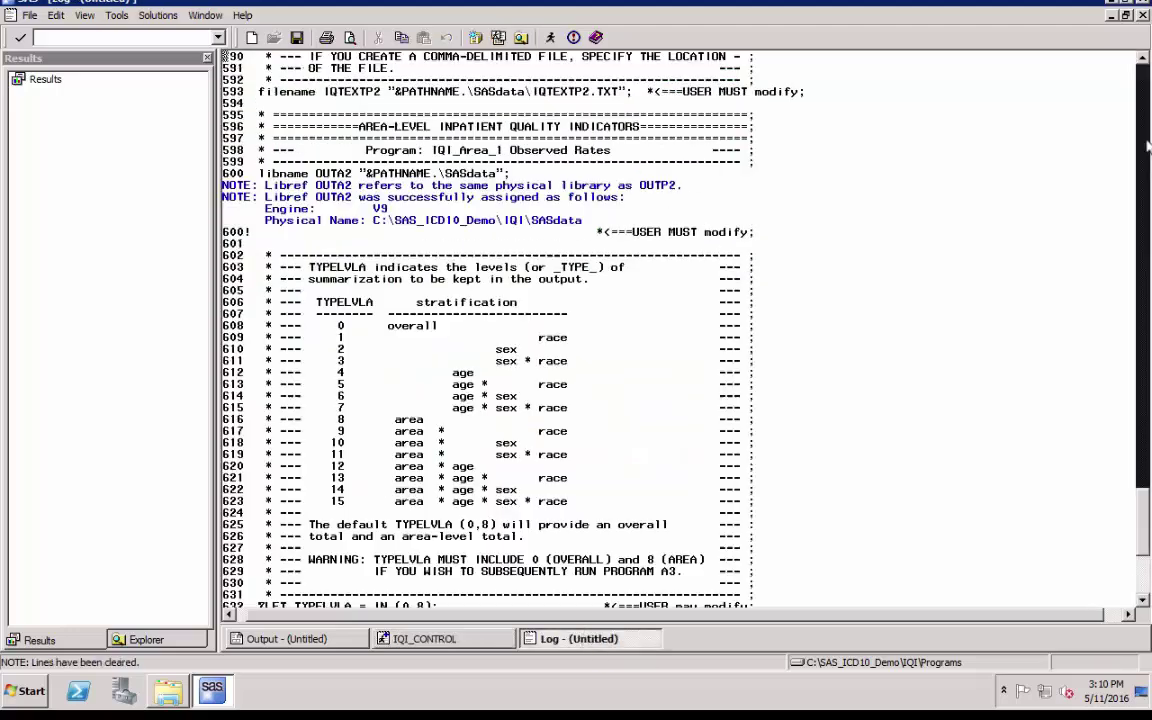
scroll(1148, 146, up, 20)
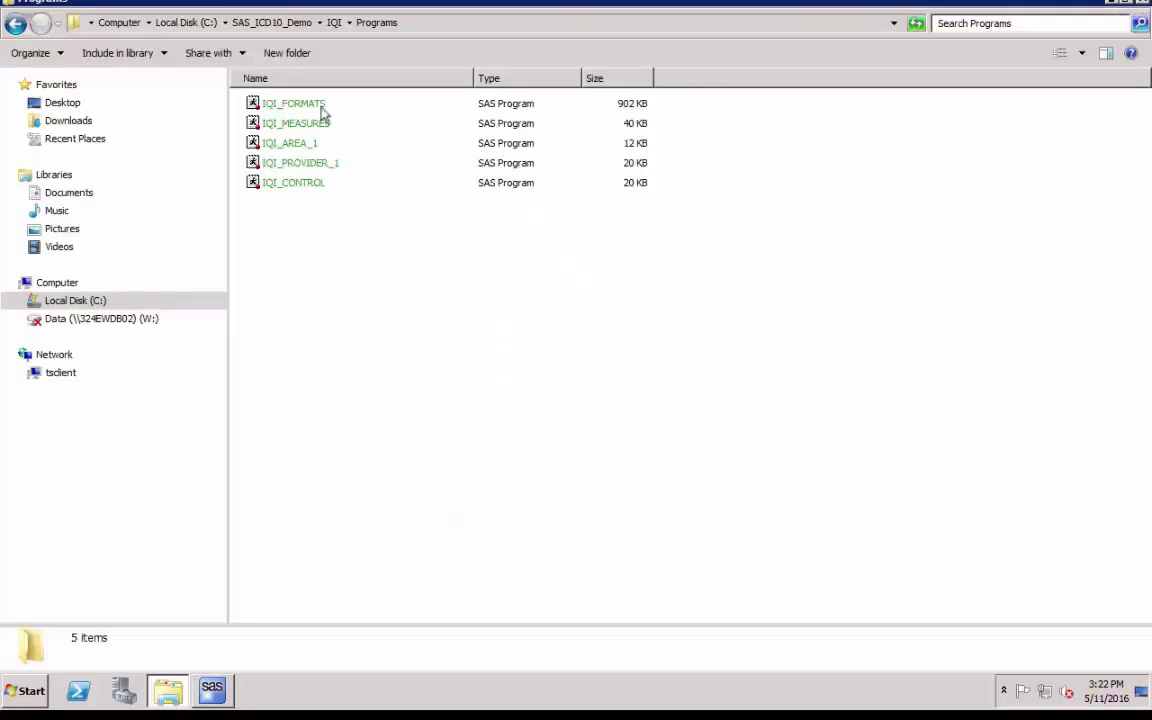
Open IQI_FORMATS from the Programs folder in SAS.
click(321, 111)
double_click(321, 111)
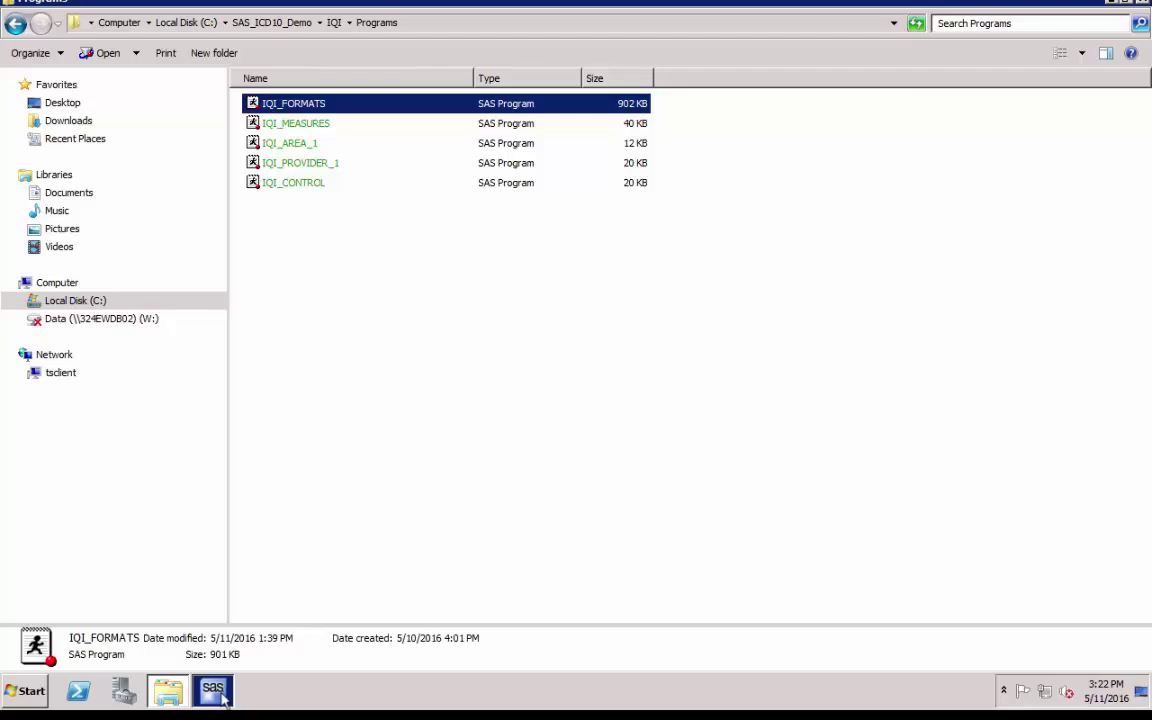
click(222, 696)
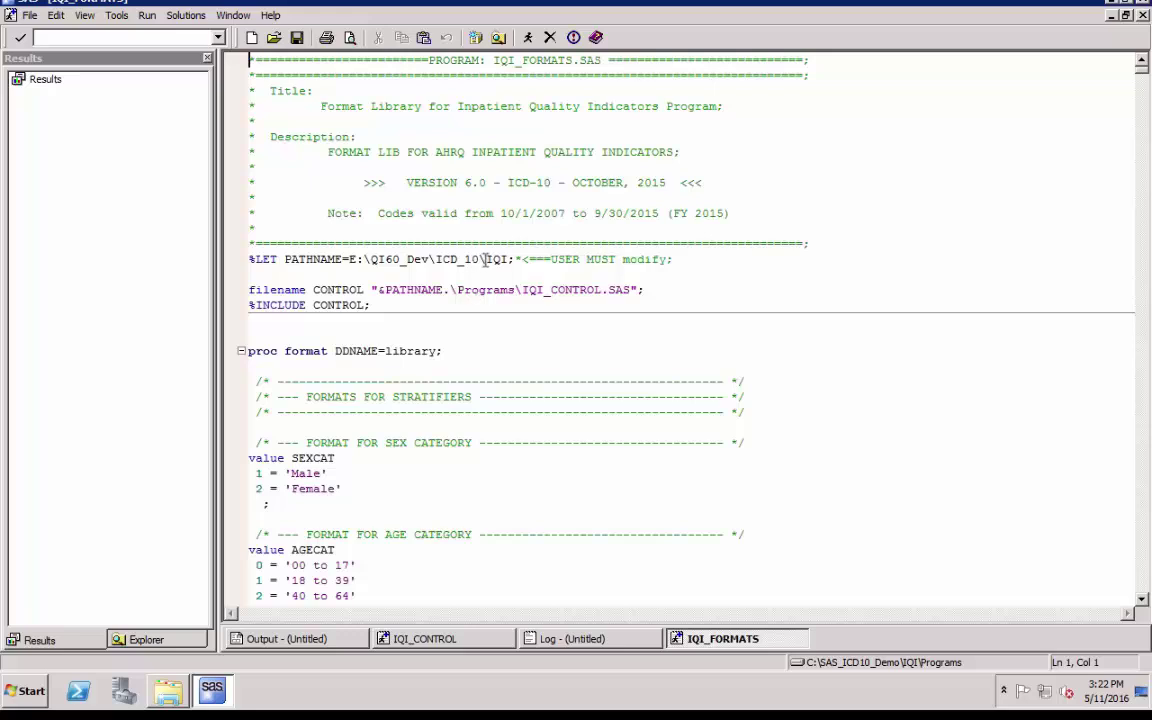
Set its PATHNAME to C:\SAS_ICD10_Demo\IQI, save it, and submit it.
drag(509, 259, 354, 263)
text(C:\SAS_ICD10_Demo\IQI)
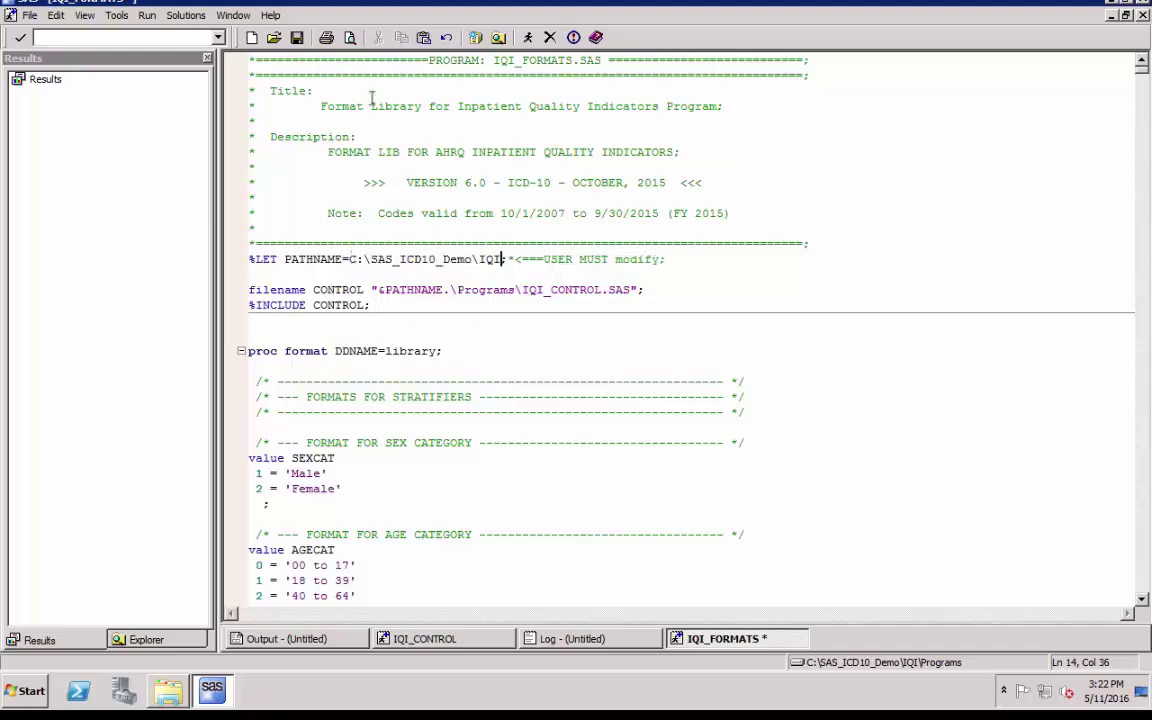
click(296, 37)
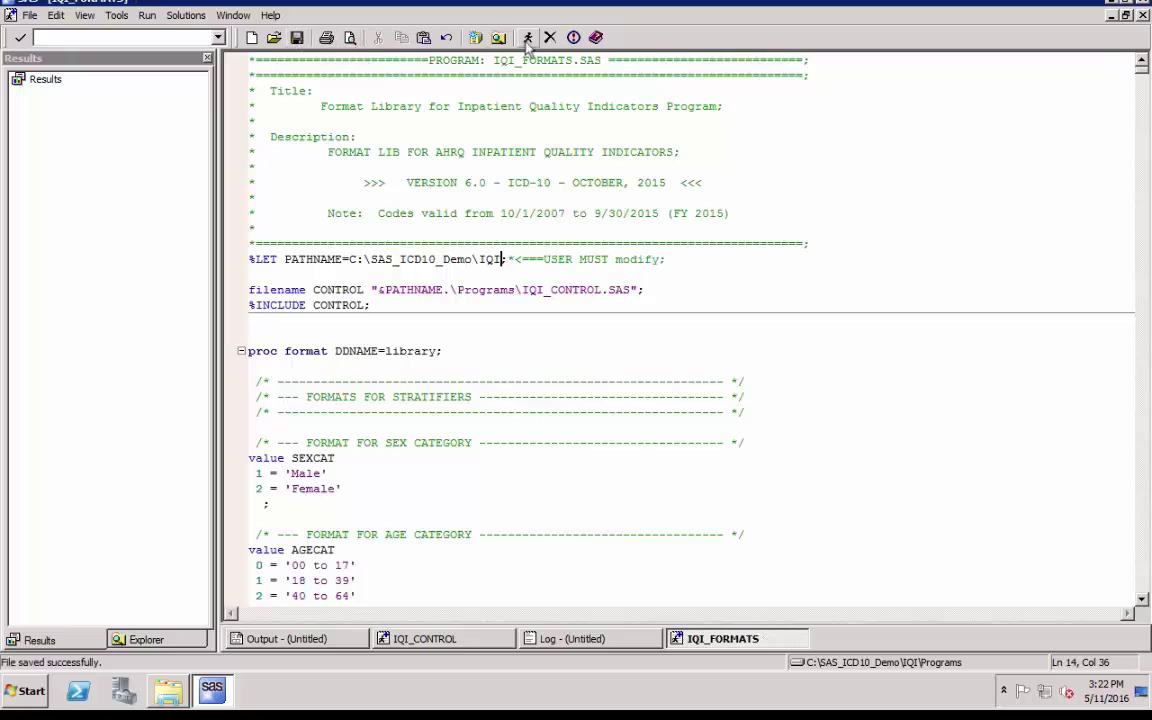
click(527, 37)
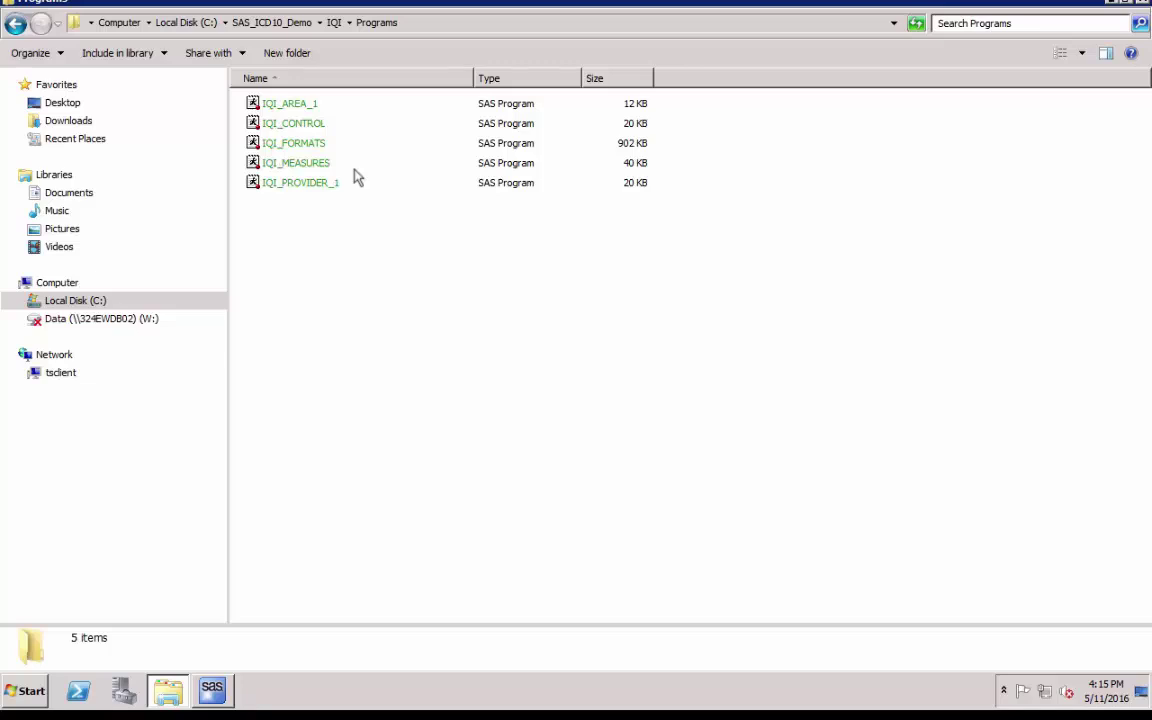
Open IQI_MEASURES, set PATHNAME to C:\SAS_ICD10_Demo\IQI, then save and run it.
double_click(323, 168)
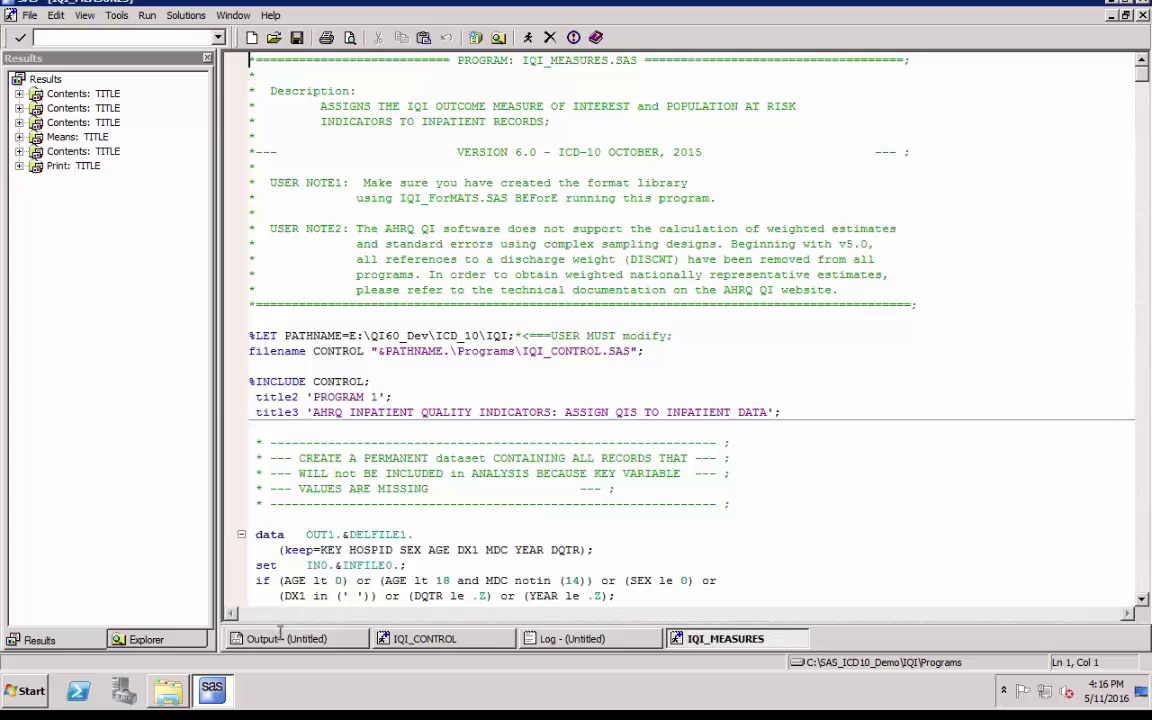
drag(508, 336, 350, 340)
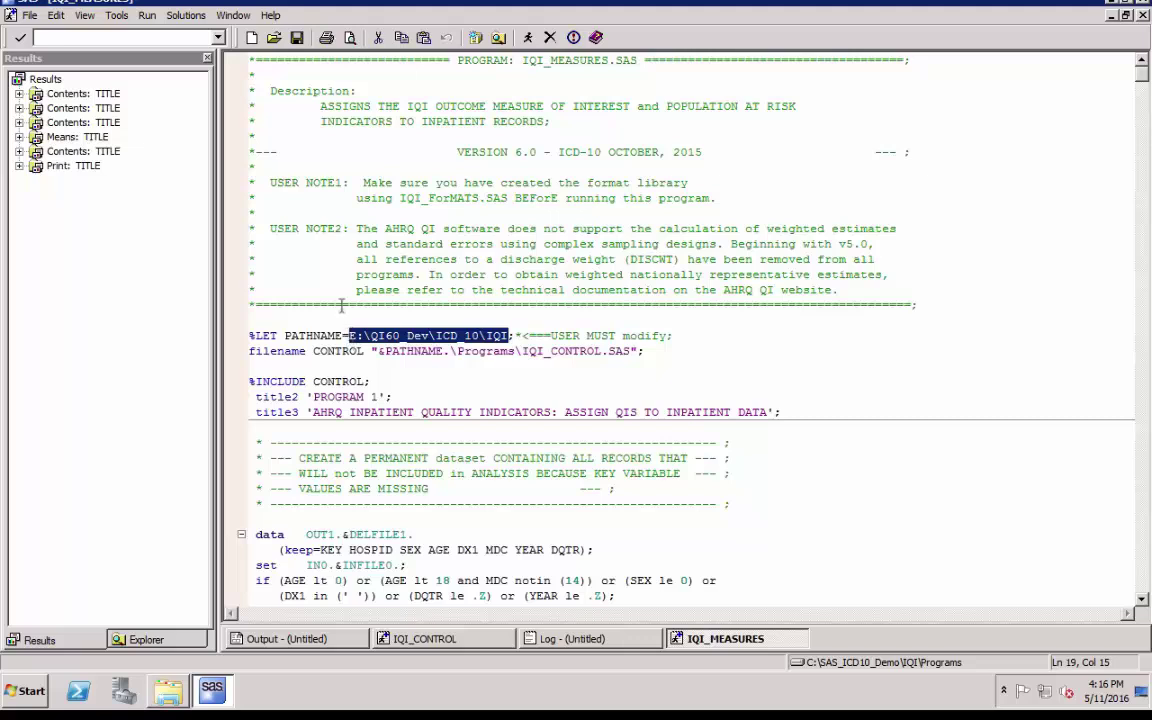
text(C:\SAS_ICD10_Demo\IQI)
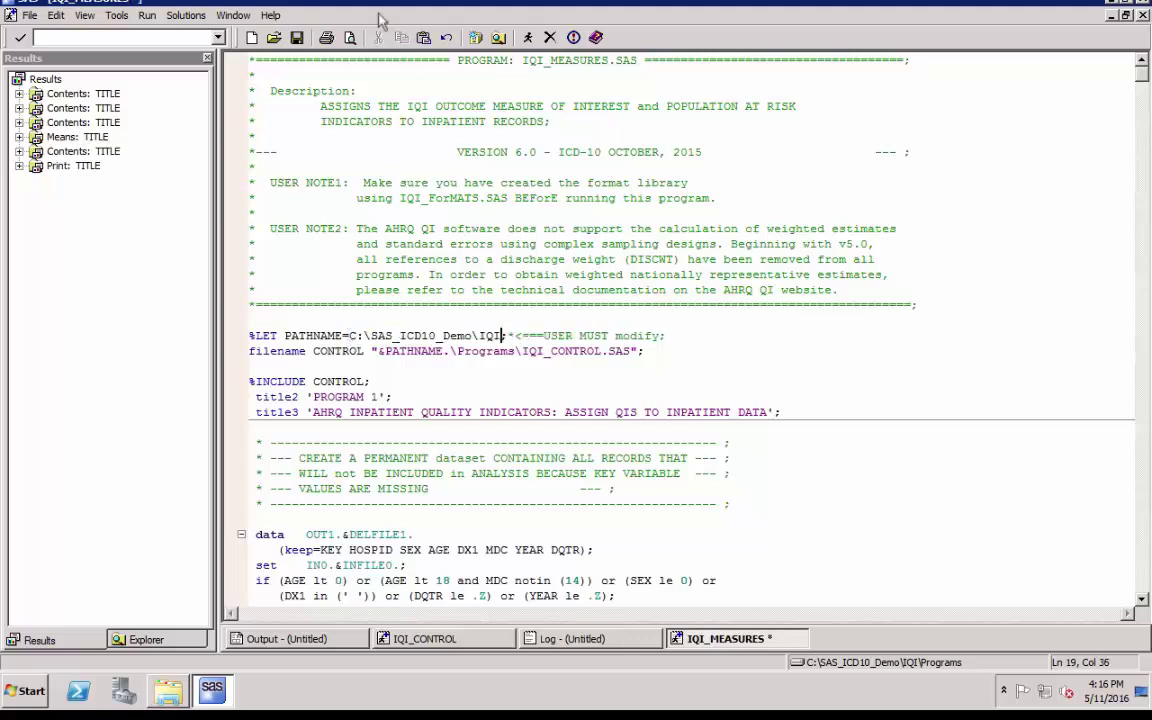
click(297, 38)
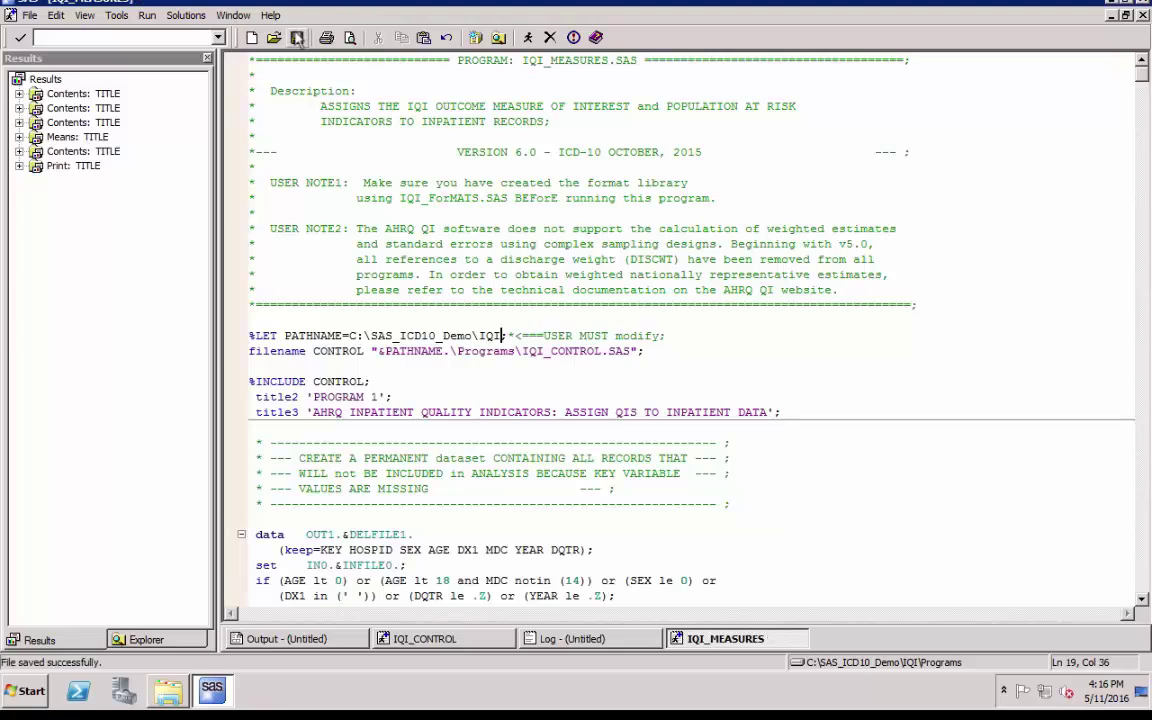
click(528, 37)
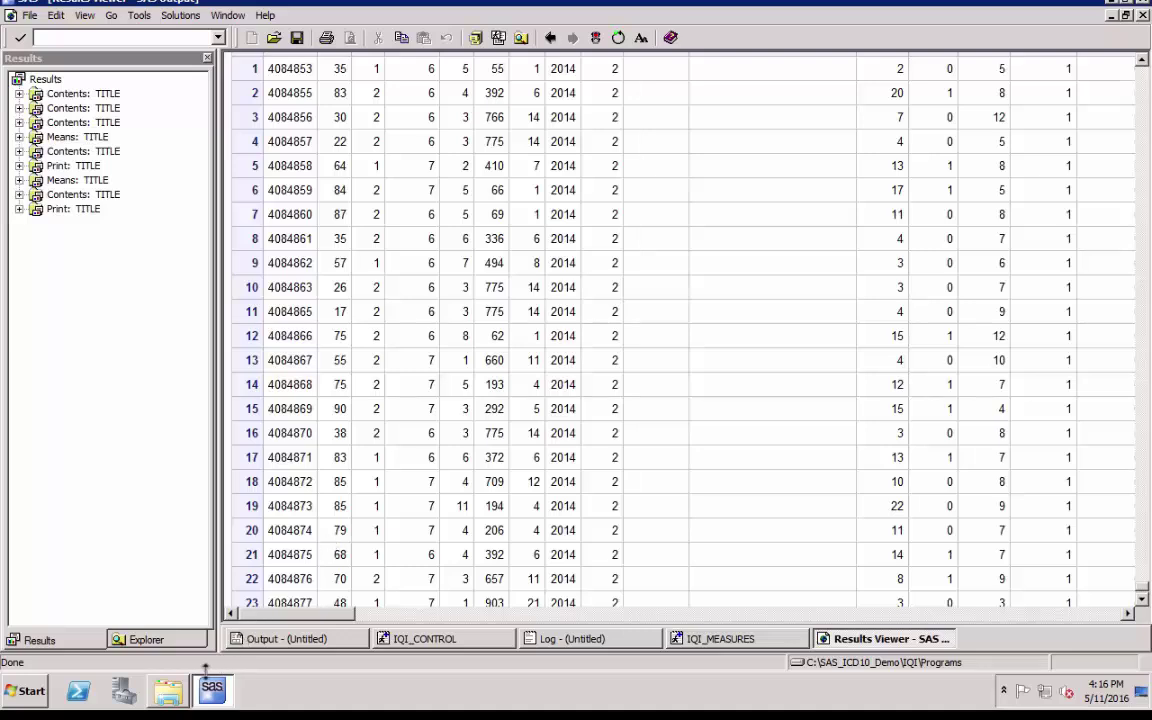
Open the iq1 data set from IQI\SASData in VIEWTABLE and scroll right through its columns.
click(168, 690)
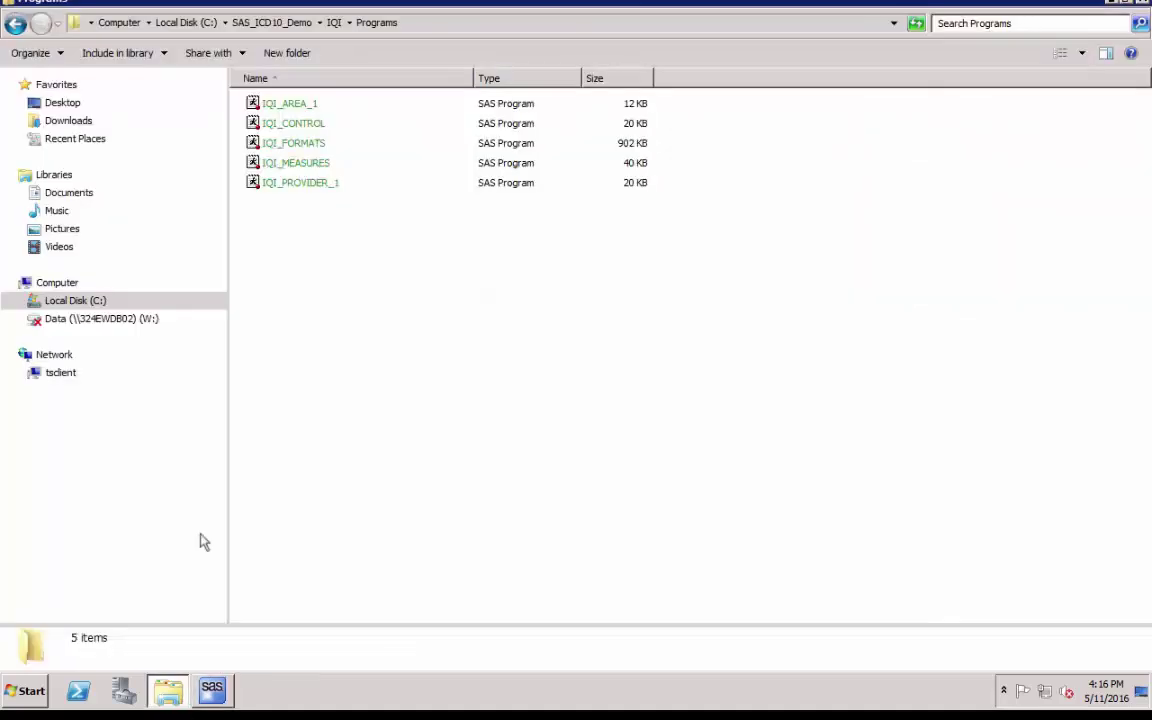
click(333, 22)
double_click(284, 104)
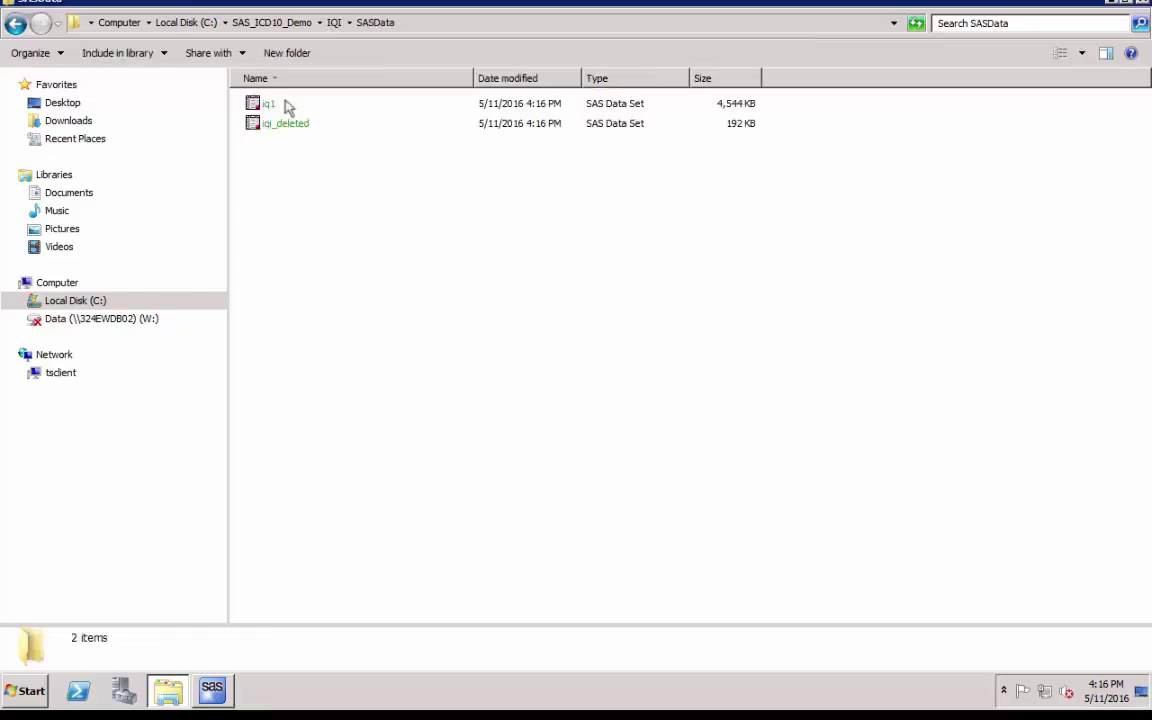
click(272, 107)
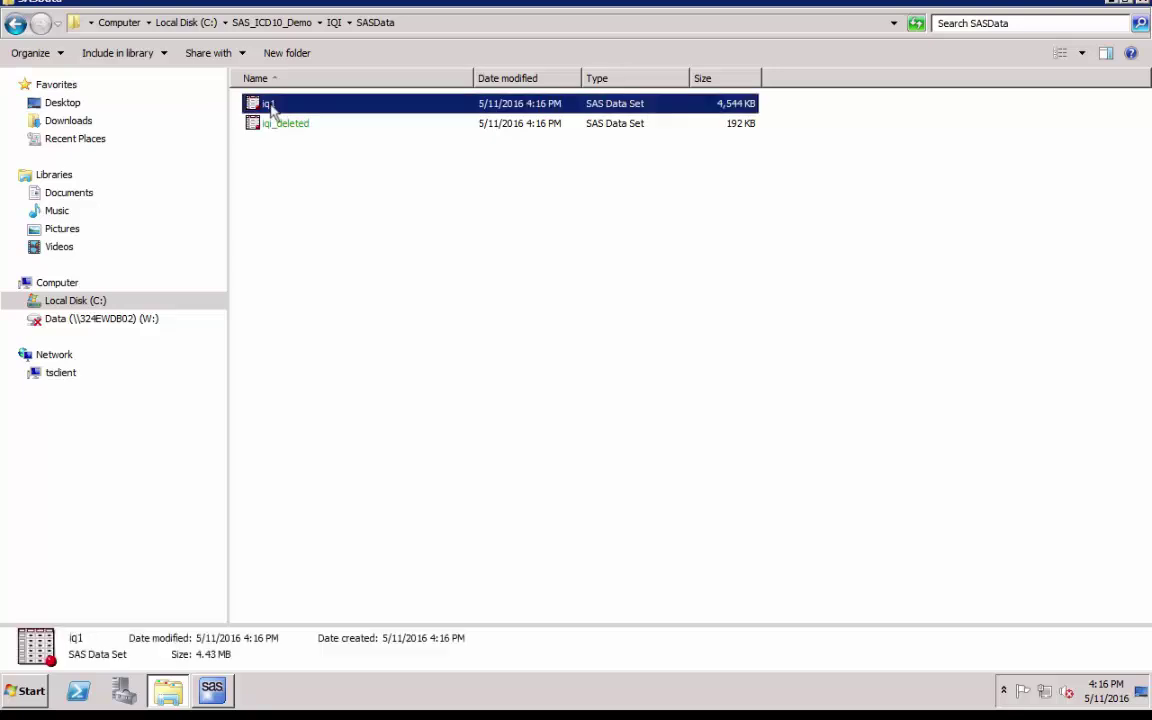
double_click(272, 107)
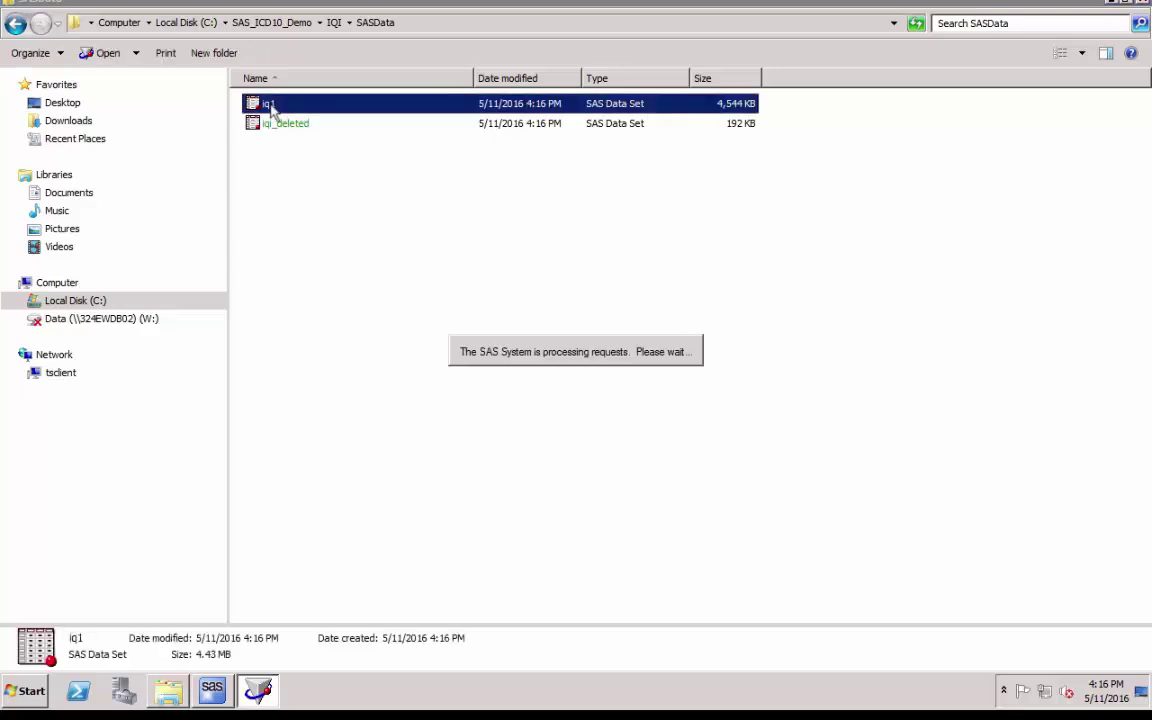
click(213, 690)
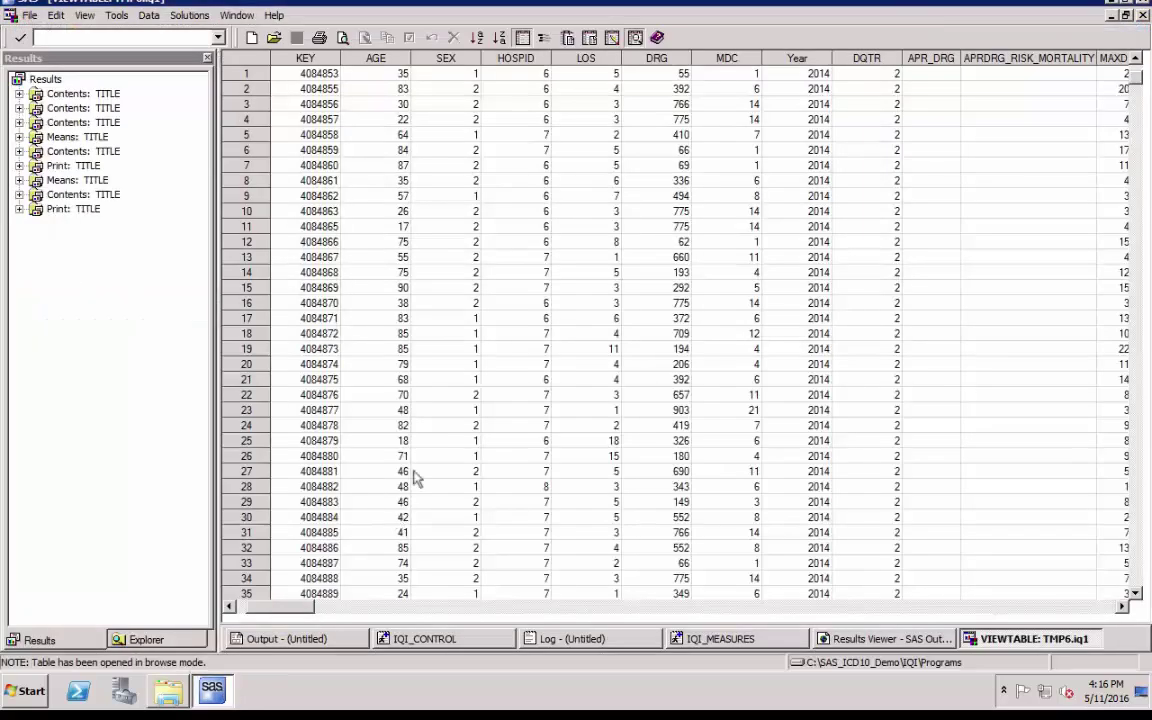
click(308, 607)
click(365, 609)
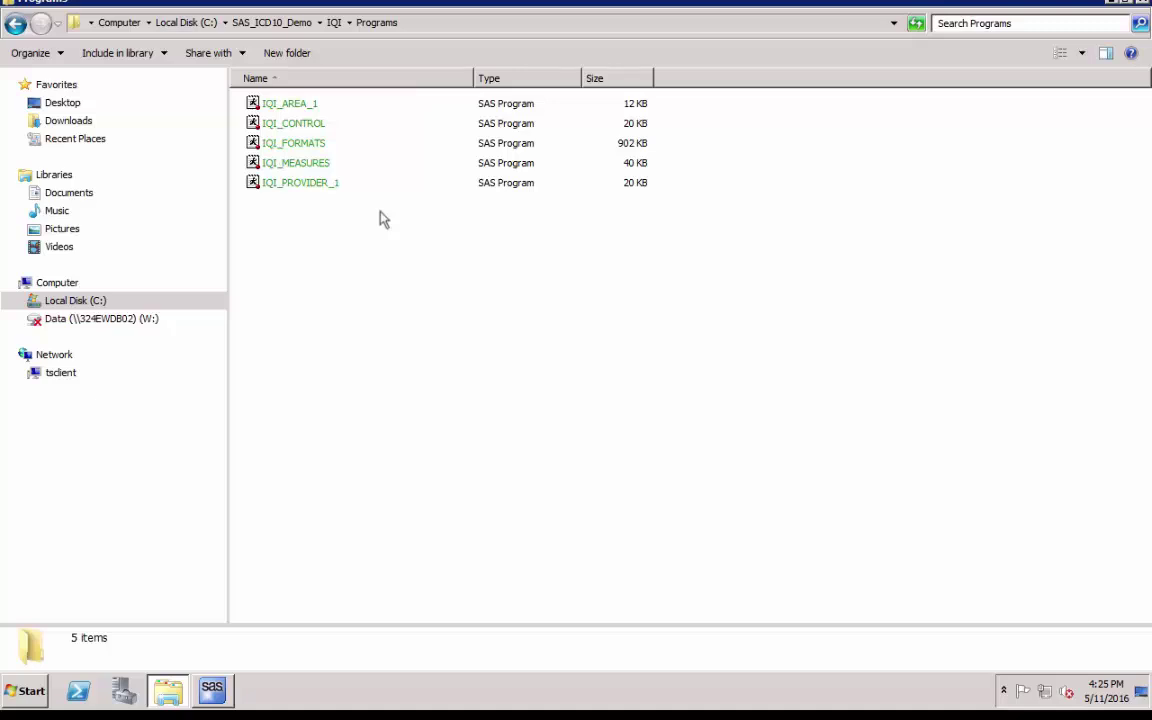
Change IQI_PROVIDER_1's path from E:\QI60_Dev\ICD_10\IQI to C:\SAS_ICD10_Demo\IQI, then save and submit it.
double_click(321, 186)
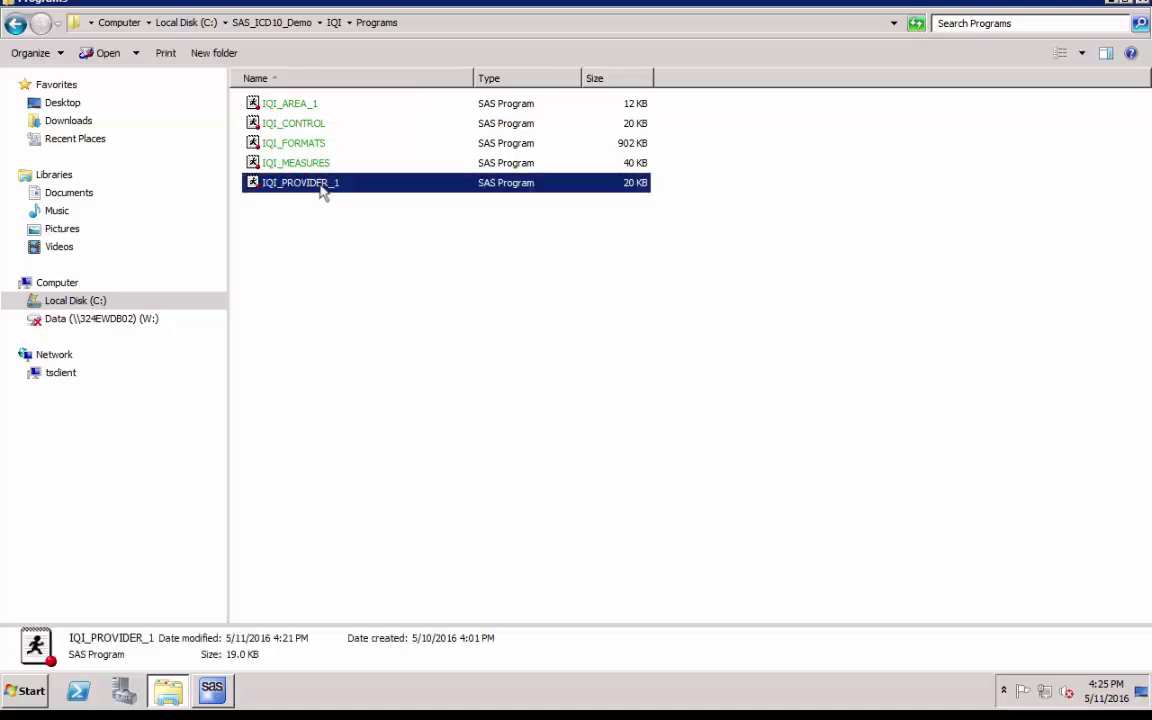
click(213, 690)
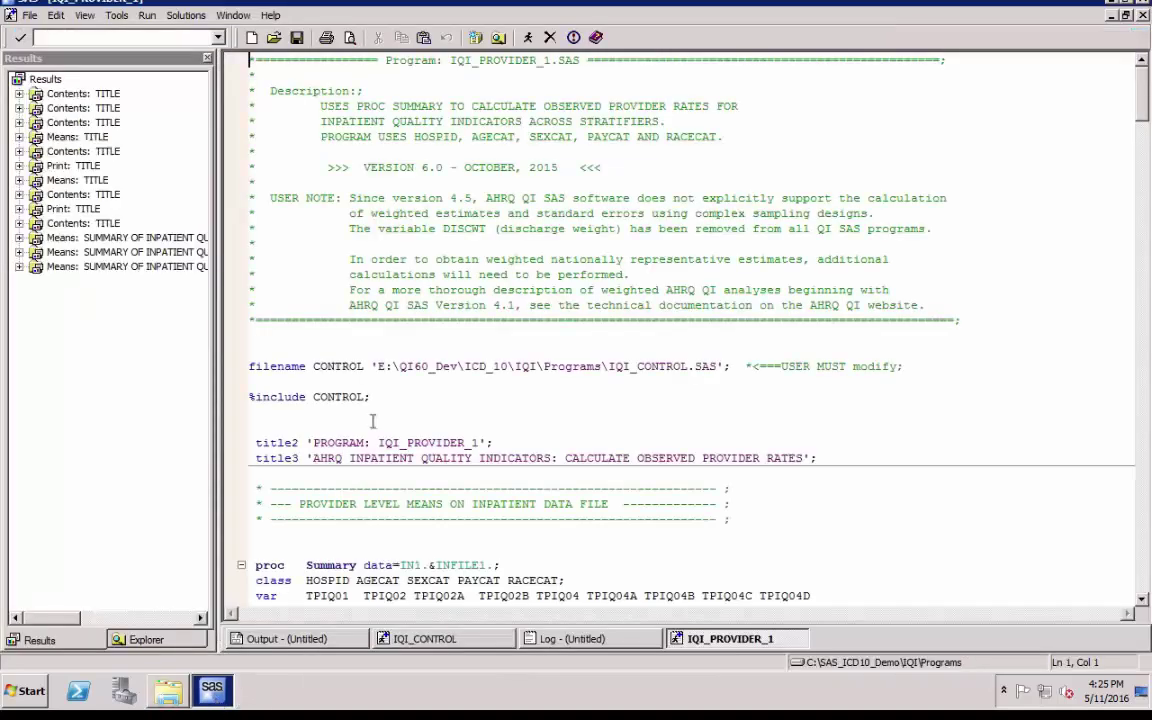
drag(378, 366, 540, 368)
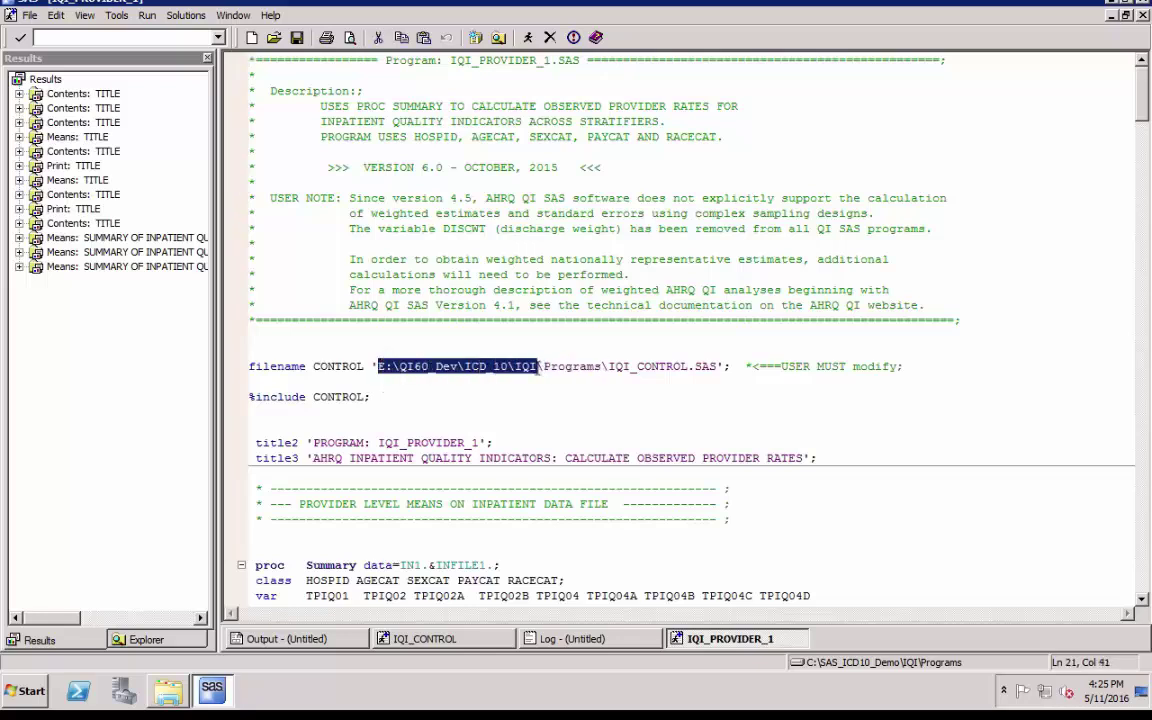
text(C:\SAS_ICD10_Demo\IQI)
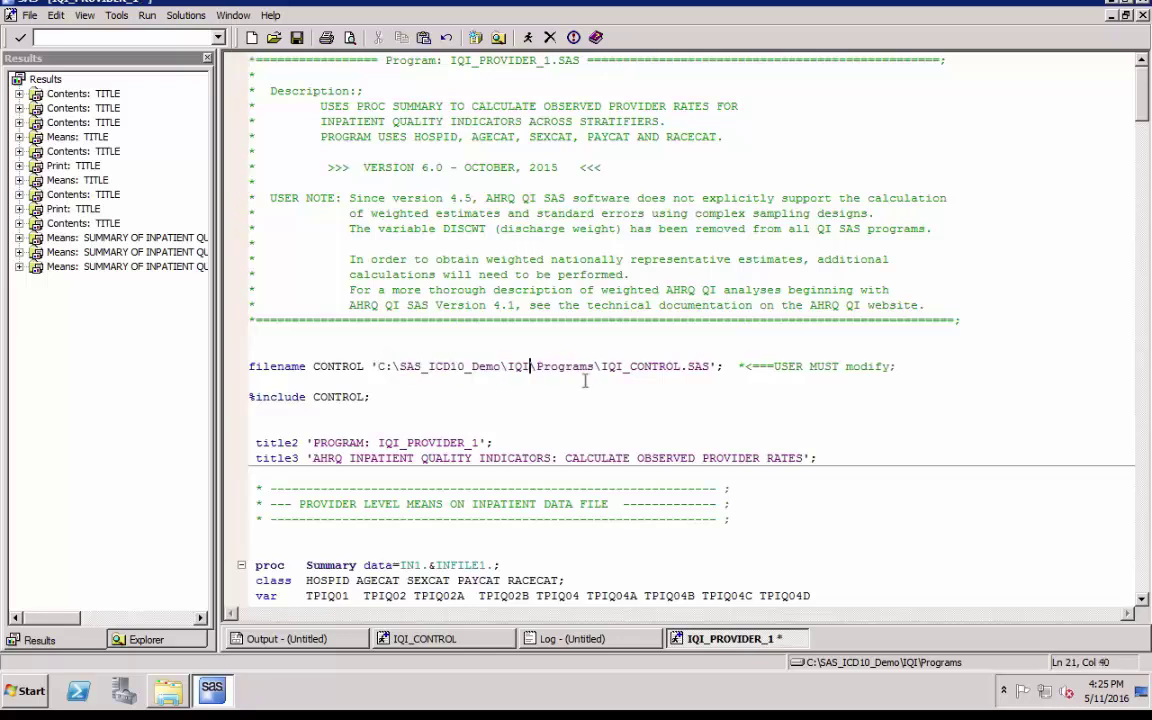
click(298, 39)
click(528, 38)
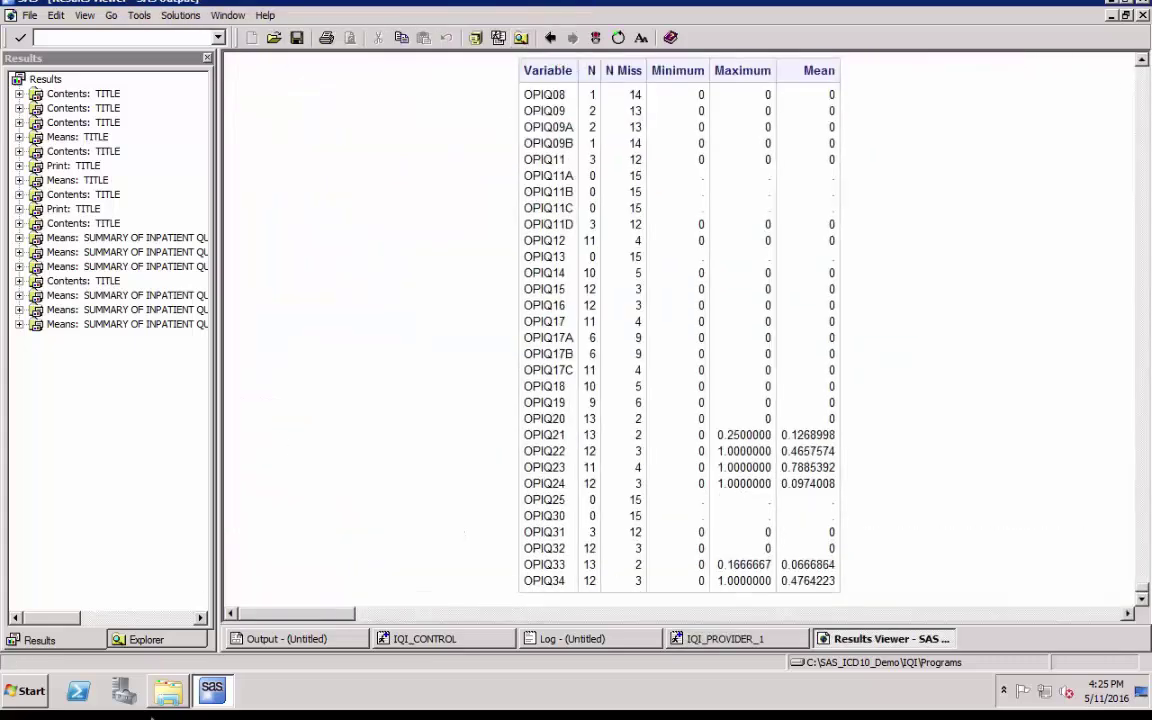
click(170, 693)
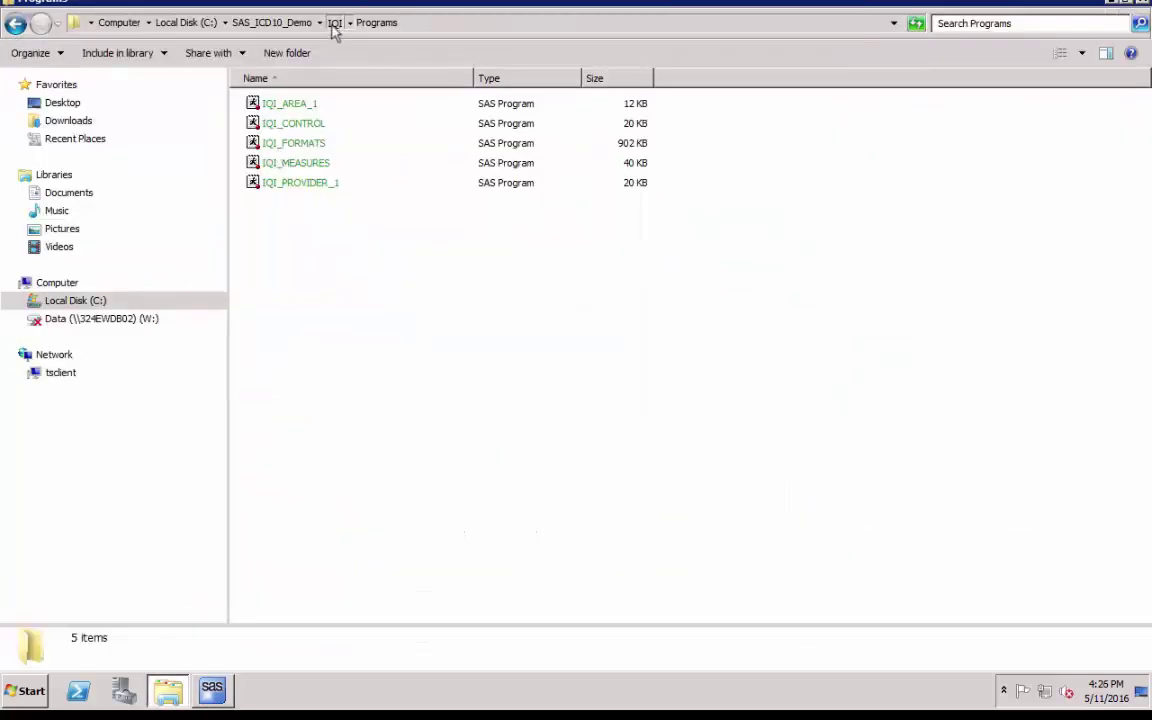
Open the iqp2 data set from IQI\SASData and review its HOSPID and IQI 01 columns.
click(333, 23)
double_click(289, 105)
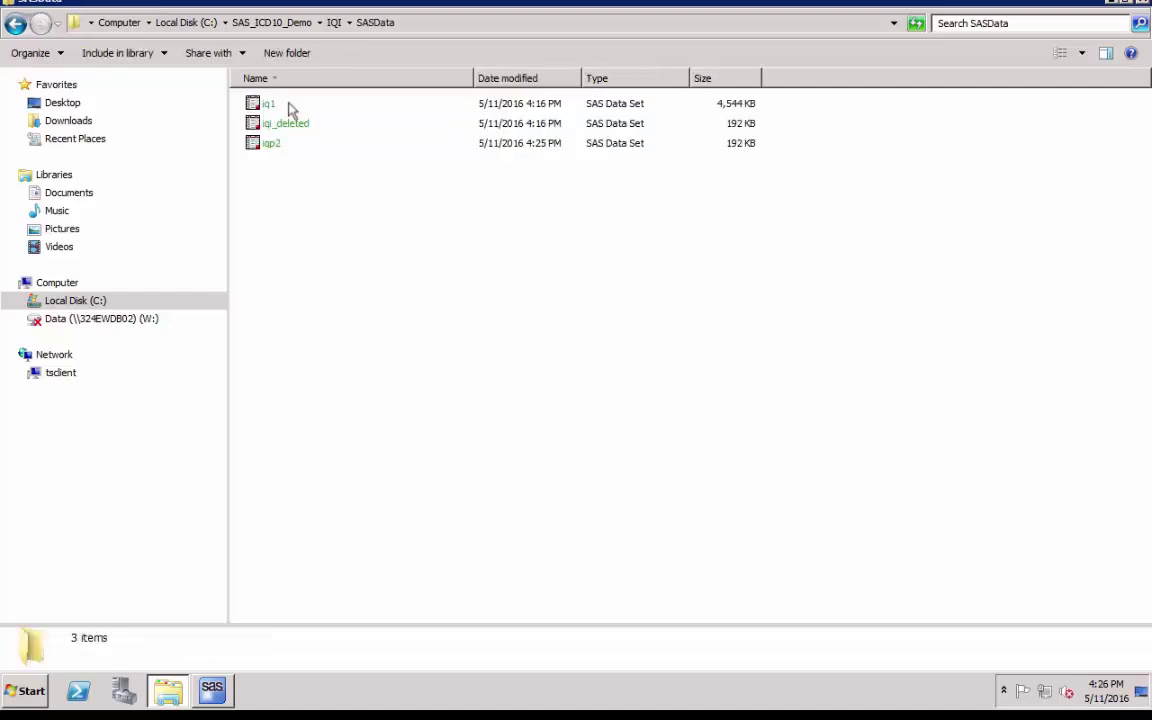
double_click(270, 145)
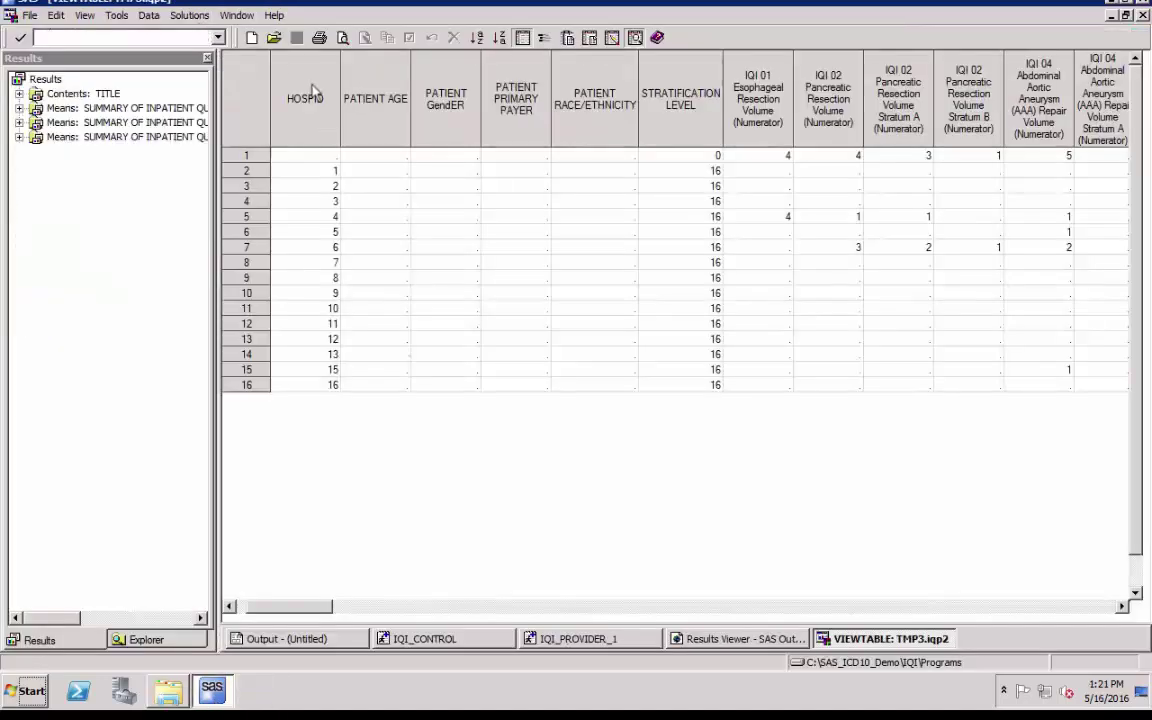
click(313, 90)
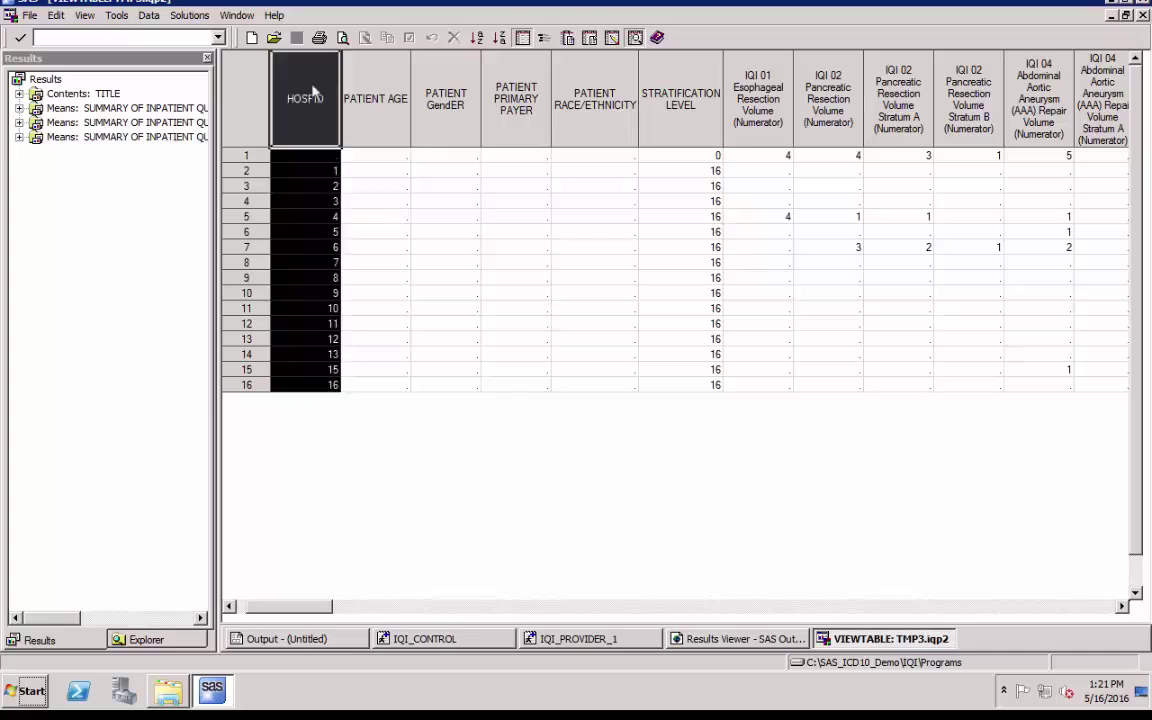
click(355, 437)
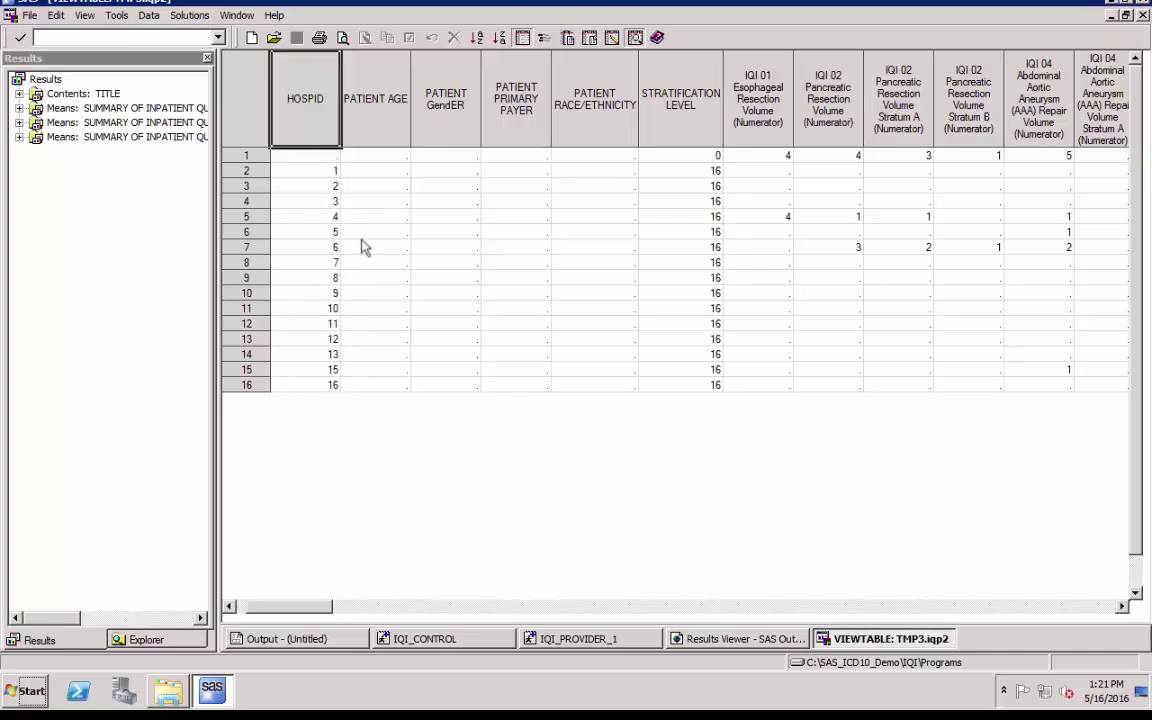
click(779, 108)
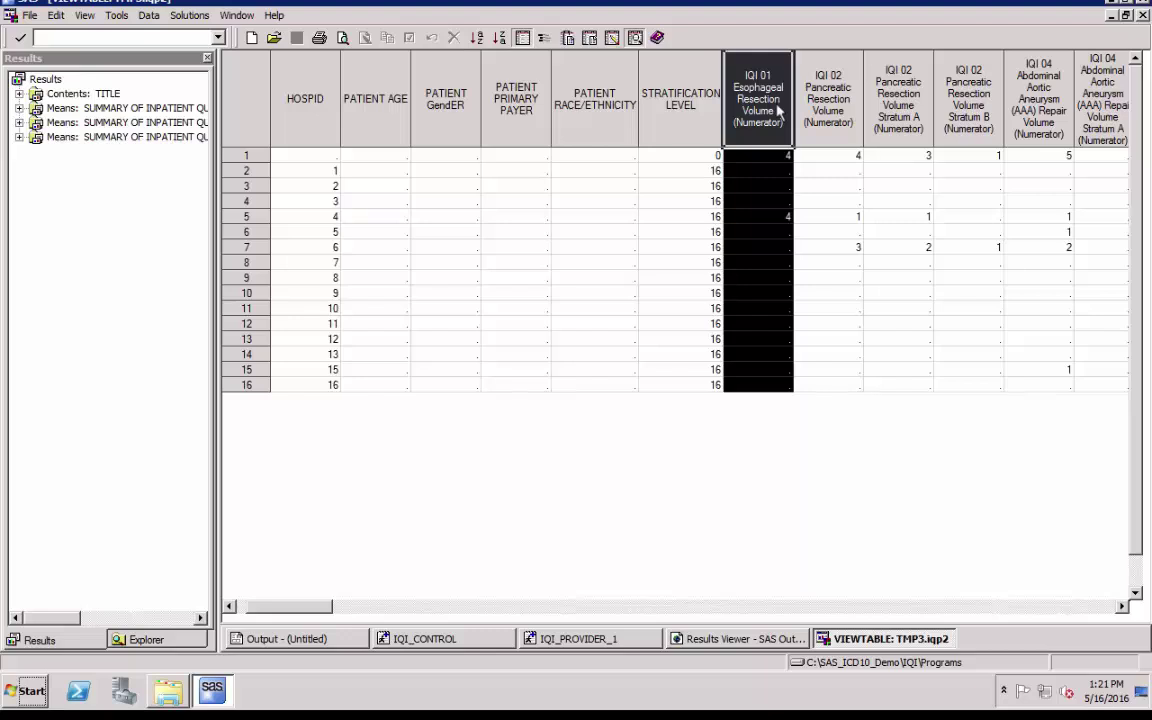
click(776, 231)
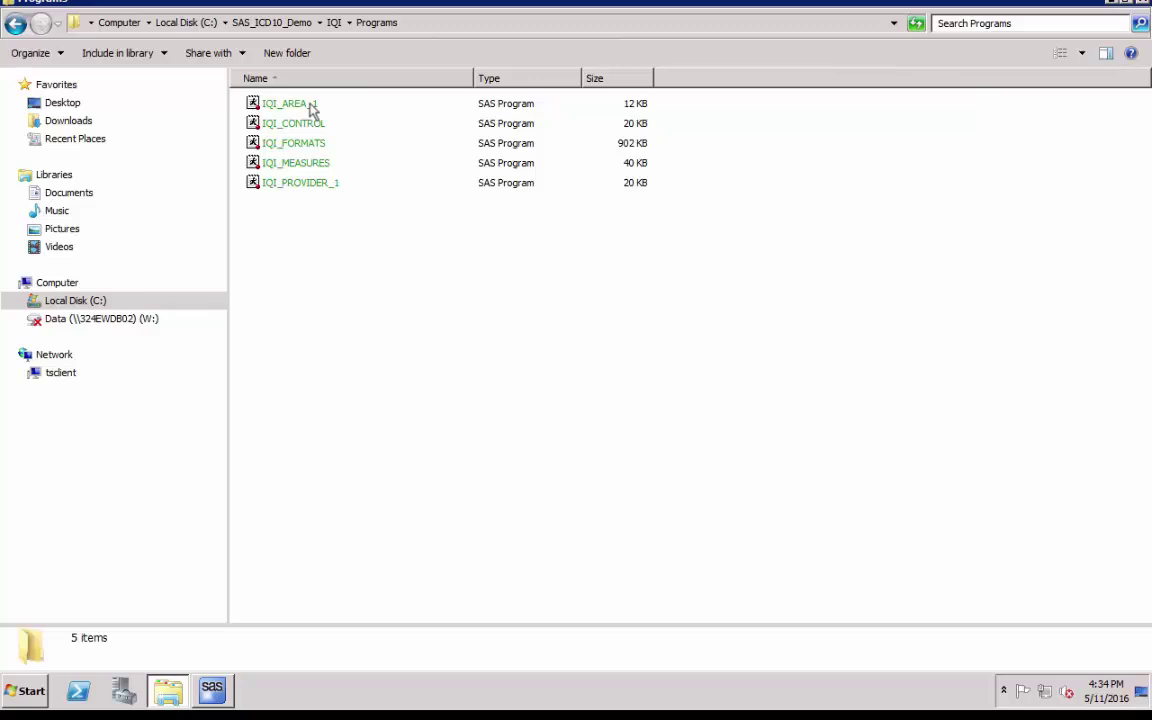
click(310, 105)
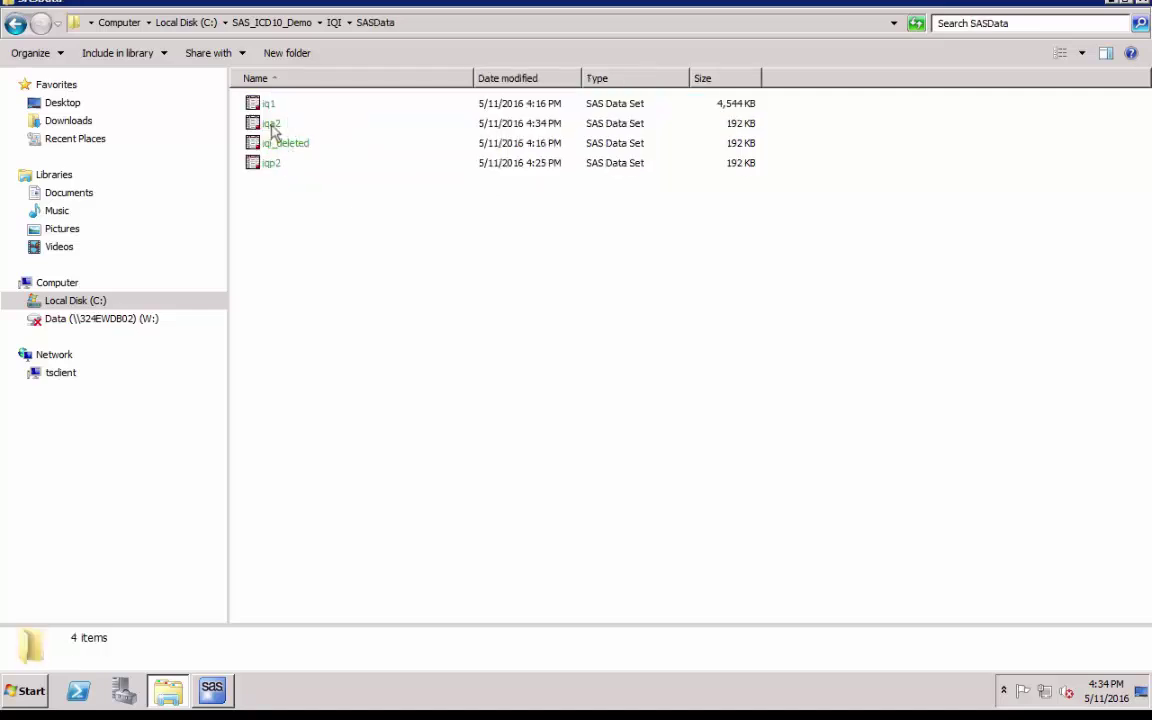
Select the iqa2 data set in the SASData folder.
click(272, 124)
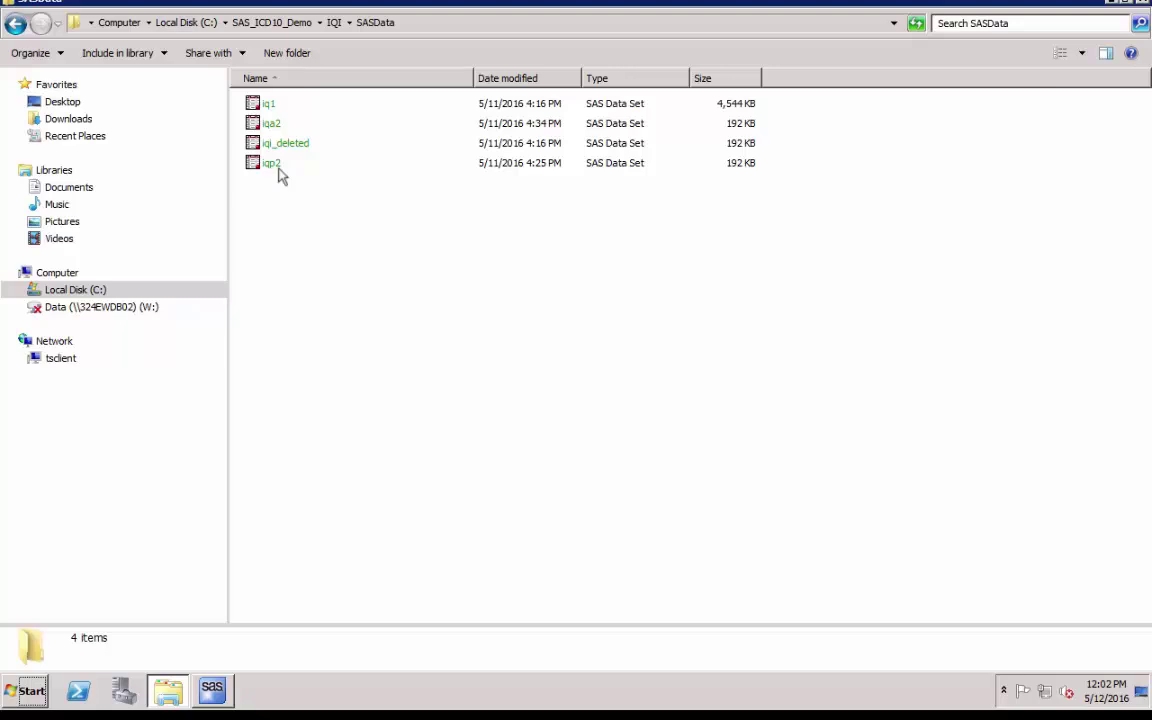
Open the iqp2 data set in a SAS table view and select the IQI 01 column.
click(278, 166)
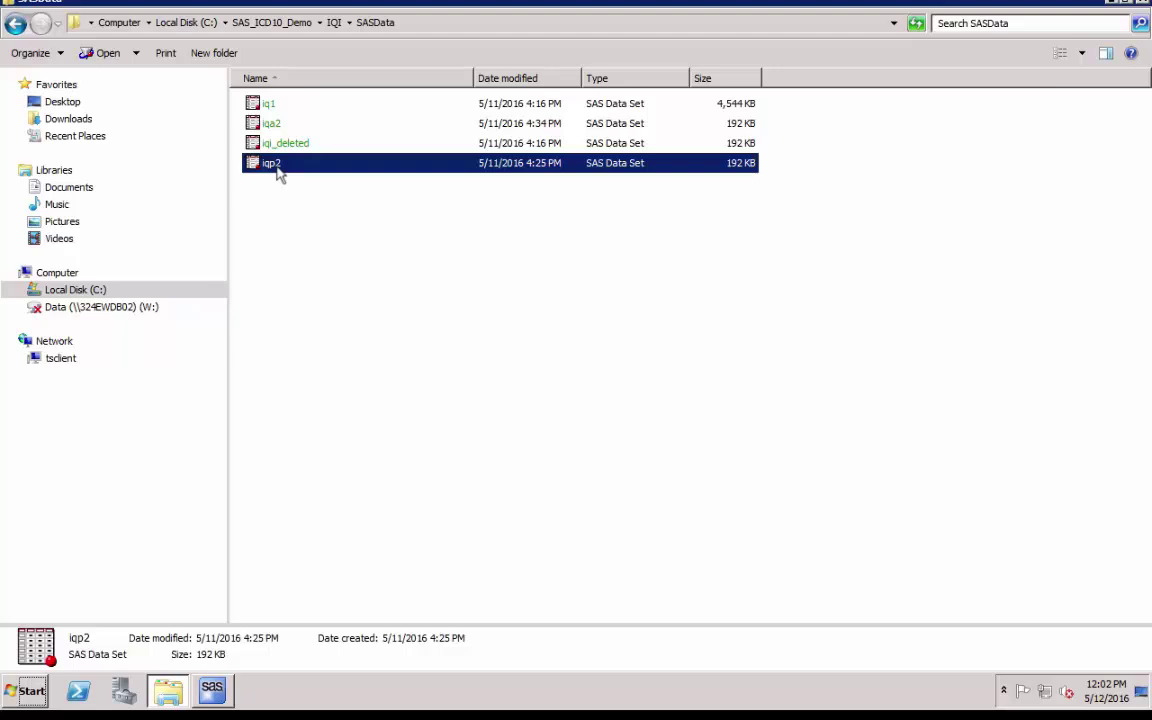
double_click(278, 170)
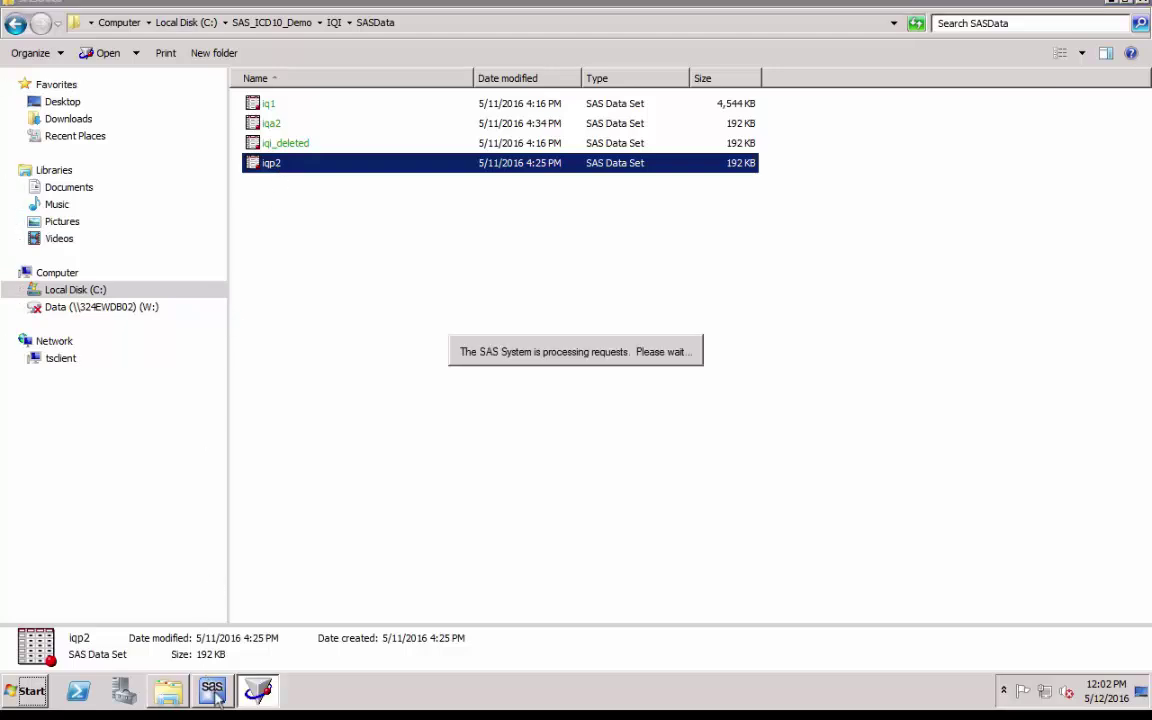
click(200, 652)
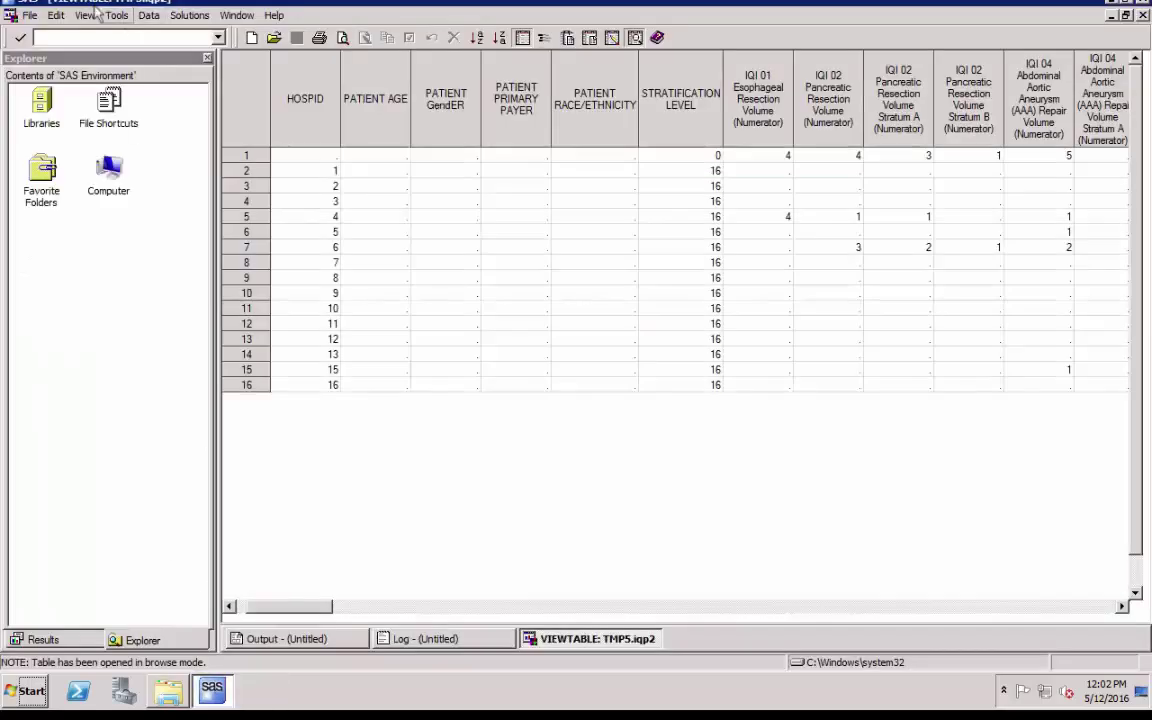
click(759, 95)
Switch the table headers to short column names, then back to descriptive column labels.
click(85, 16)
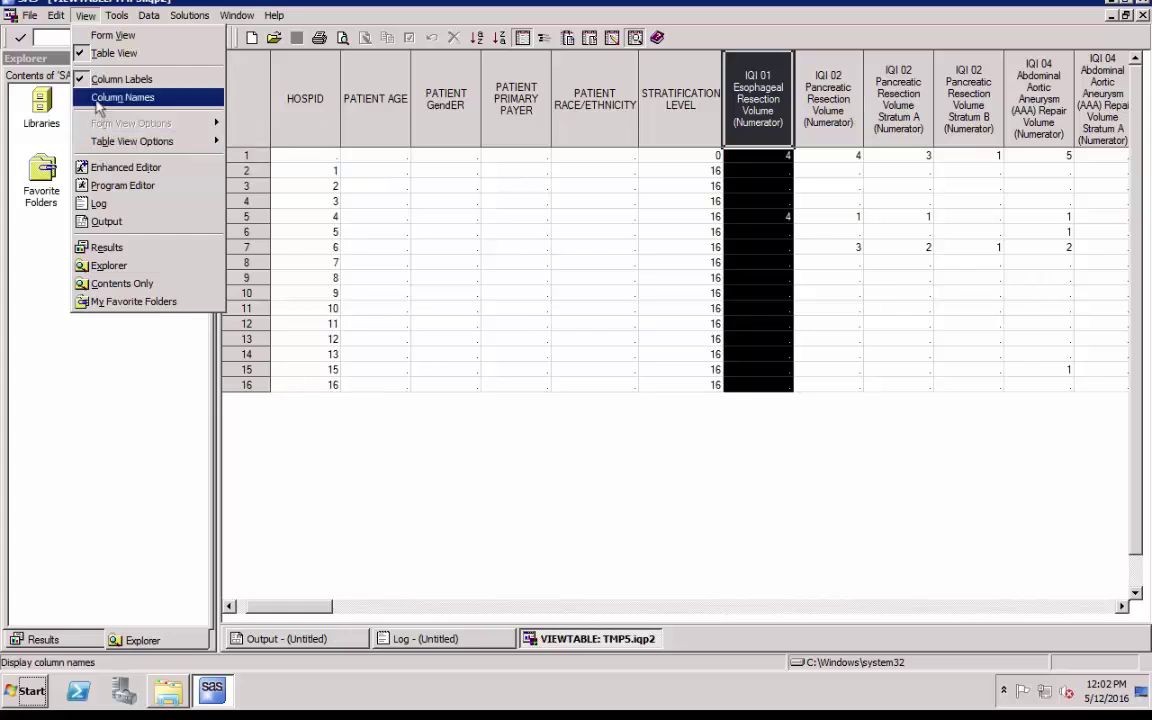
click(98, 104)
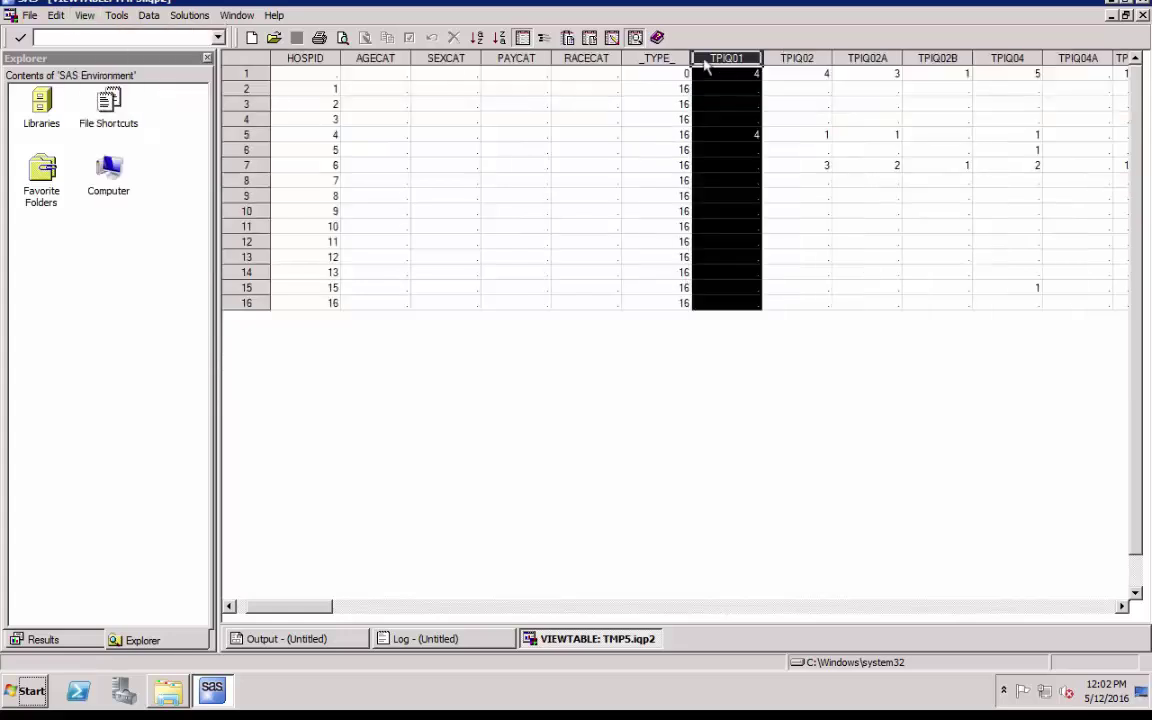
click(86, 17)
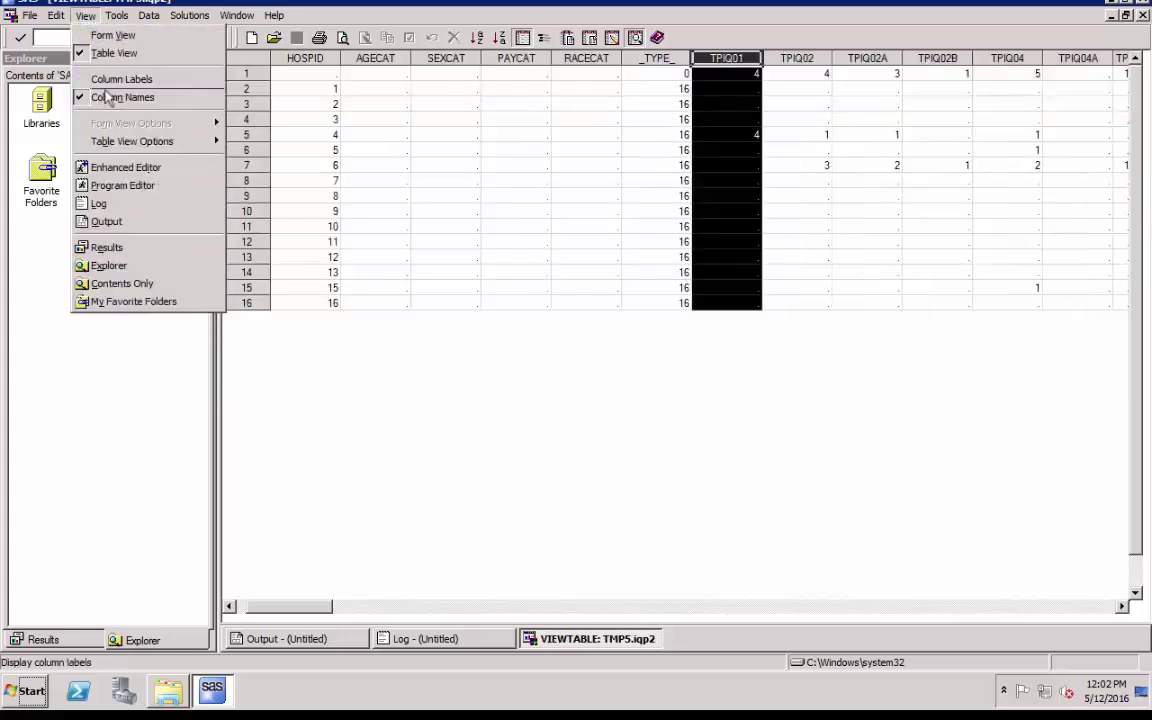
click(105, 79)
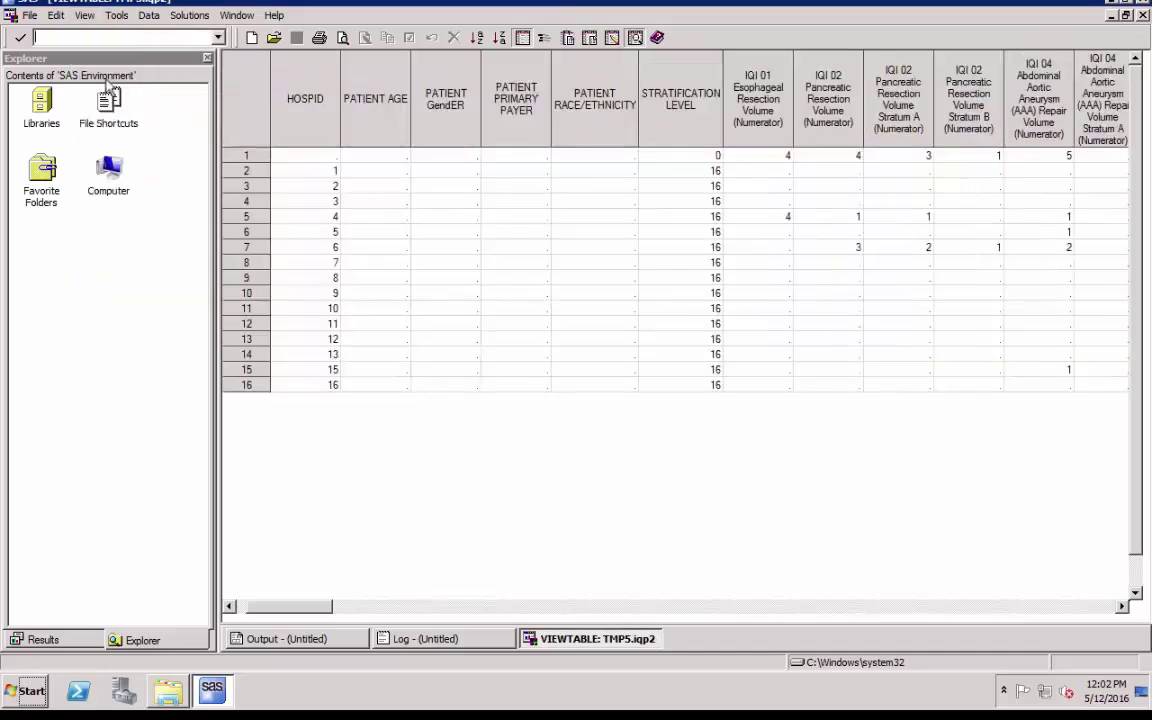
click(31, 16)
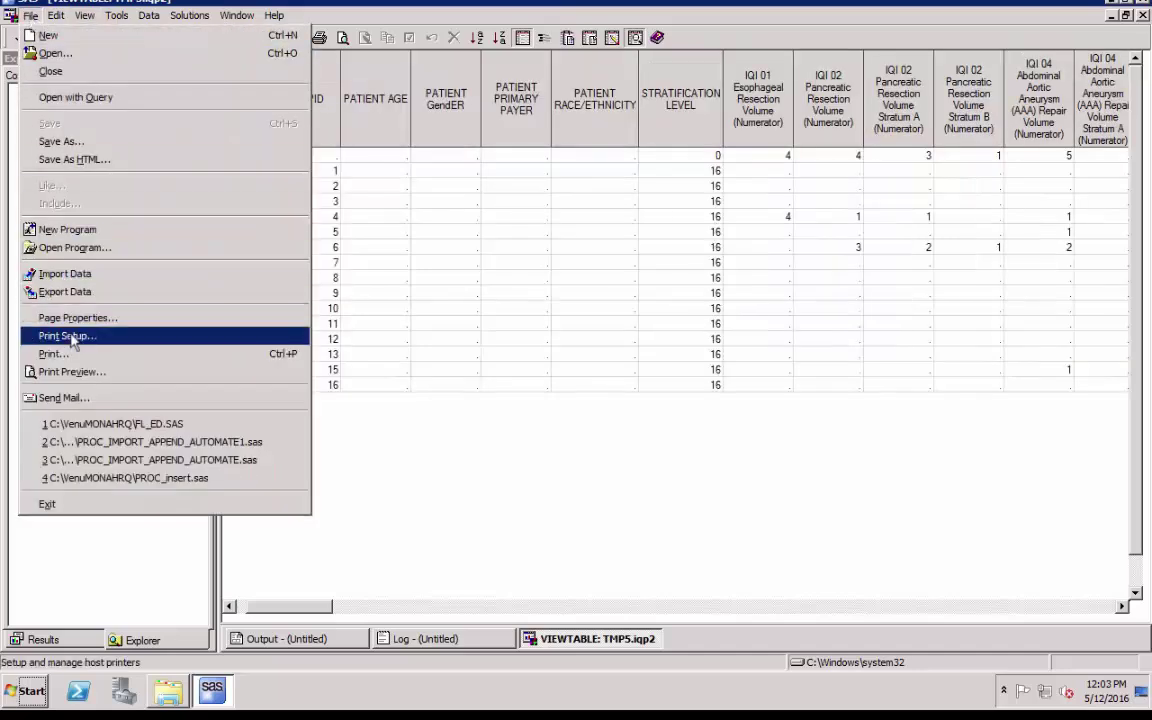
Export TMP5.IQP2 with labels as column names, as a Microsoft Excel 5 or 95 Workbook (*.xls).
click(64, 291)
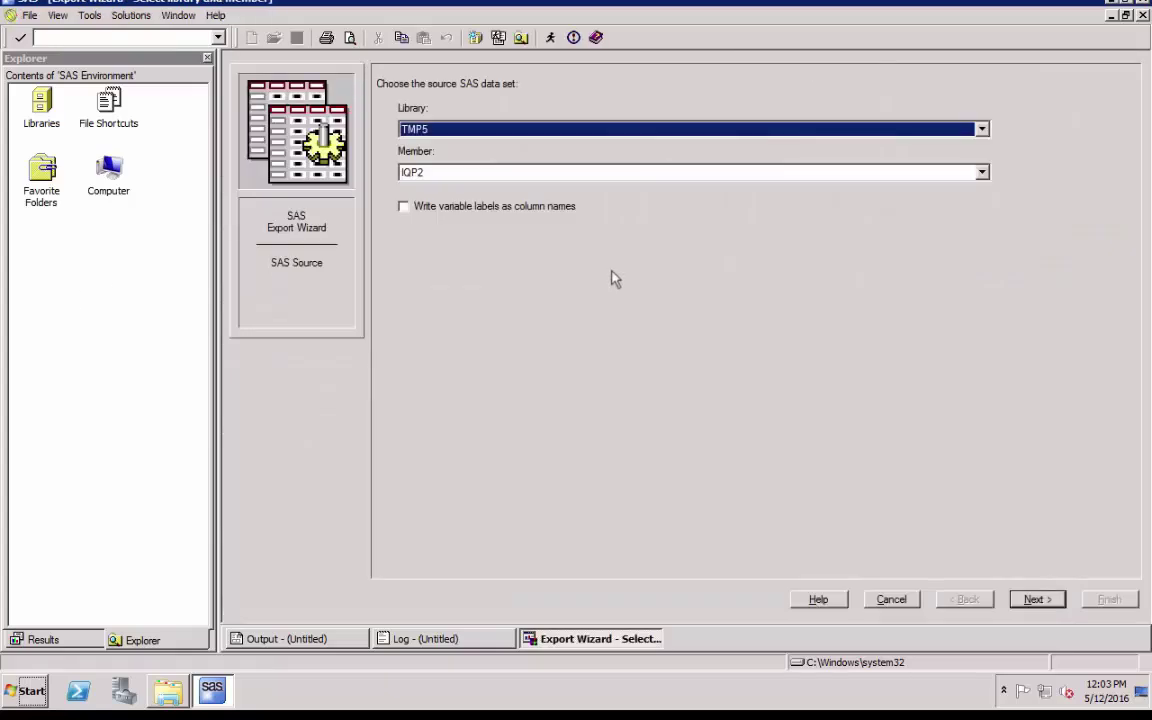
click(405, 208)
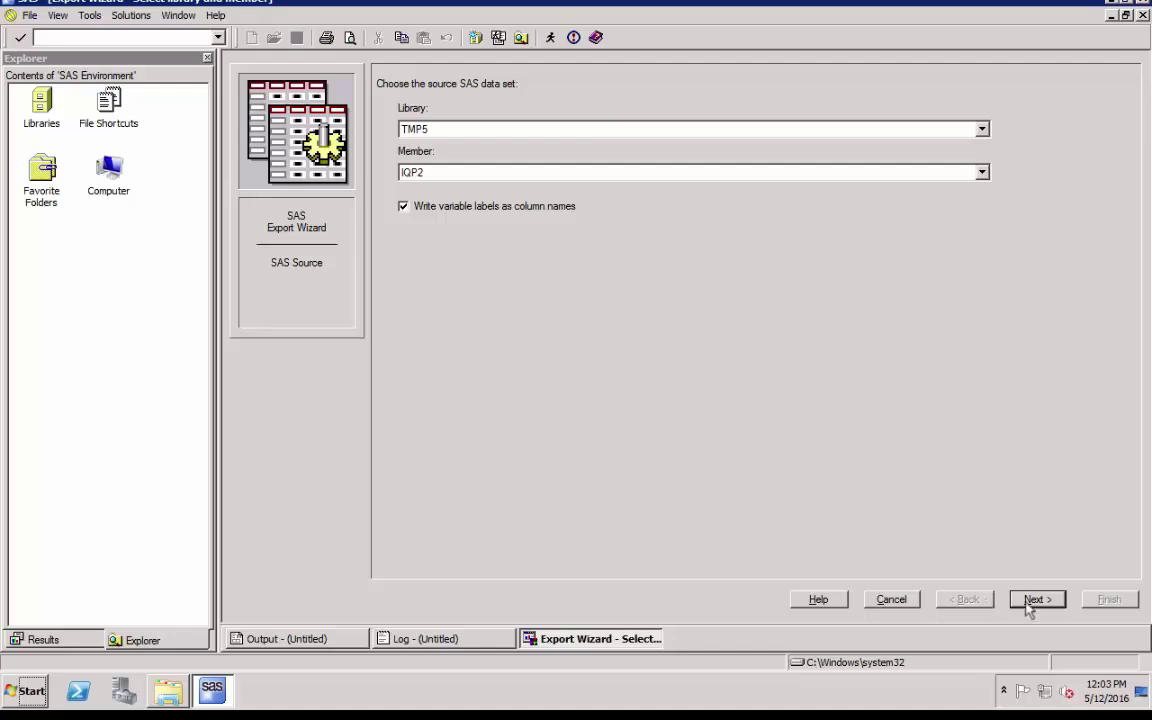
click(1032, 601)
click(686, 158)
click(578, 314)
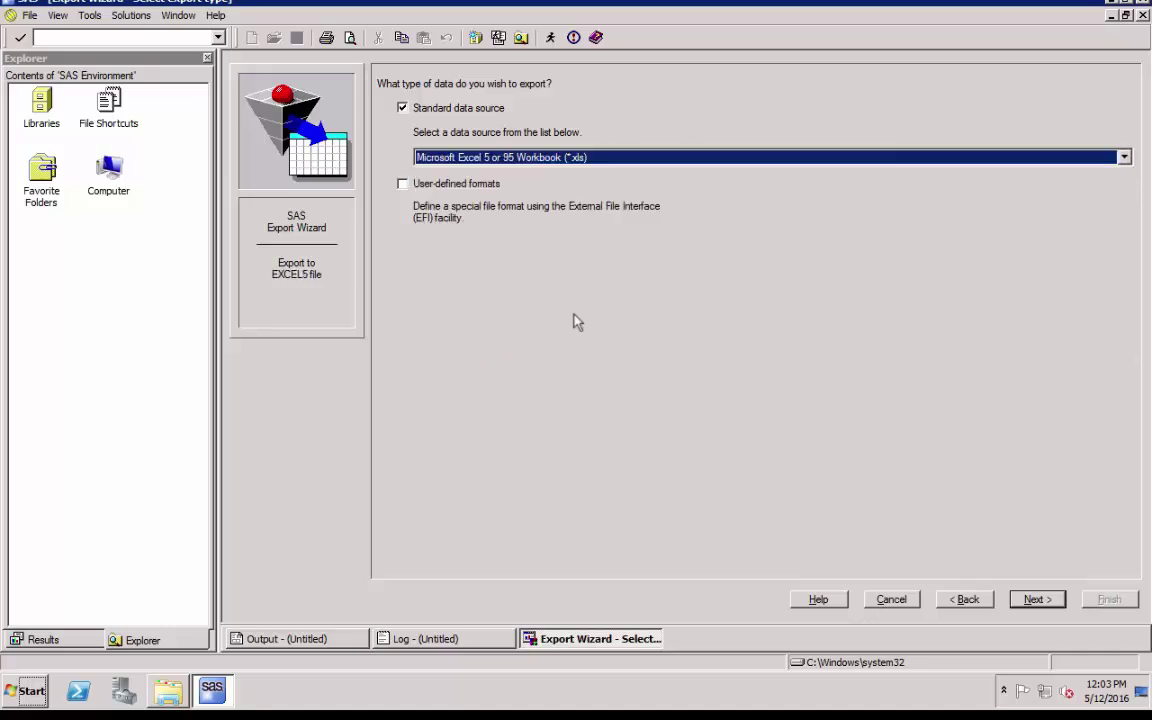
click(1036, 599)
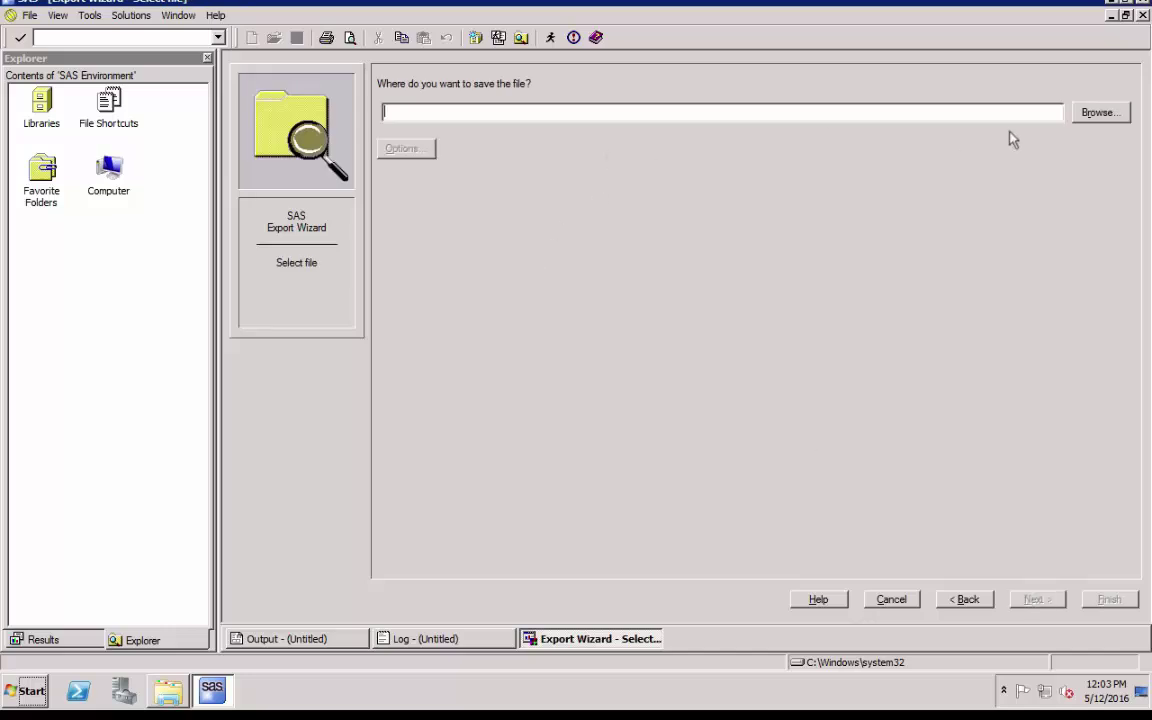
Browse to C:\SAS_ICD10_Demo\IQI\SASData as the export save location.
click(1095, 113)
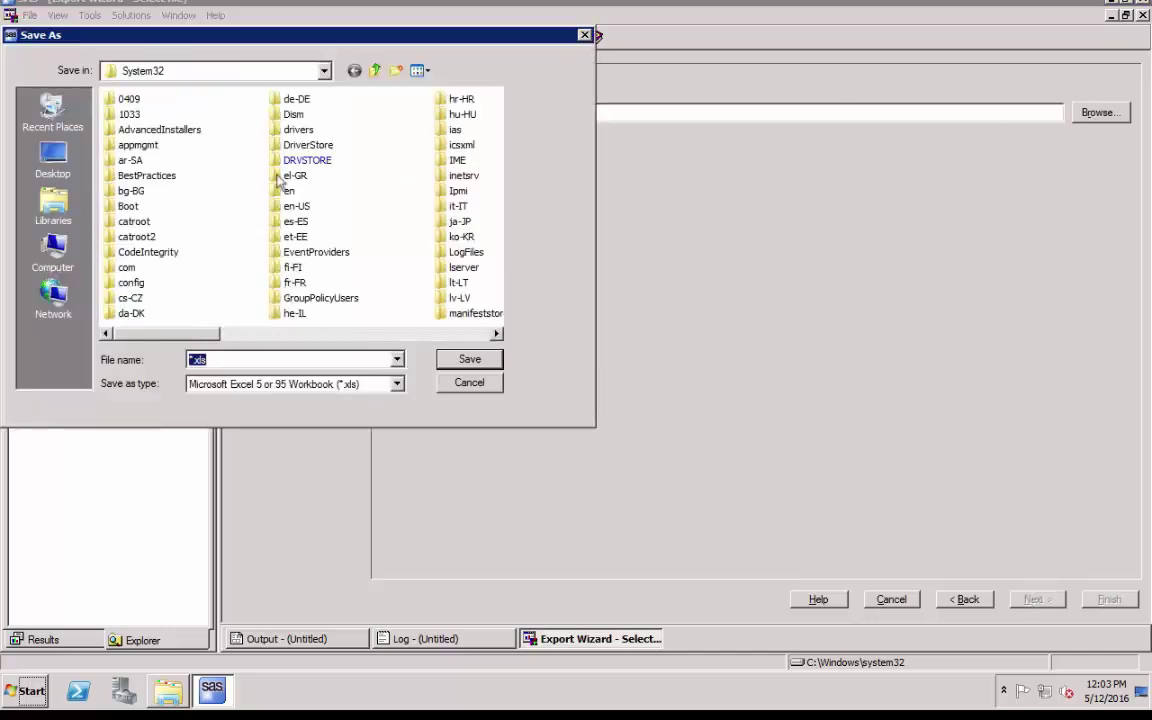
click(294, 66)
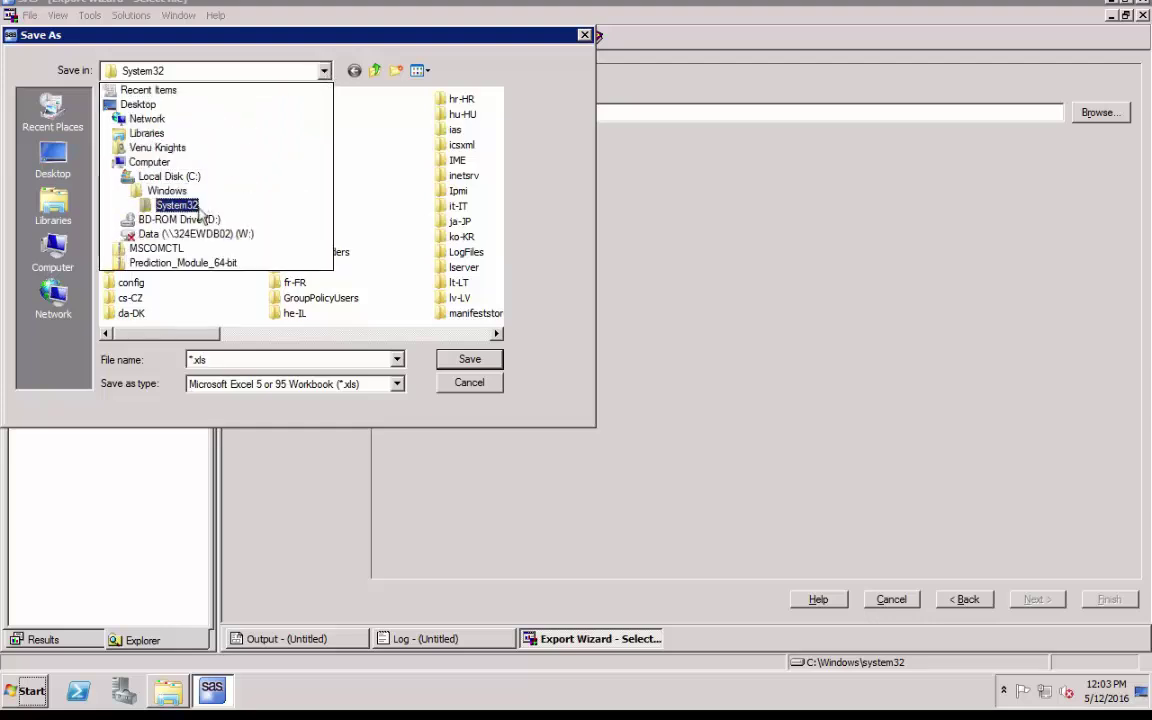
click(169, 177)
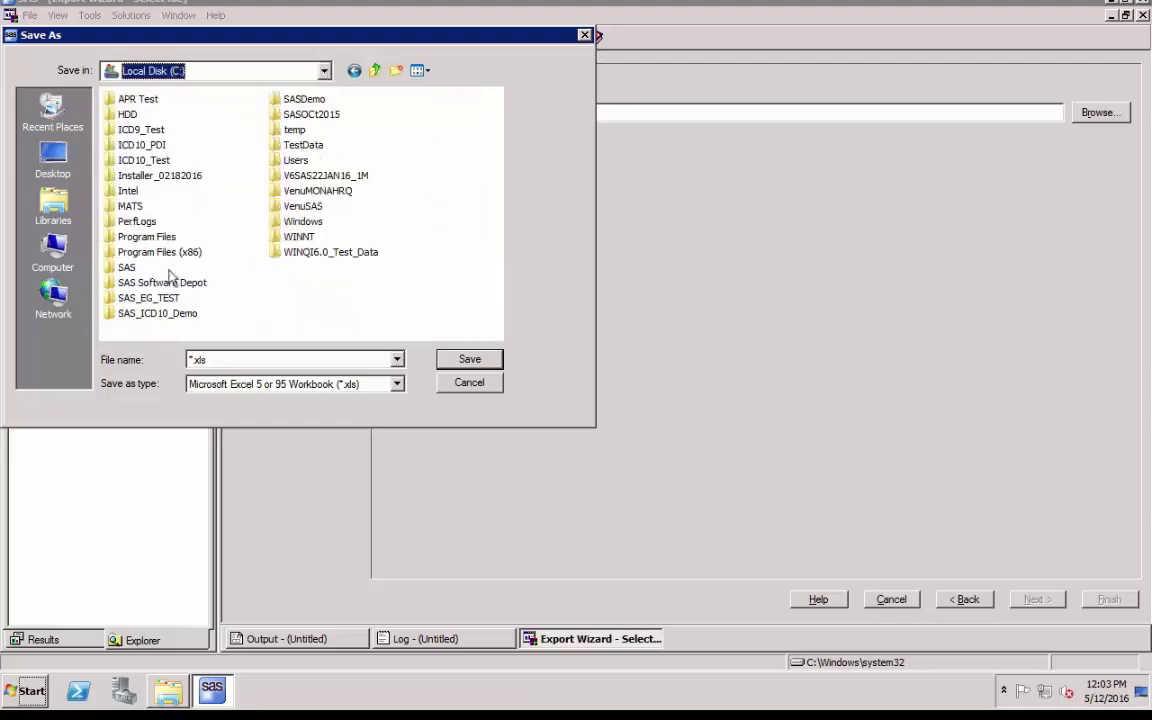
double_click(160, 314)
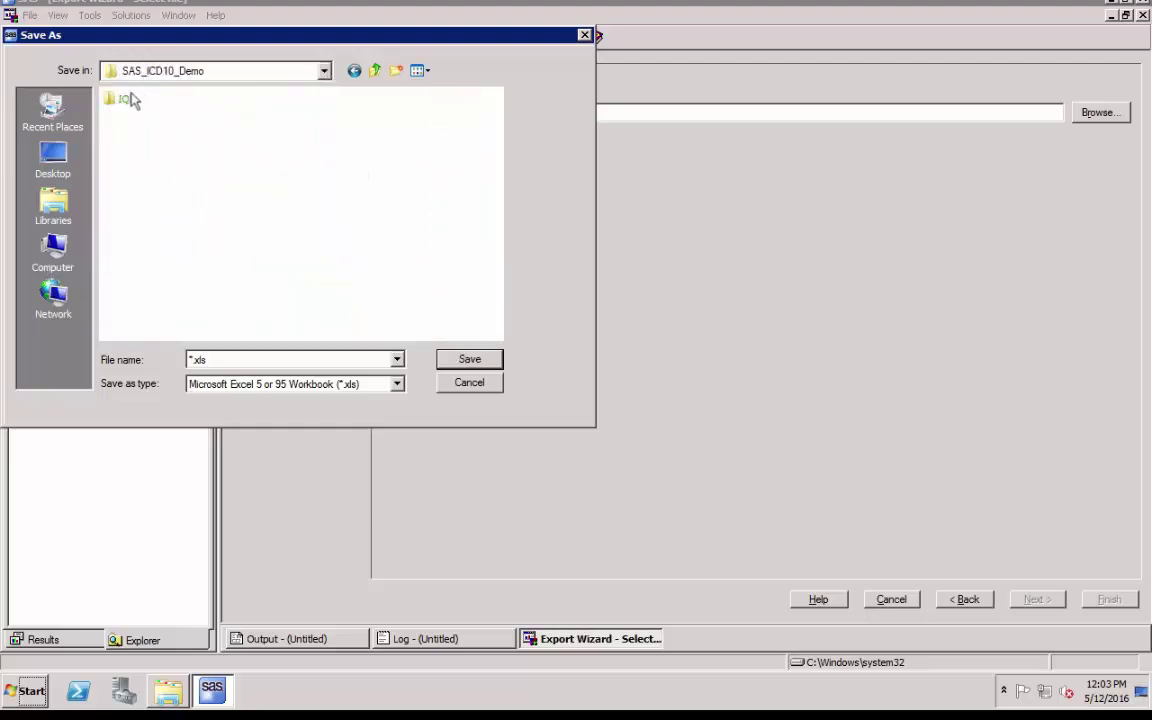
double_click(128, 100)
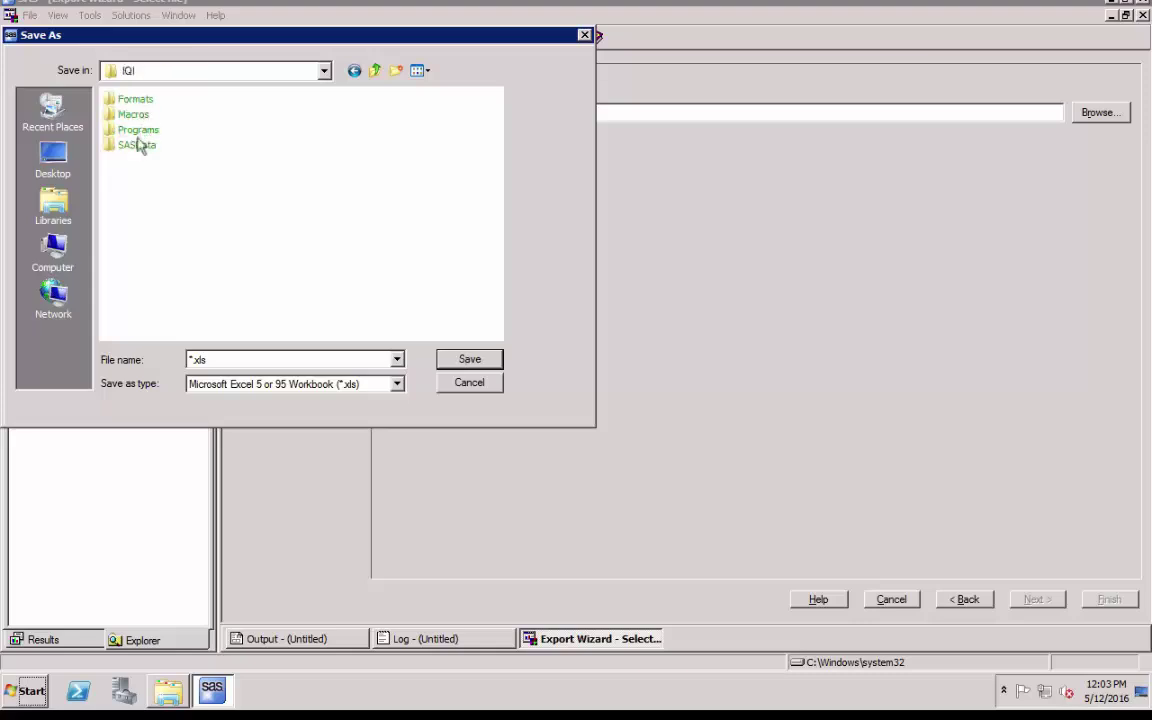
double_click(137, 145)
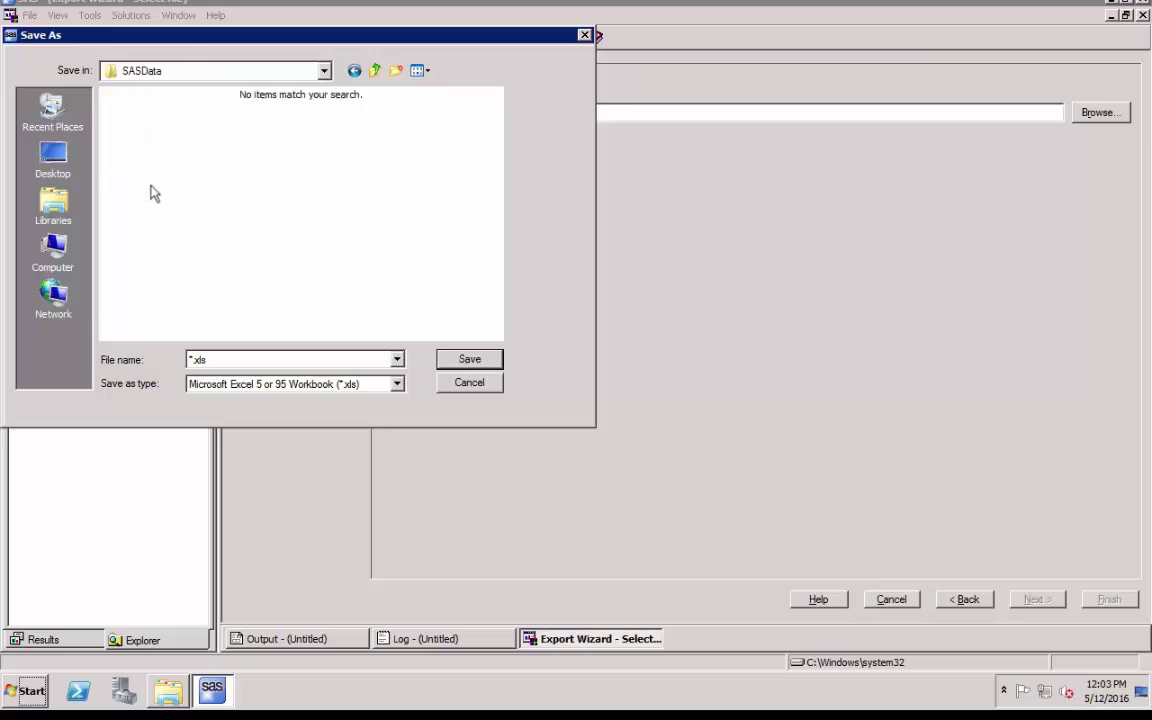
Name the export file IQP2.xls, save it, and finish the Export Wizard.
double_click(190, 360)
click(190, 360)
key(BackSpace)
text(IQP2)
click(482, 361)
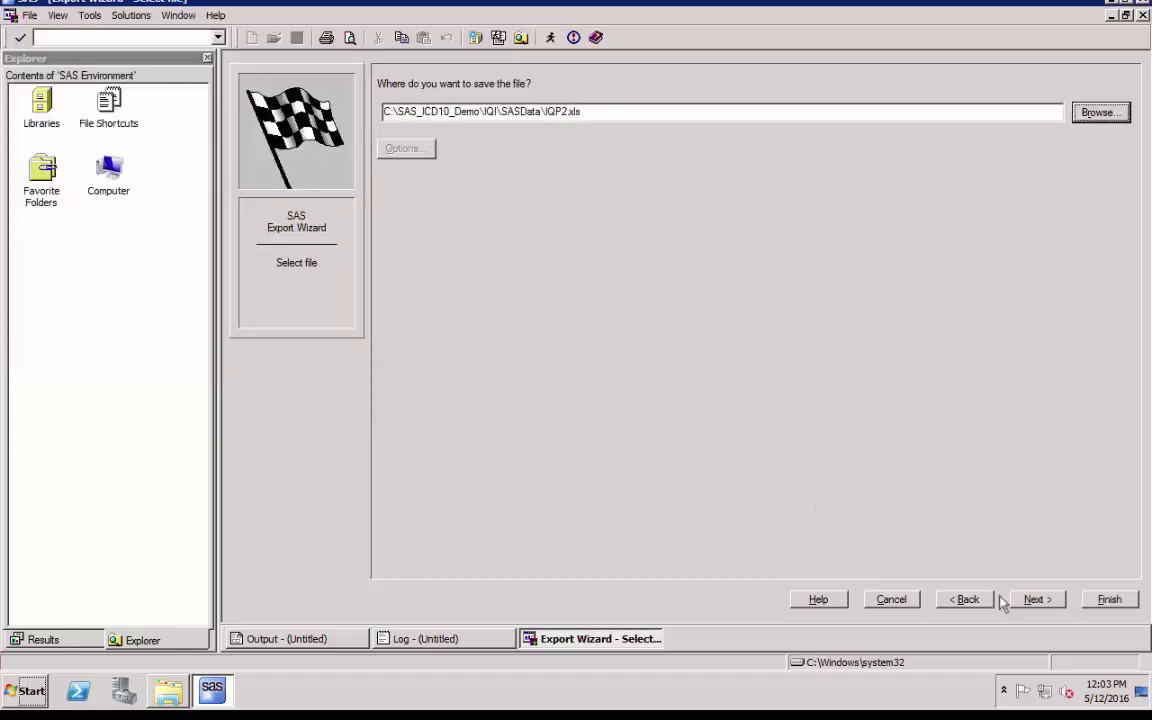
click(1033, 600)
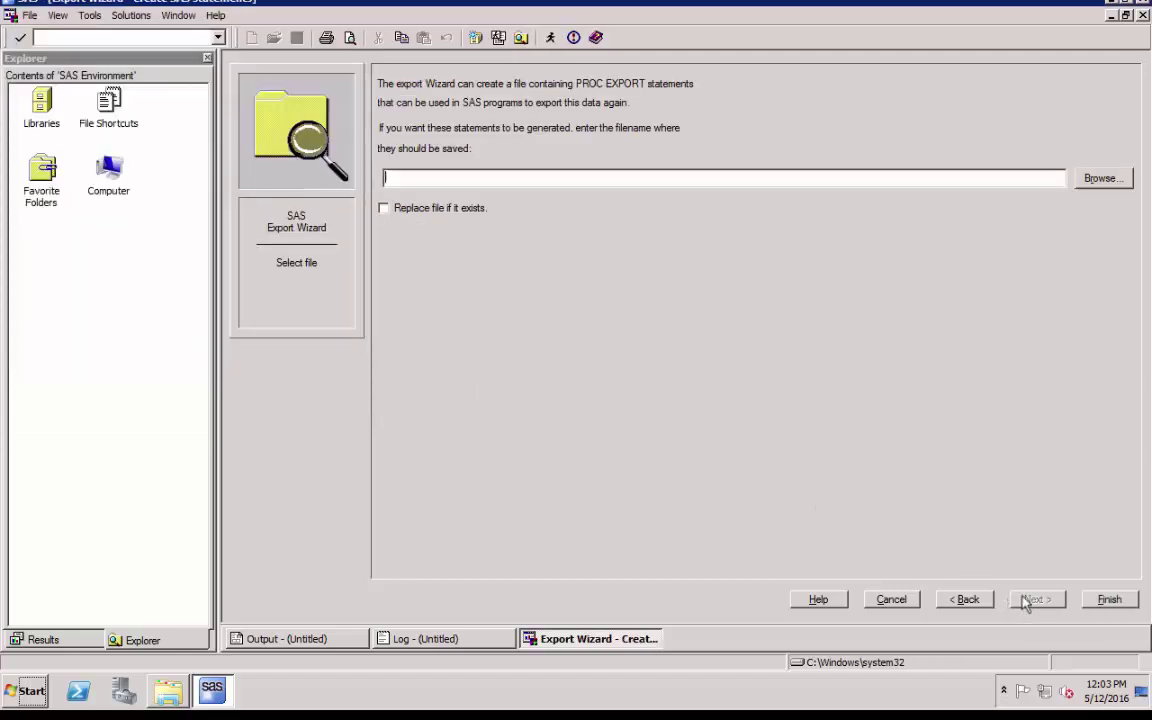
click(1124, 604)
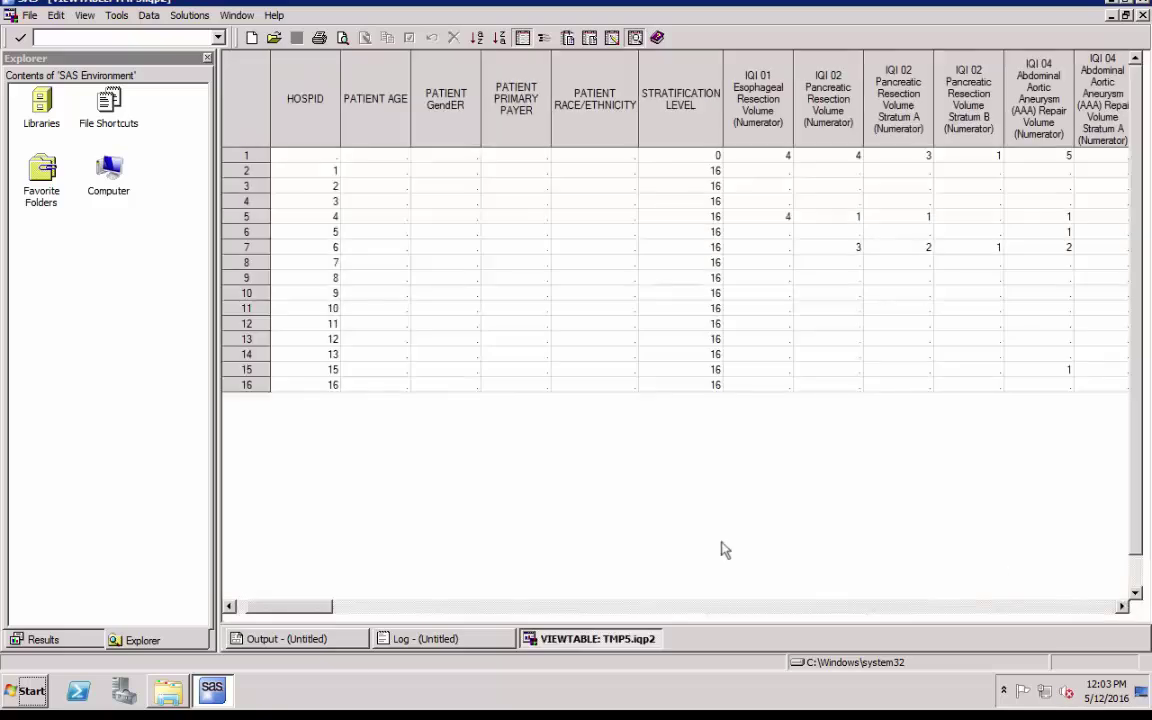
Open the new IQP2.xls workbook from the SASData folder in Excel.
click(168, 690)
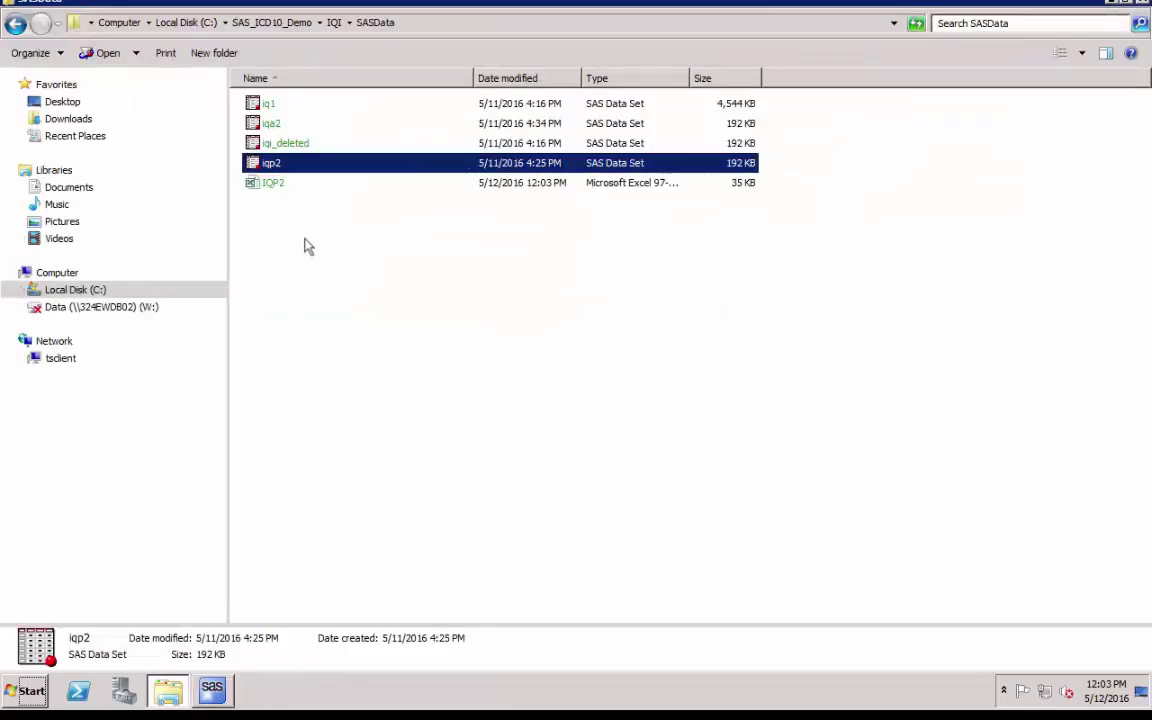
click(275, 211)
click(266, 187)
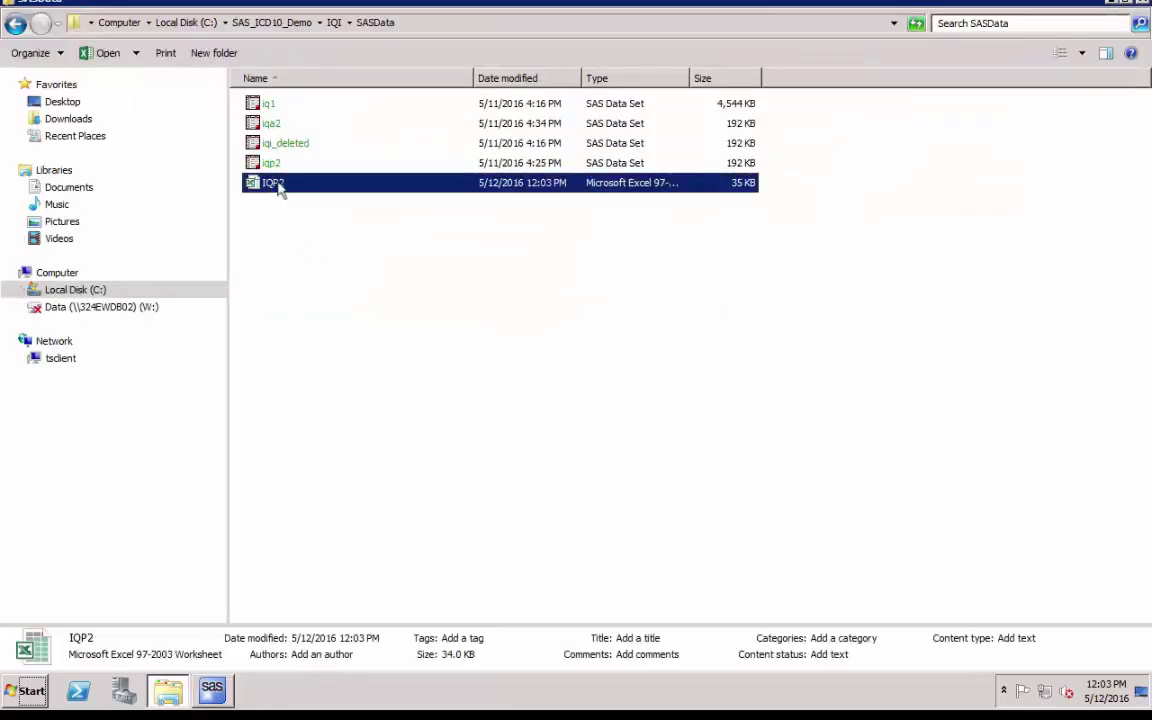
double_click(278, 190)
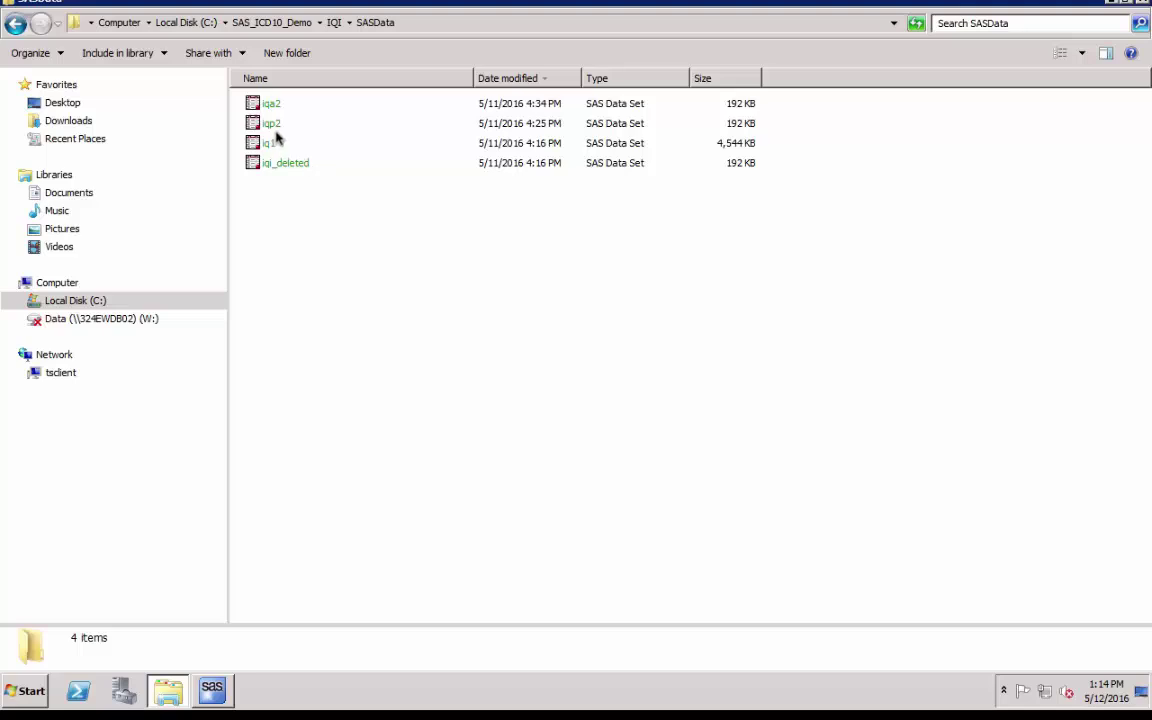
Select the iqp2 and iqa2 data sets, then open the AHRQ QI Software page.
click(277, 134)
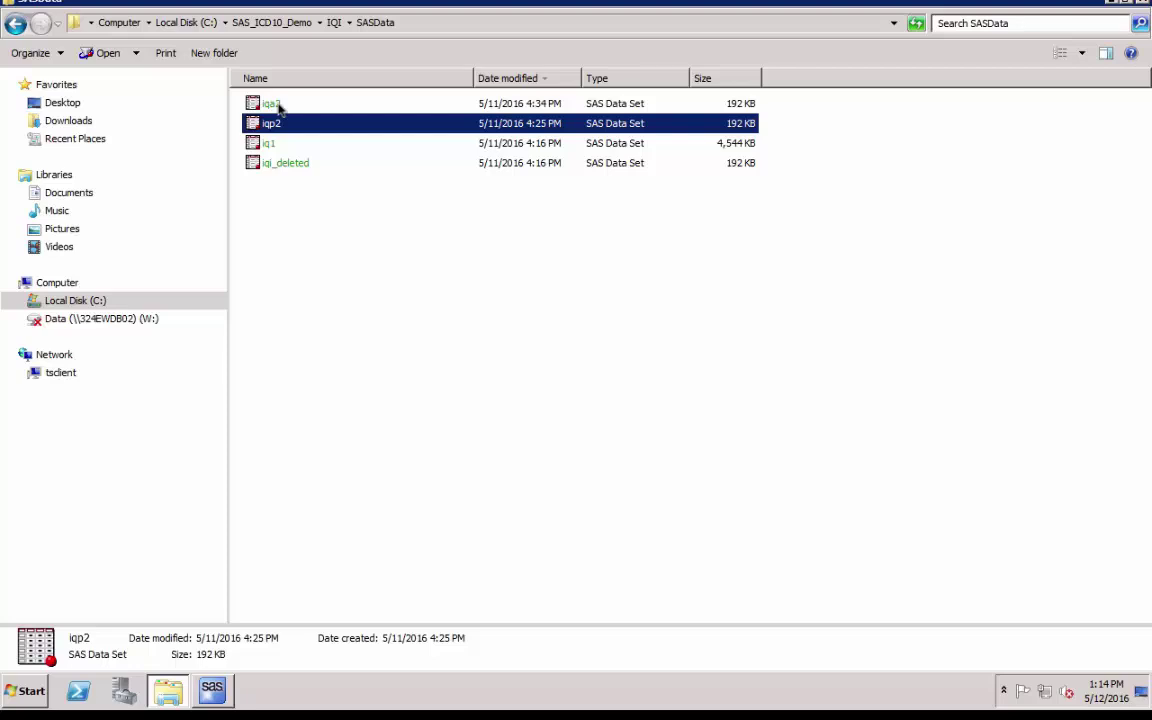
click(278, 110)
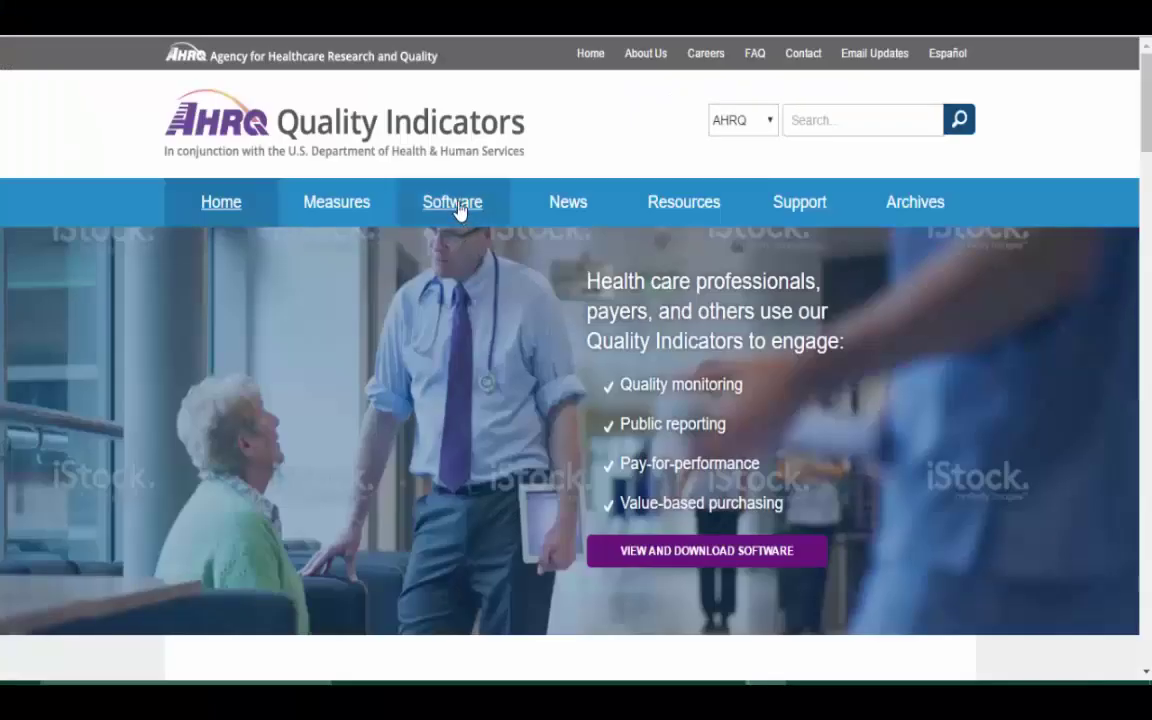
click(458, 206)
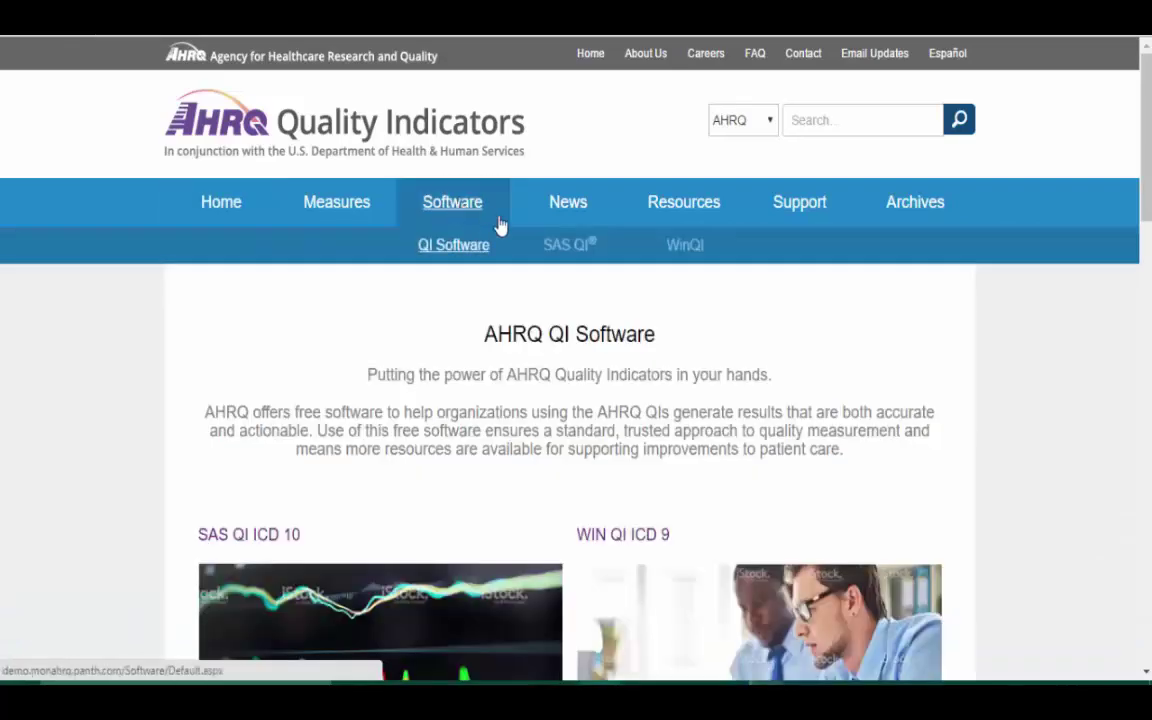
Open the SAS QI ICD 10 Software page, scroll its downloads, and expand Software Instructions and Indicator Technical Specifications.
click(566, 247)
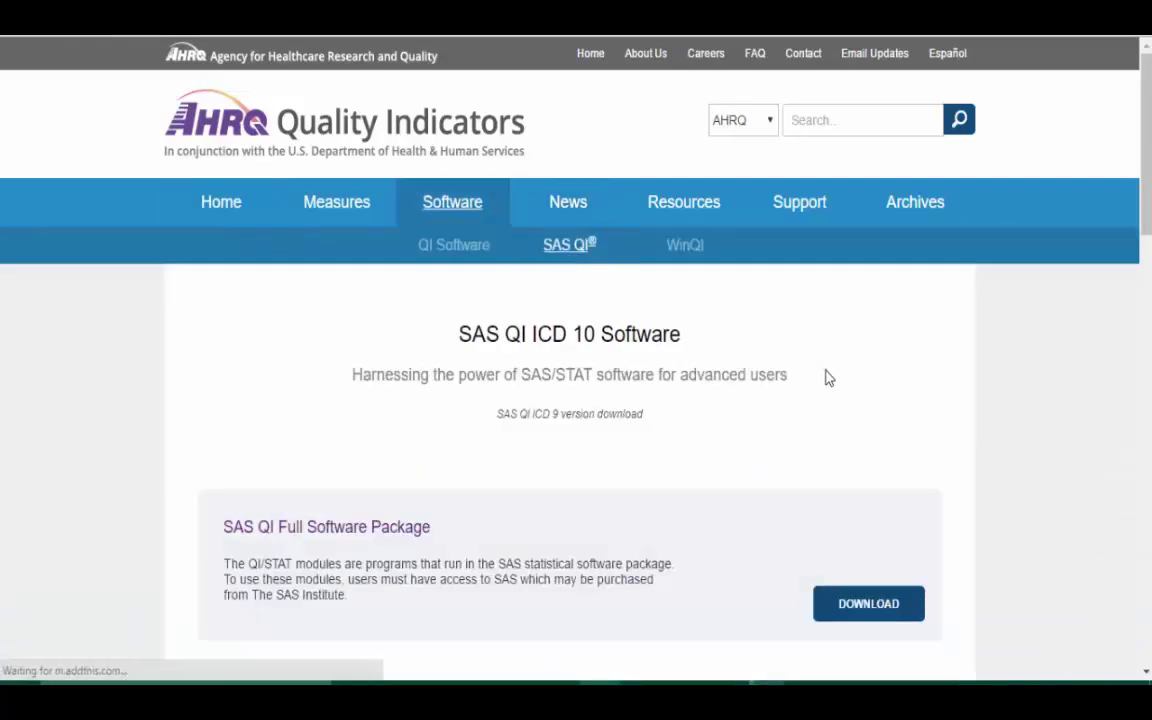
scroll(1020, 440, down, 2)
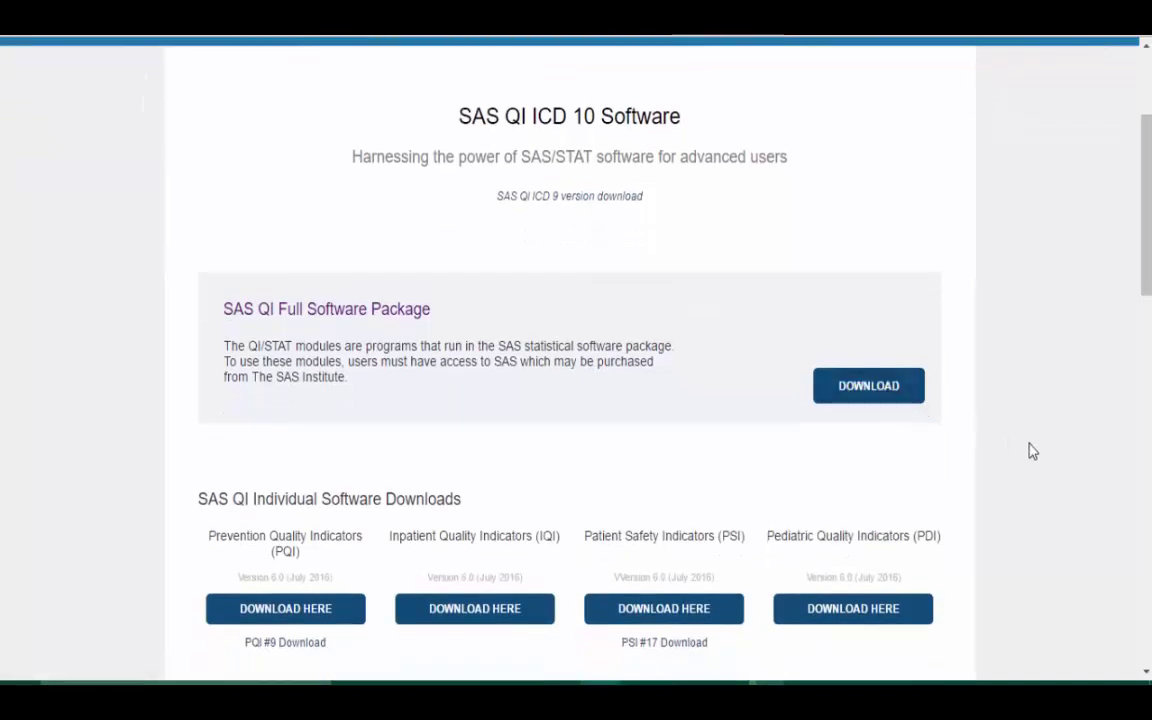
scroll(1029, 450, down, 2)
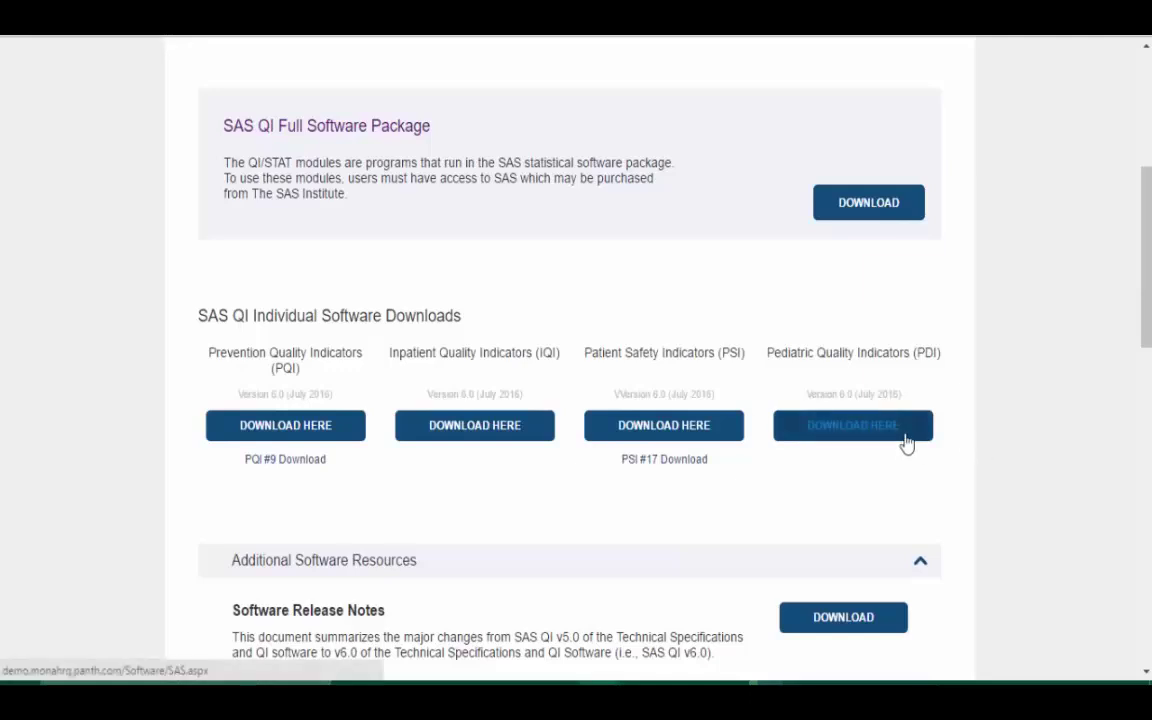
scroll(1005, 450, down, 2)
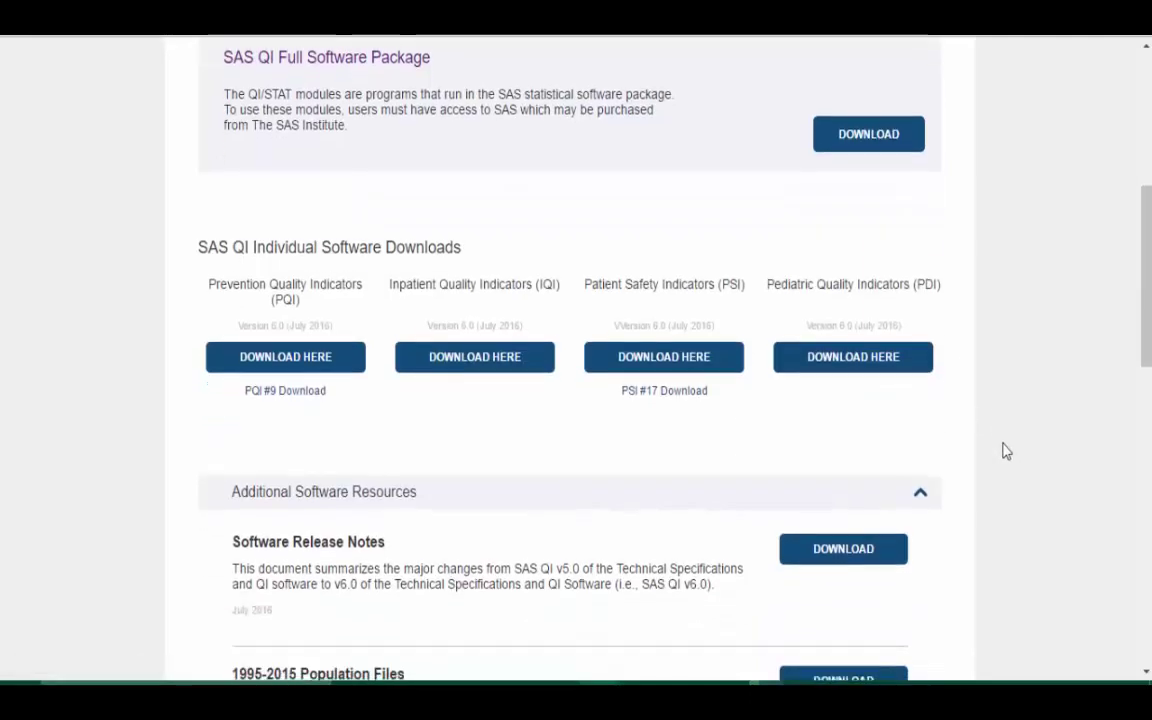
scroll(1005, 450, down, 1)
scroll(1005, 450, down, 1)
scroll(1005, 450, down, 2)
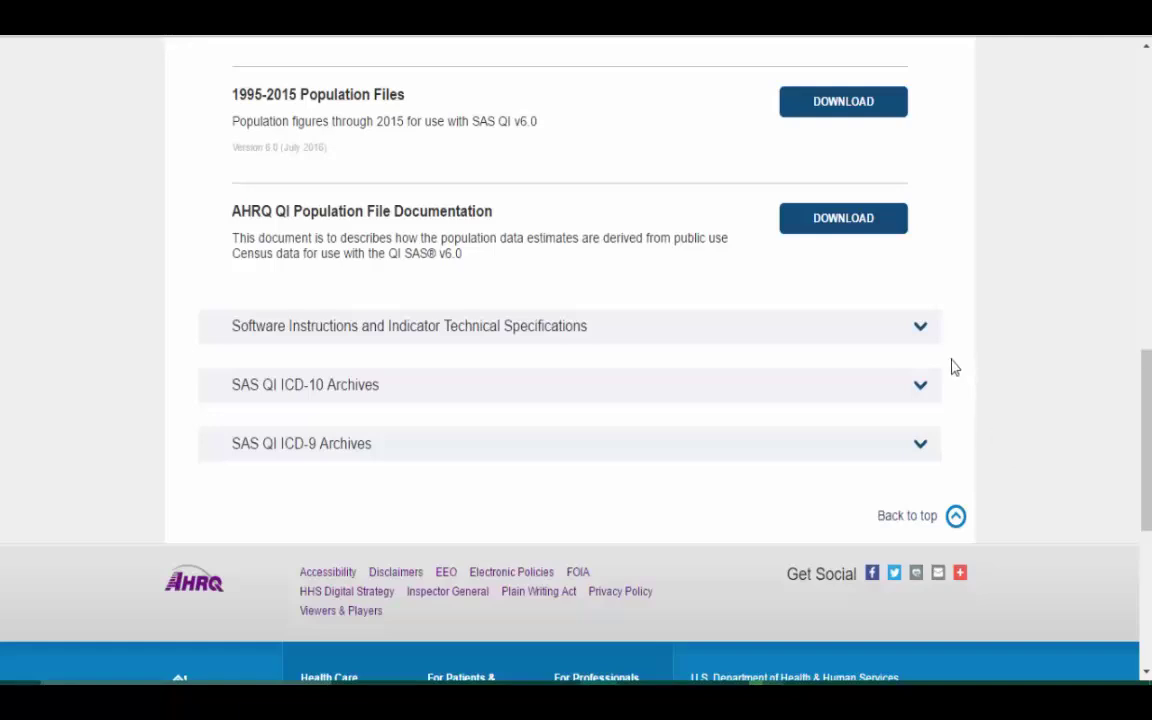
click(904, 335)
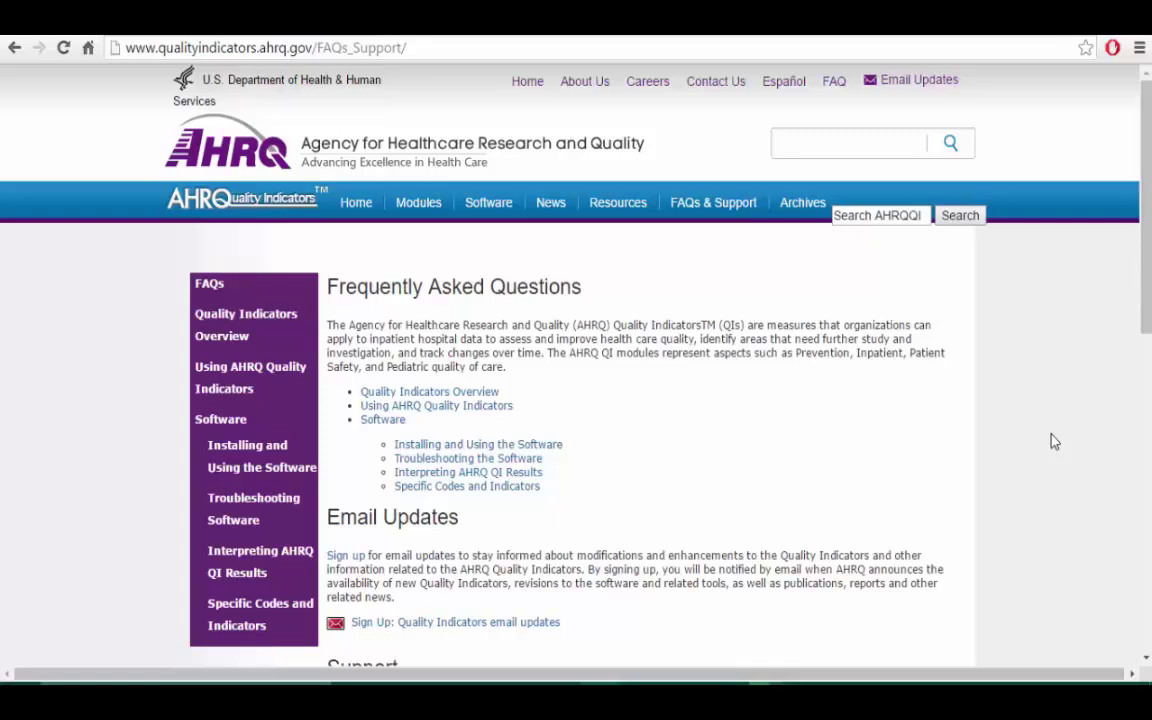
Scroll to the Support section and highlight the support e-mail address, then the phone number.
scroll(1054, 441, down, 2)
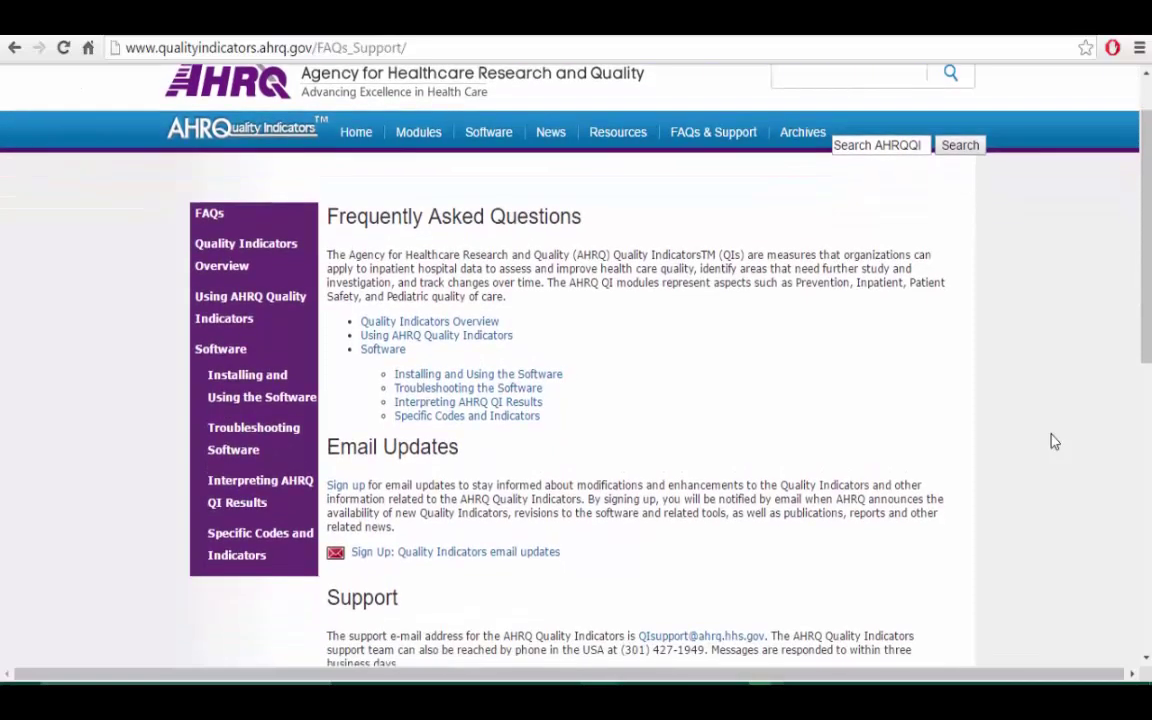
scroll(1054, 441, down, 4)
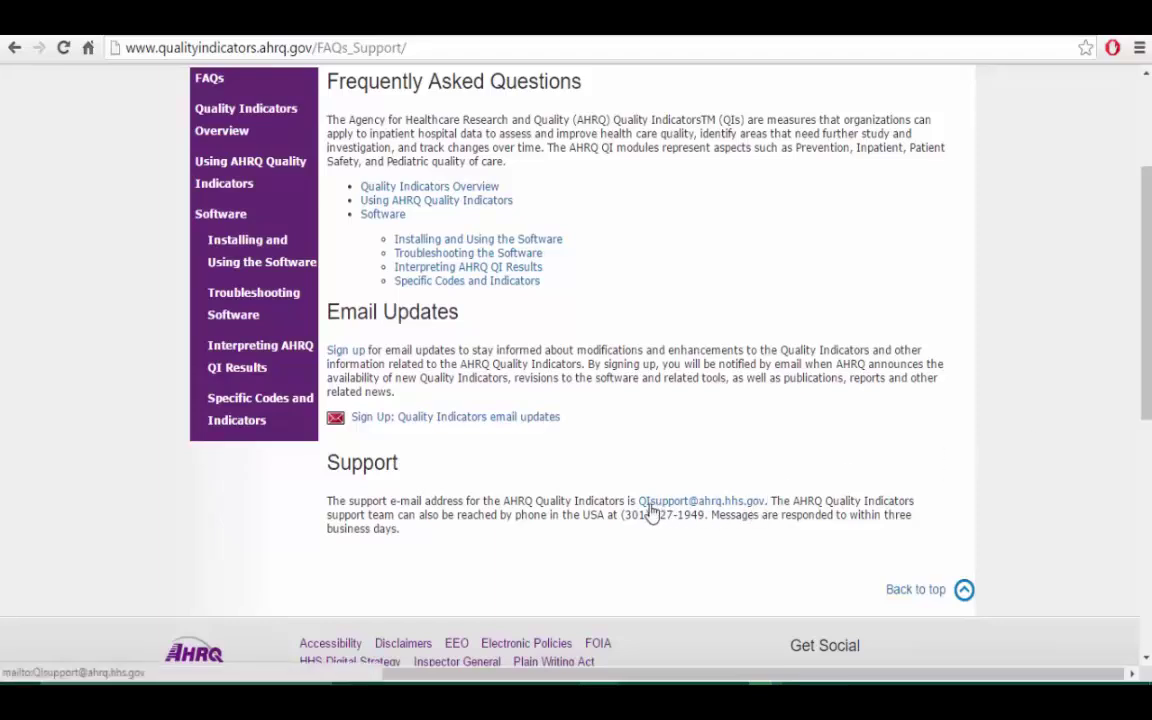
drag(636, 501, 766, 502)
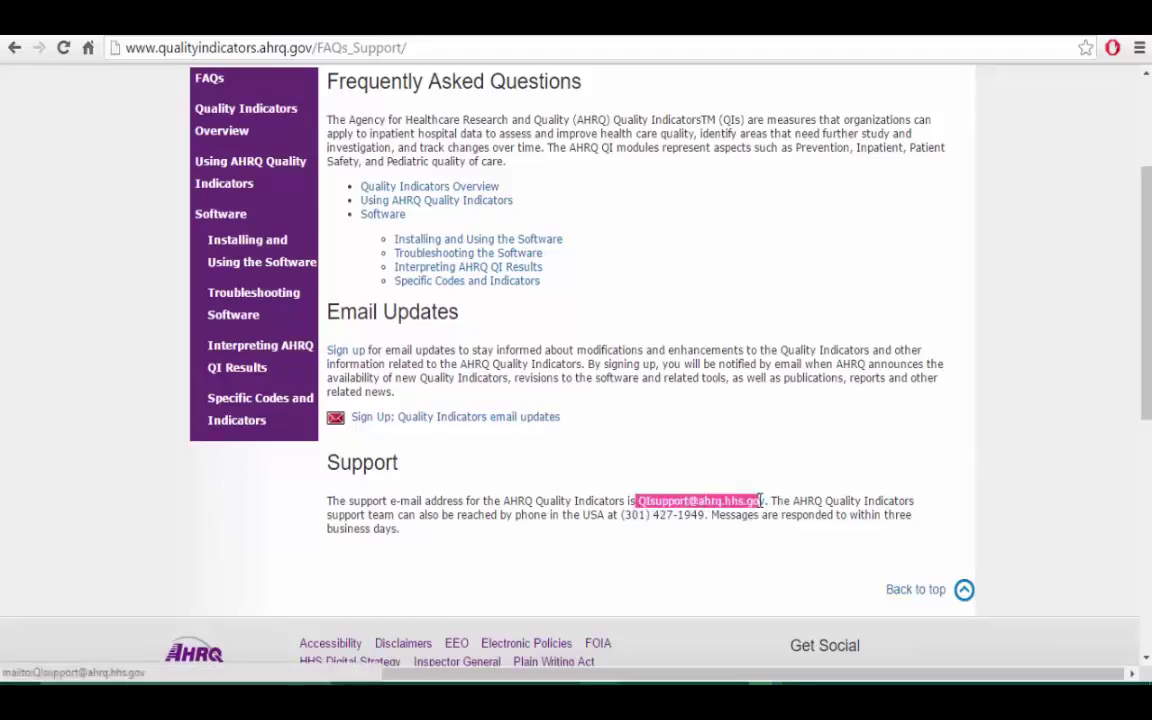
click(797, 563)
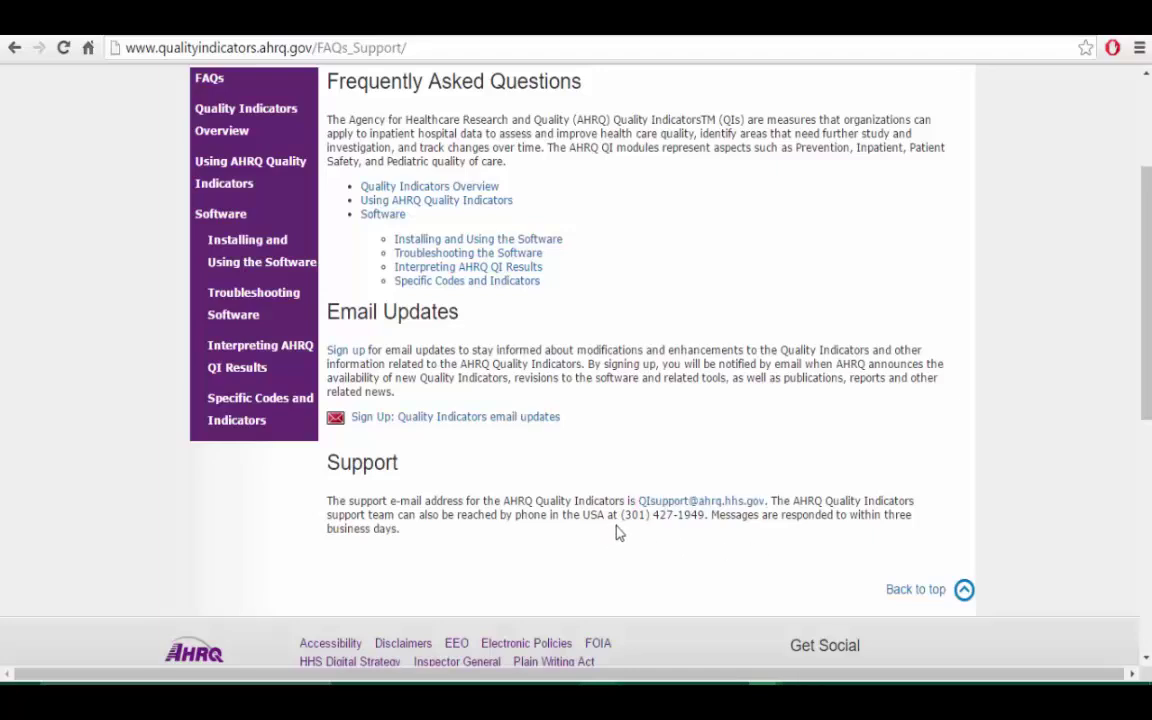
drag(621, 515, 706, 517)
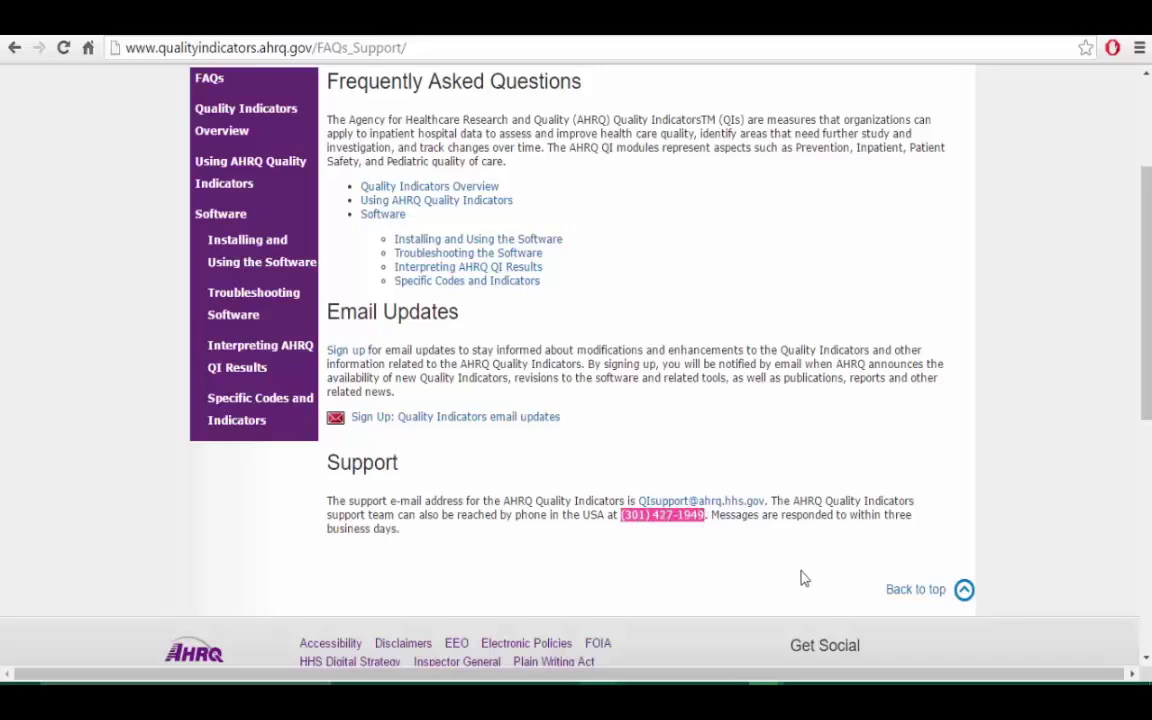